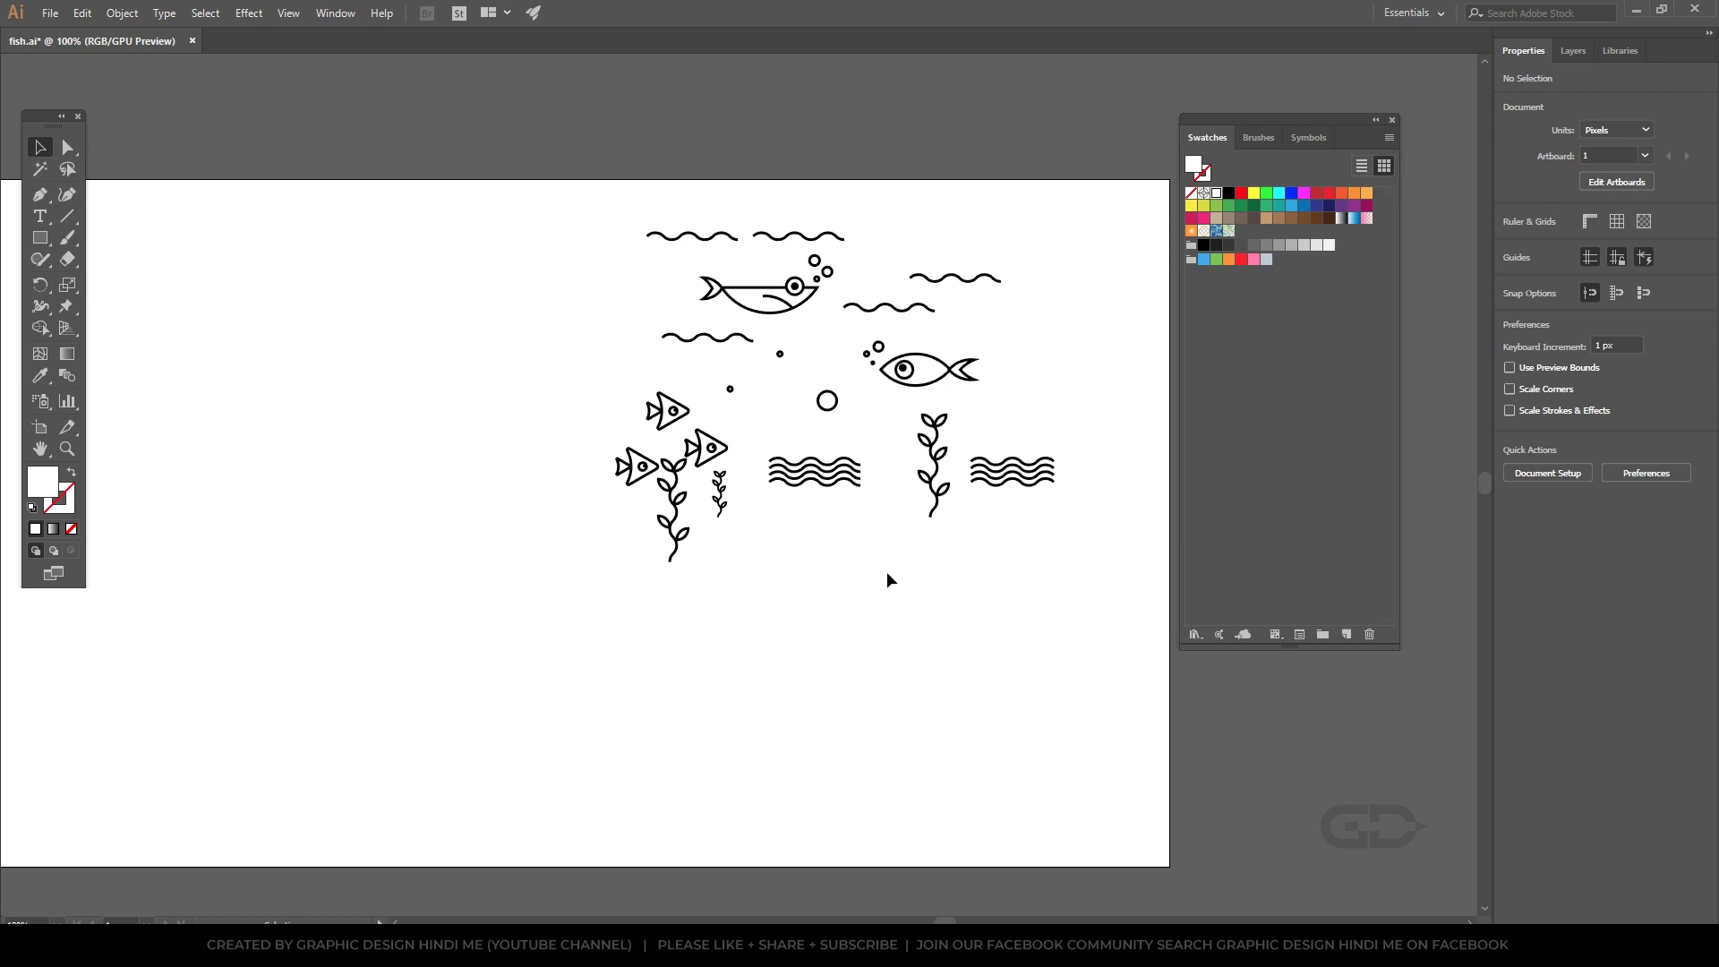
Draw a square frame to the left of the scene
scroll(886, 580, up, 1)
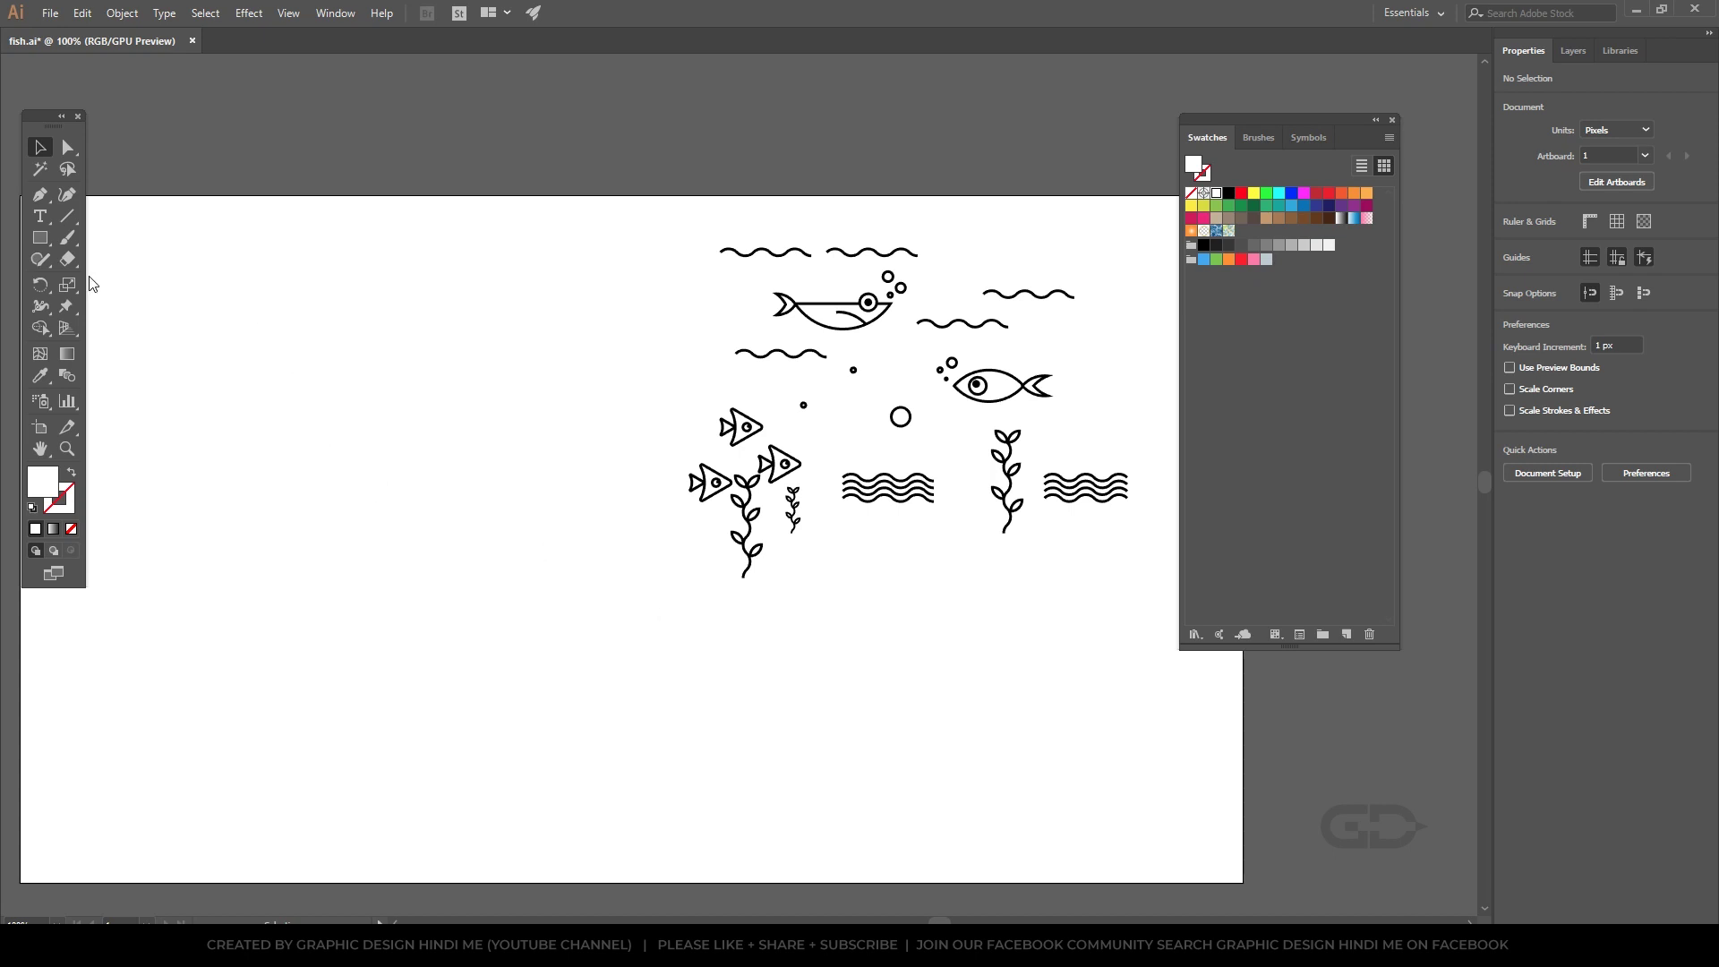
click(39, 237)
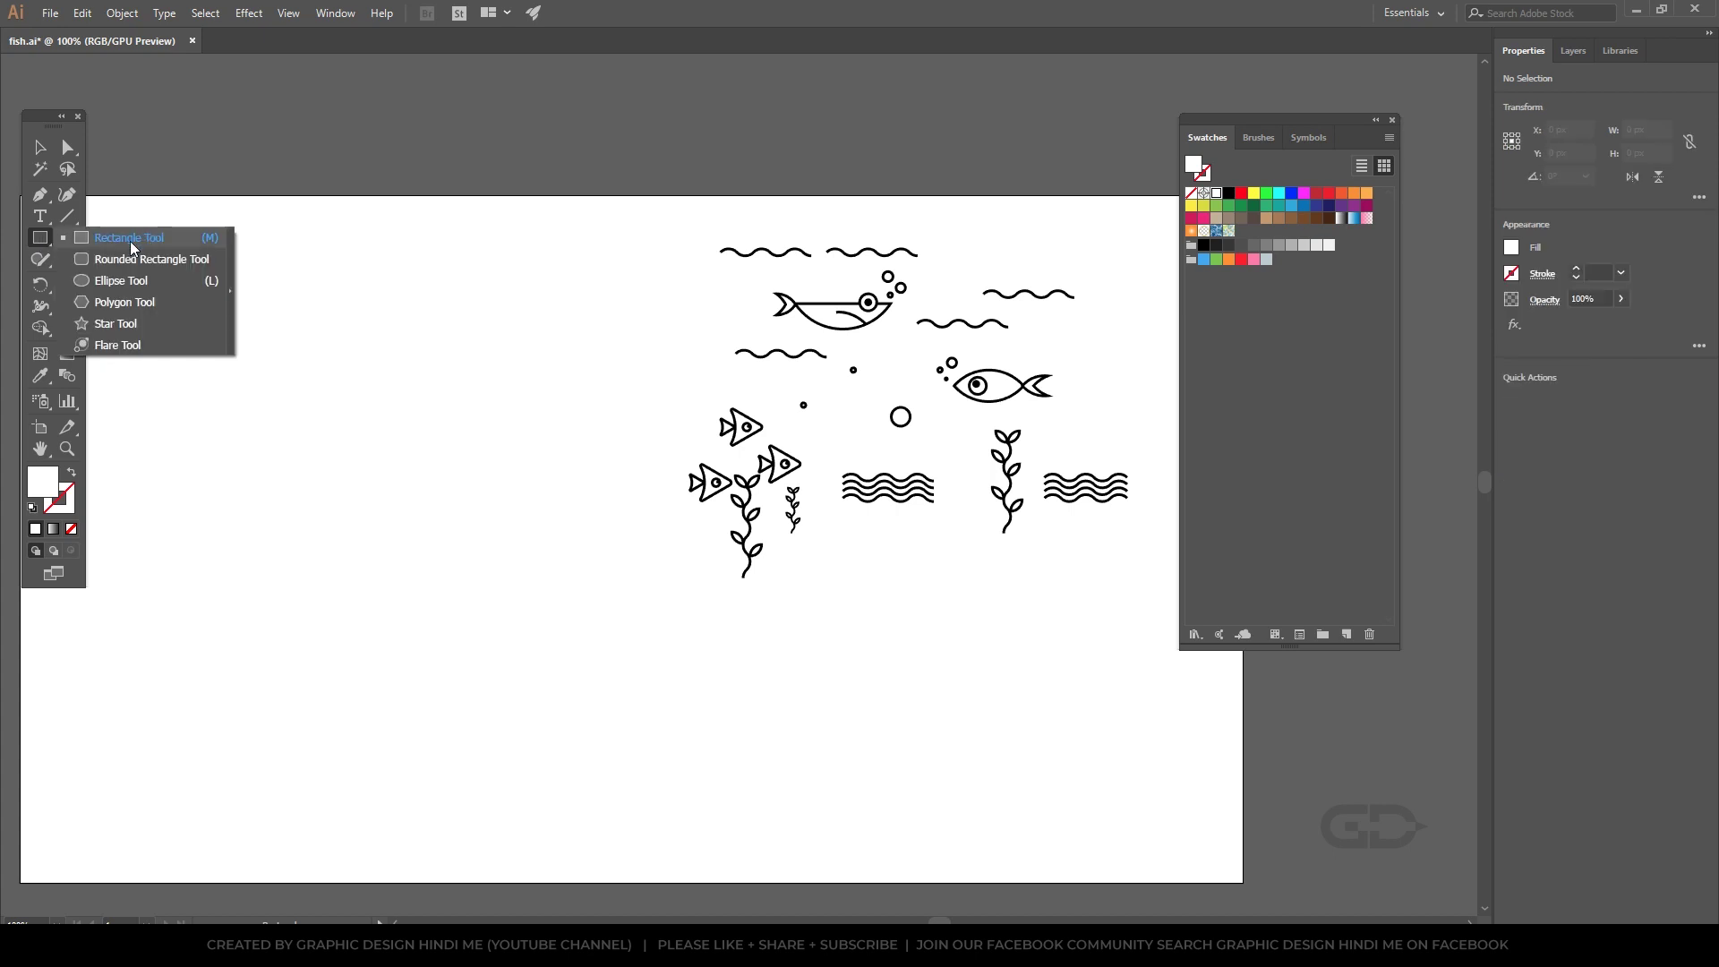
key(ctrl+minus)
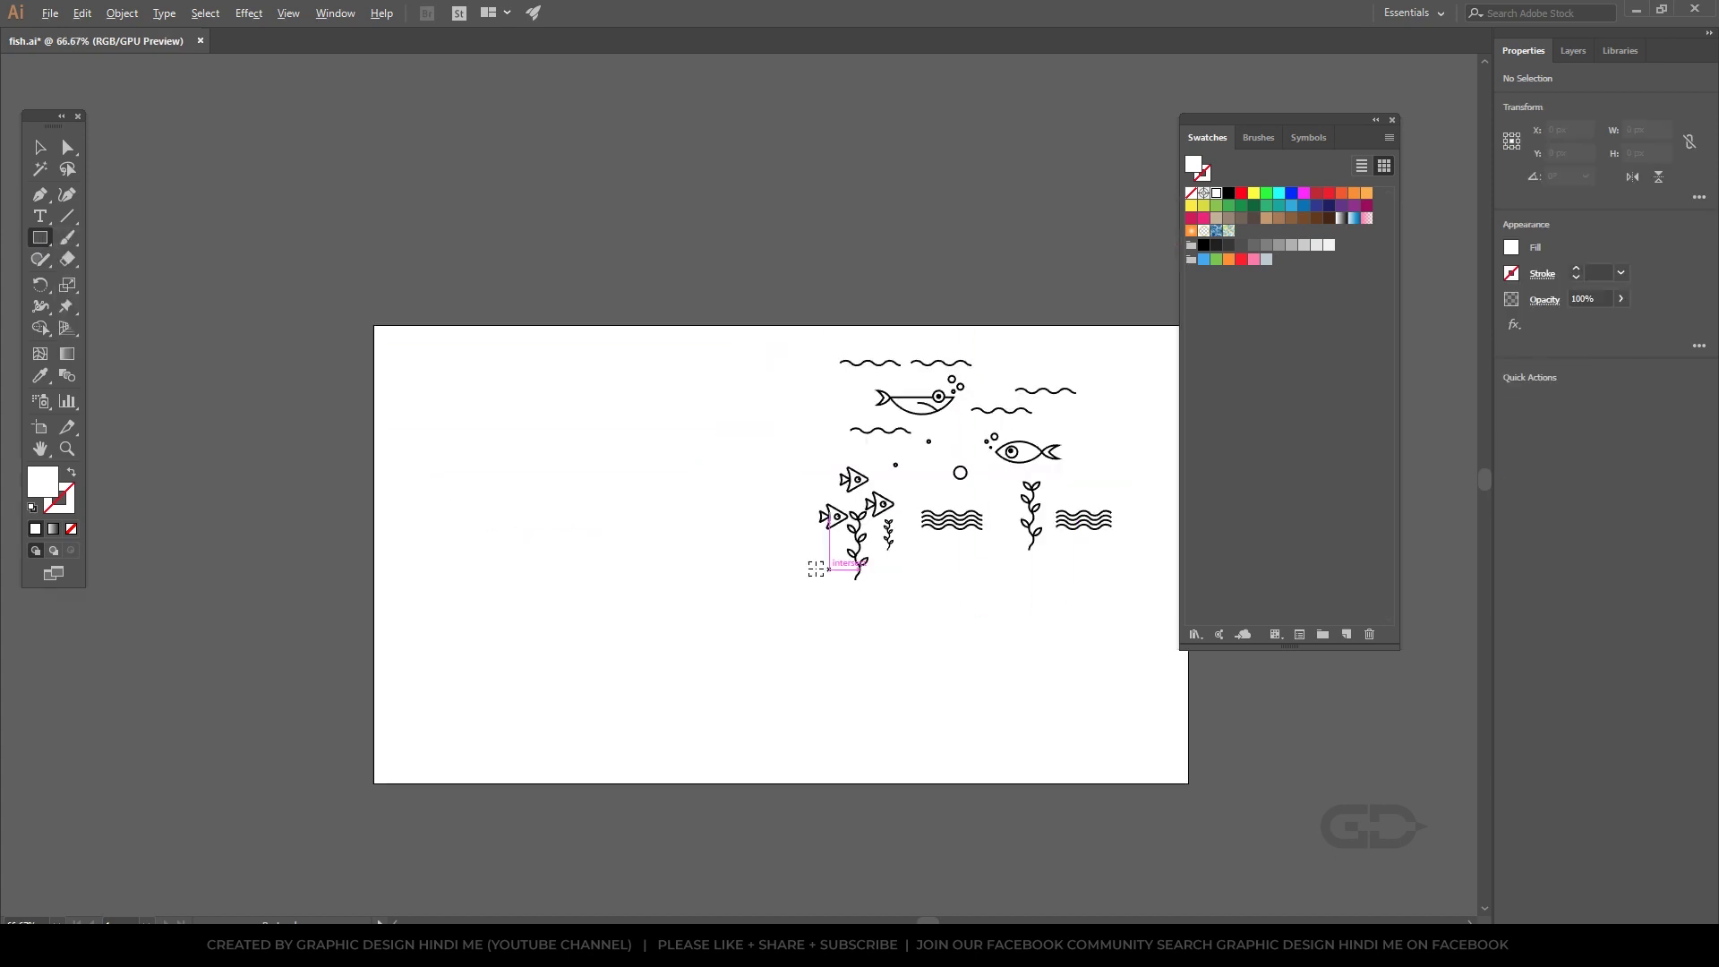
scroll(795, 548, up, 2)
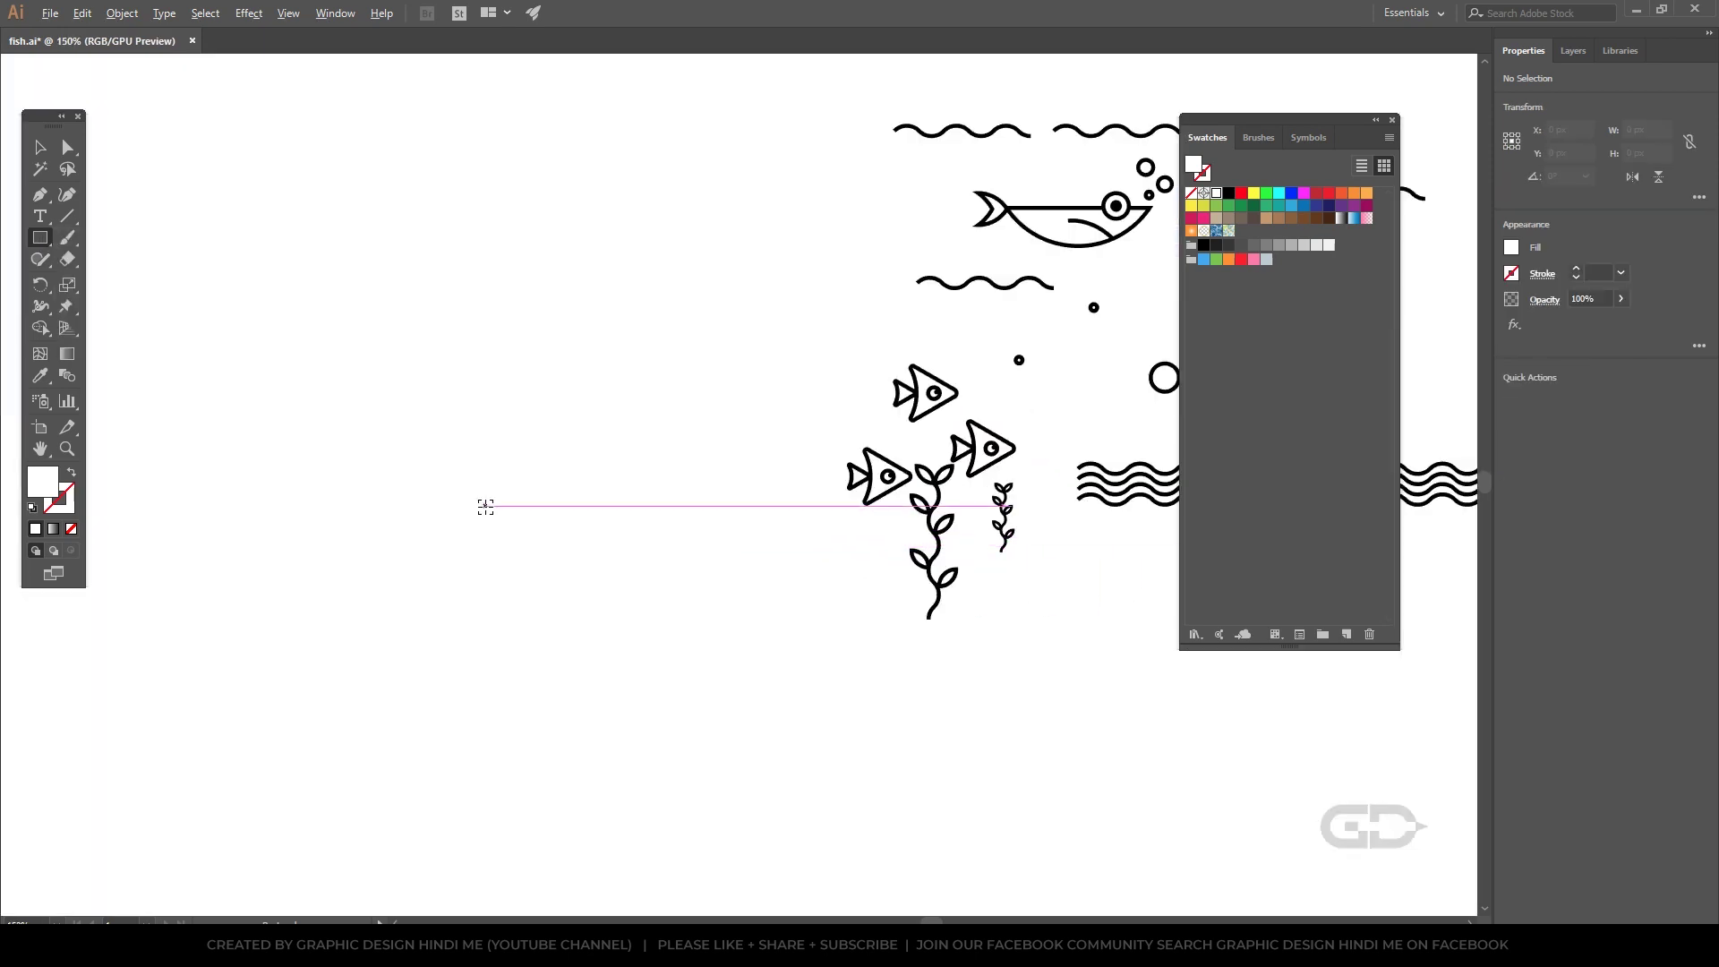
drag(406, 494, 534, 622)
Move the bubbly fish and a seaweed sprig into the square
key(v)
click(1023, 505)
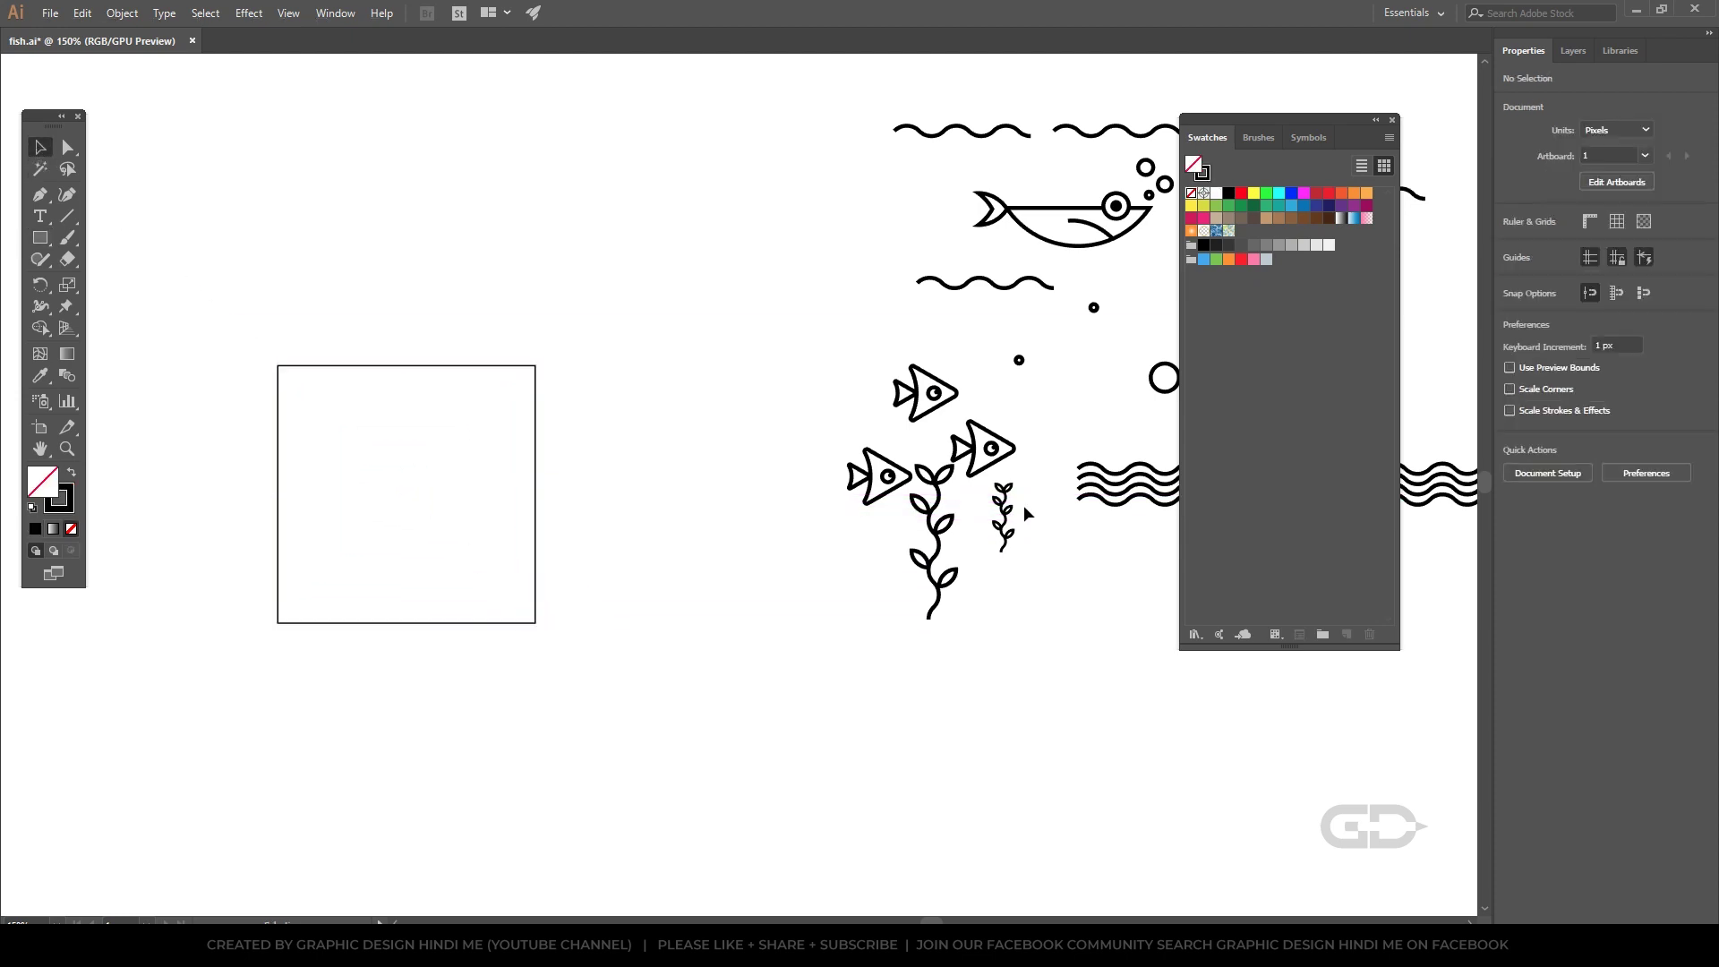
scroll(588, 582, down, 1)
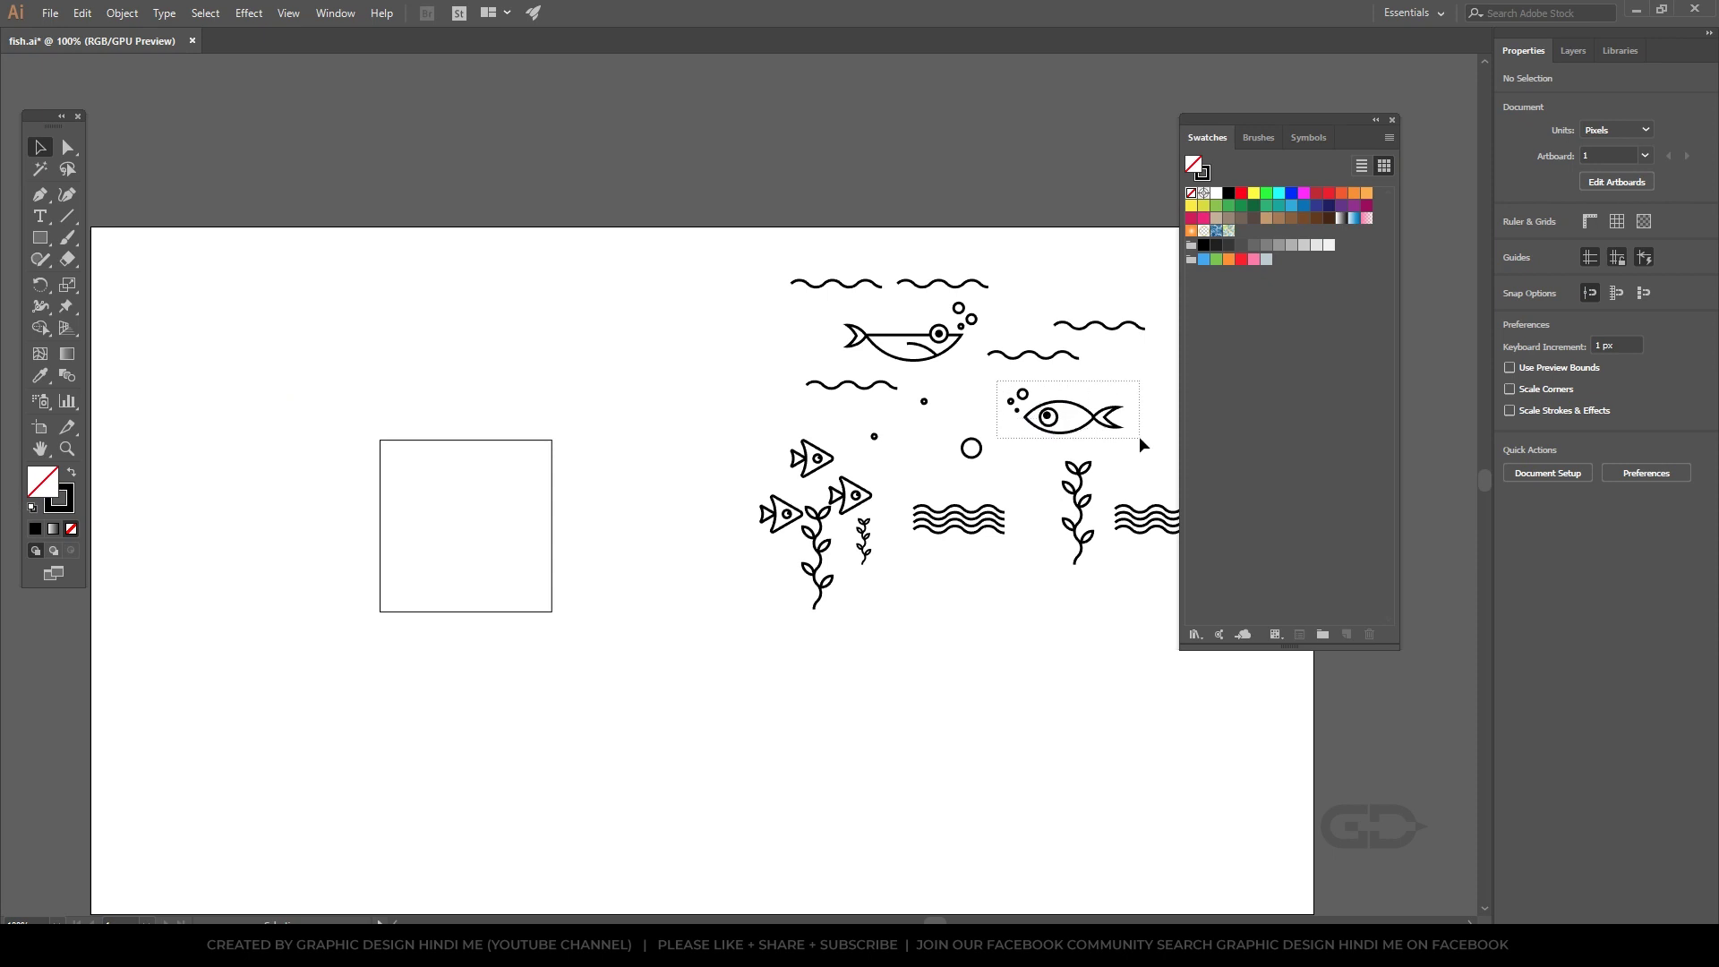
mouse_move(1101, 423)
mouse_down()
mouse_move(474, 712)
mouse_move(526, 577)
mouse_up()
mouse_move(816, 564)
mouse_down()
mouse_move(776, 633)
mouse_move(399, 479)
mouse_move(408, 469)
mouse_up()
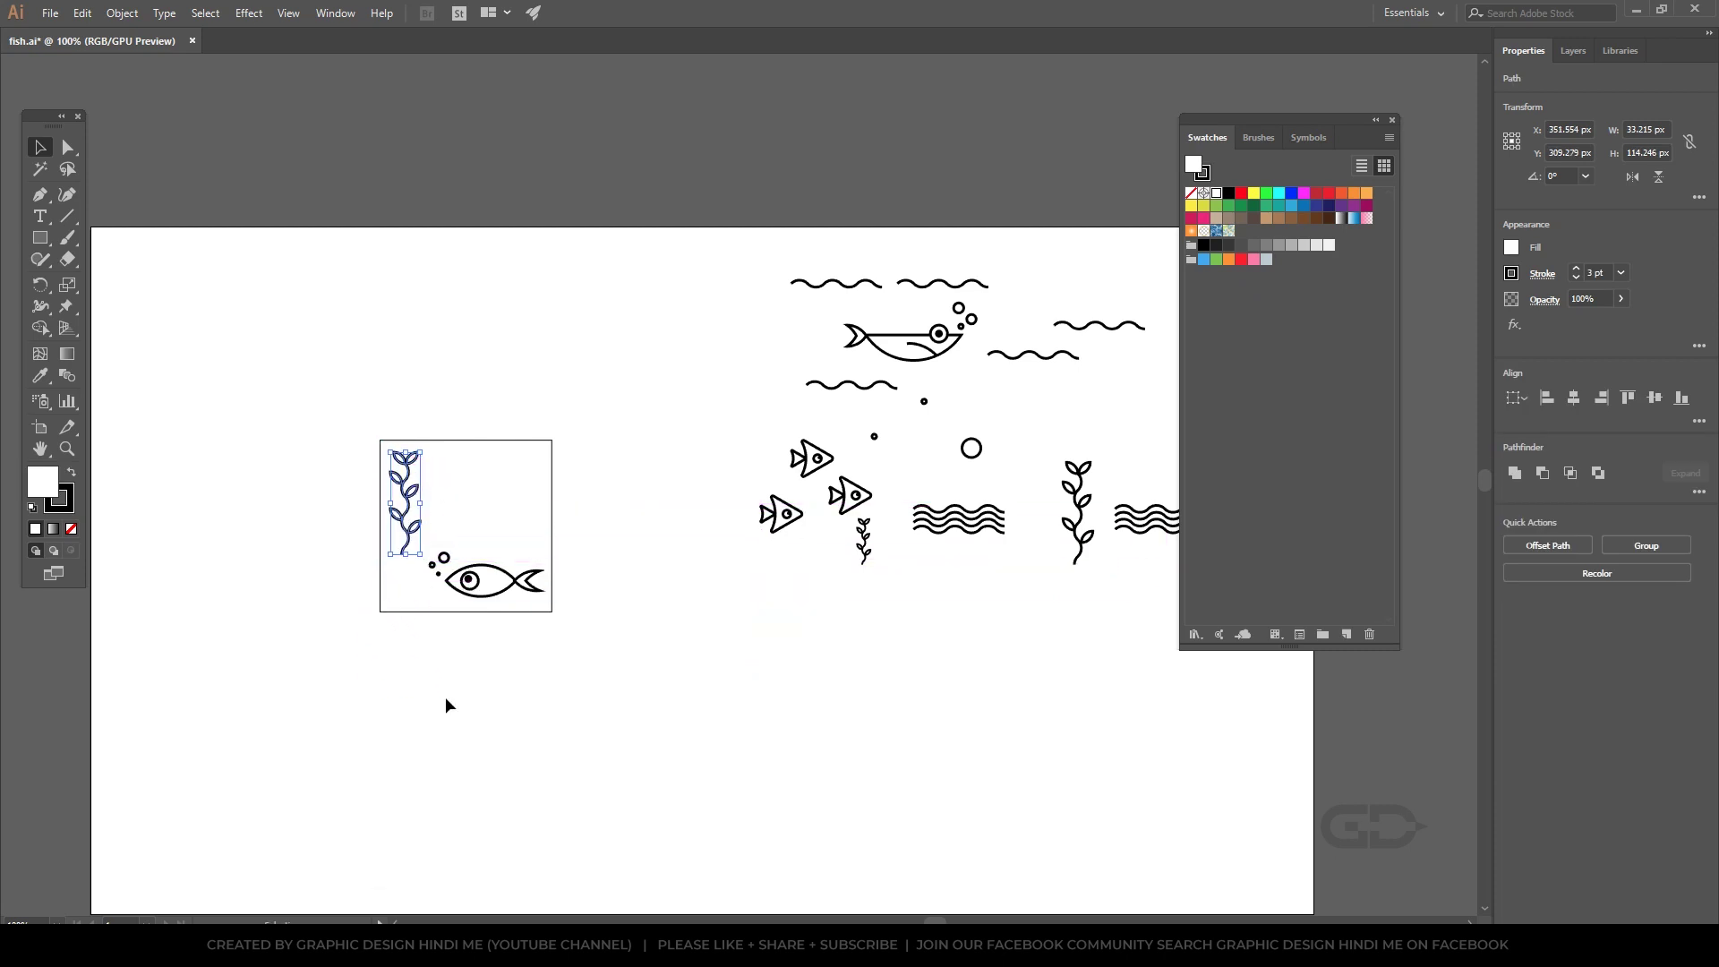
Copy a small triangle fish and the whale with its bubbles into the square
key(ctrl+plus)
click(873, 430)
drag(863, 417, 442, 446)
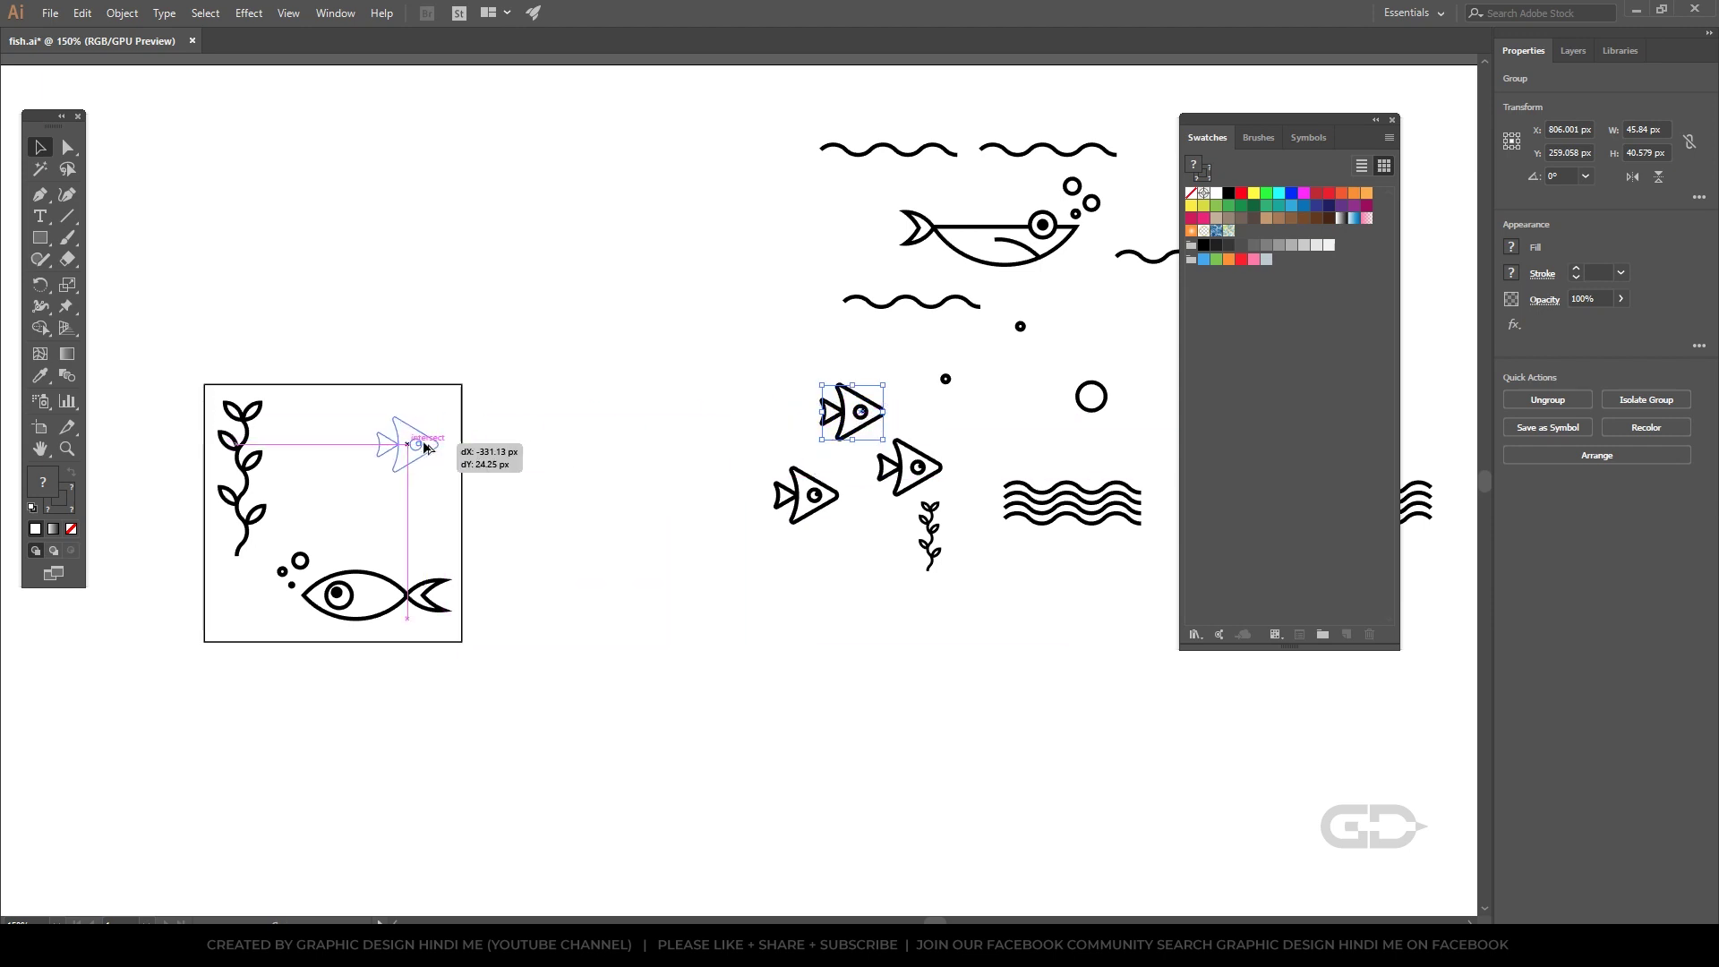
drag(442, 446, 421, 438)
drag(1052, 168, 1106, 265)
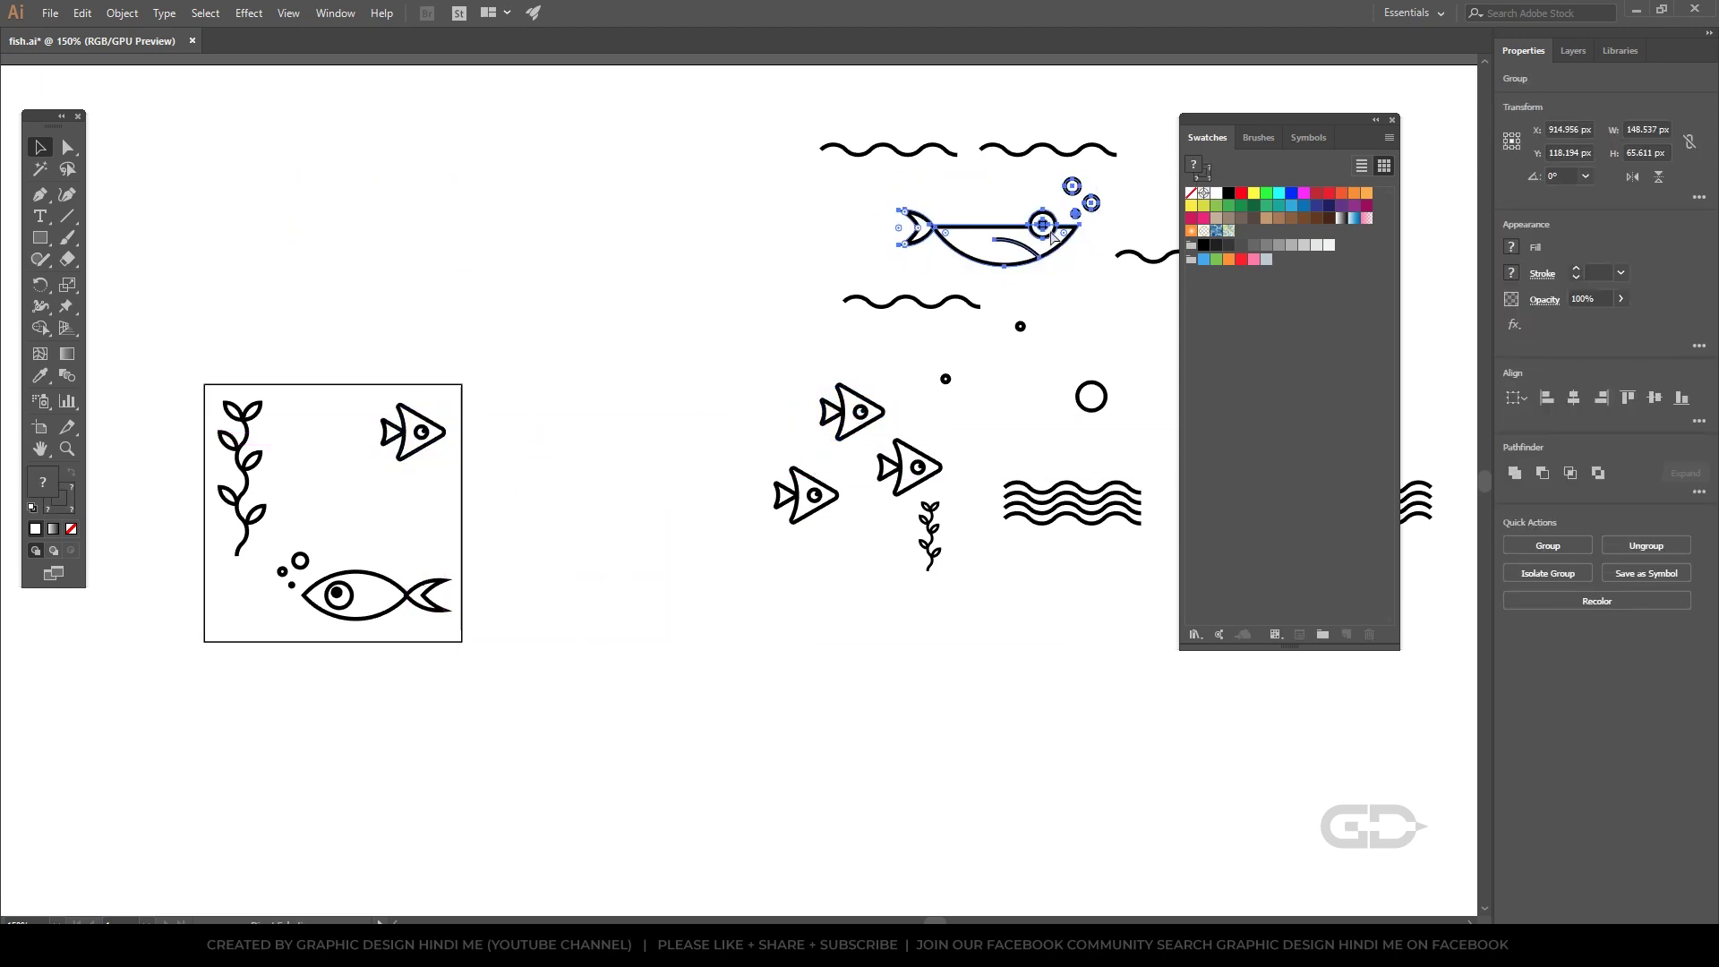
drag(994, 256, 376, 506)
Flip the bottom fish, nudge the whale, and copy in a seaweed sprig and a triple wave
drag(376, 595, 286, 609)
drag(359, 535, 358, 515)
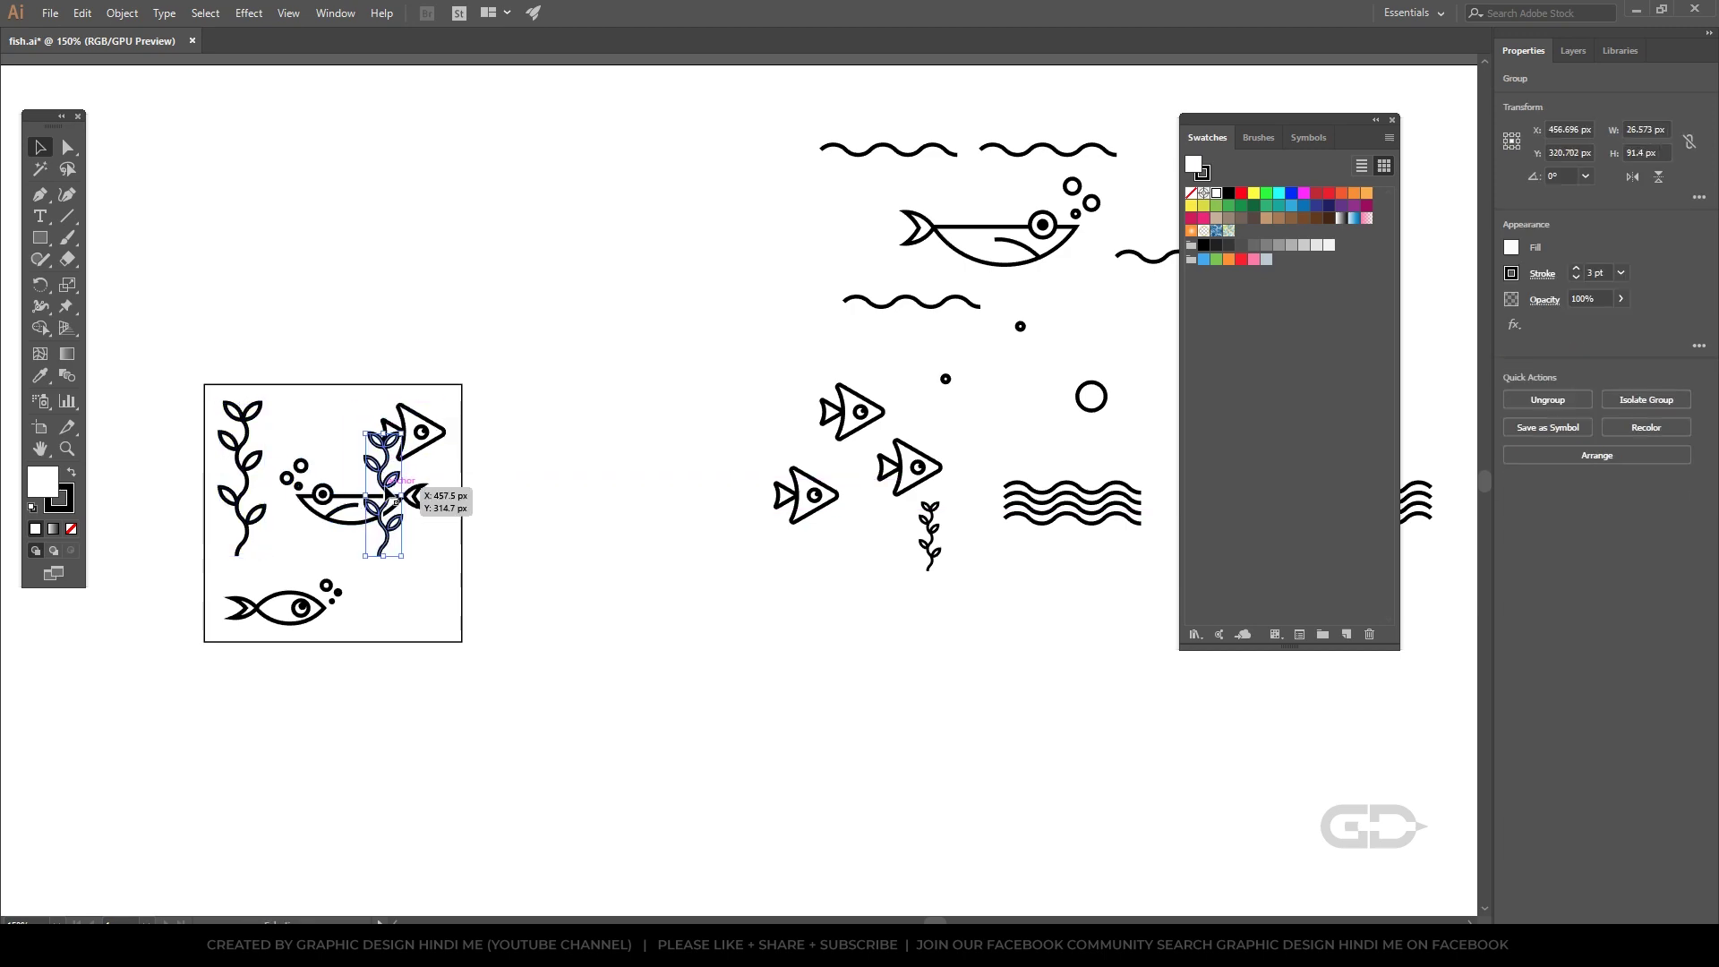
drag(242, 479, 439, 564)
drag(349, 488, 350, 466)
click(407, 436)
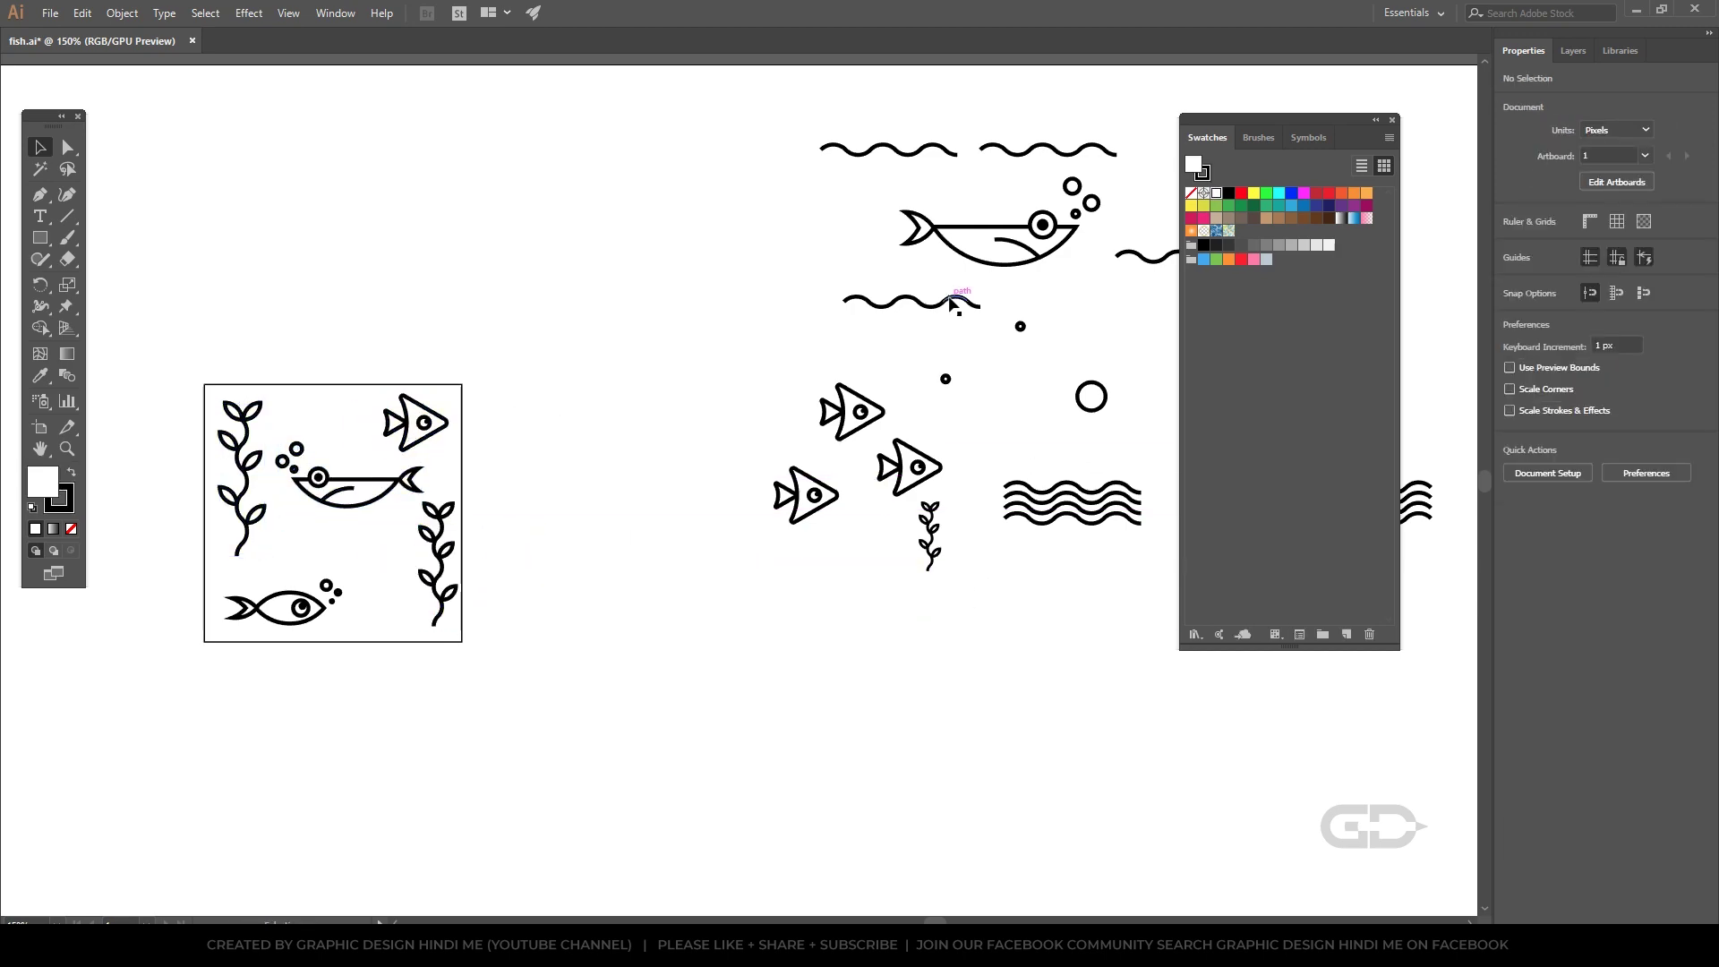
drag(1071, 501, 322, 419)
Check the whale and bottom fish placement, then marquee-select all the tile artwork
key(ctrl+plus)
key(ctrl+plus)
click(349, 509)
key(ctrl+minus)
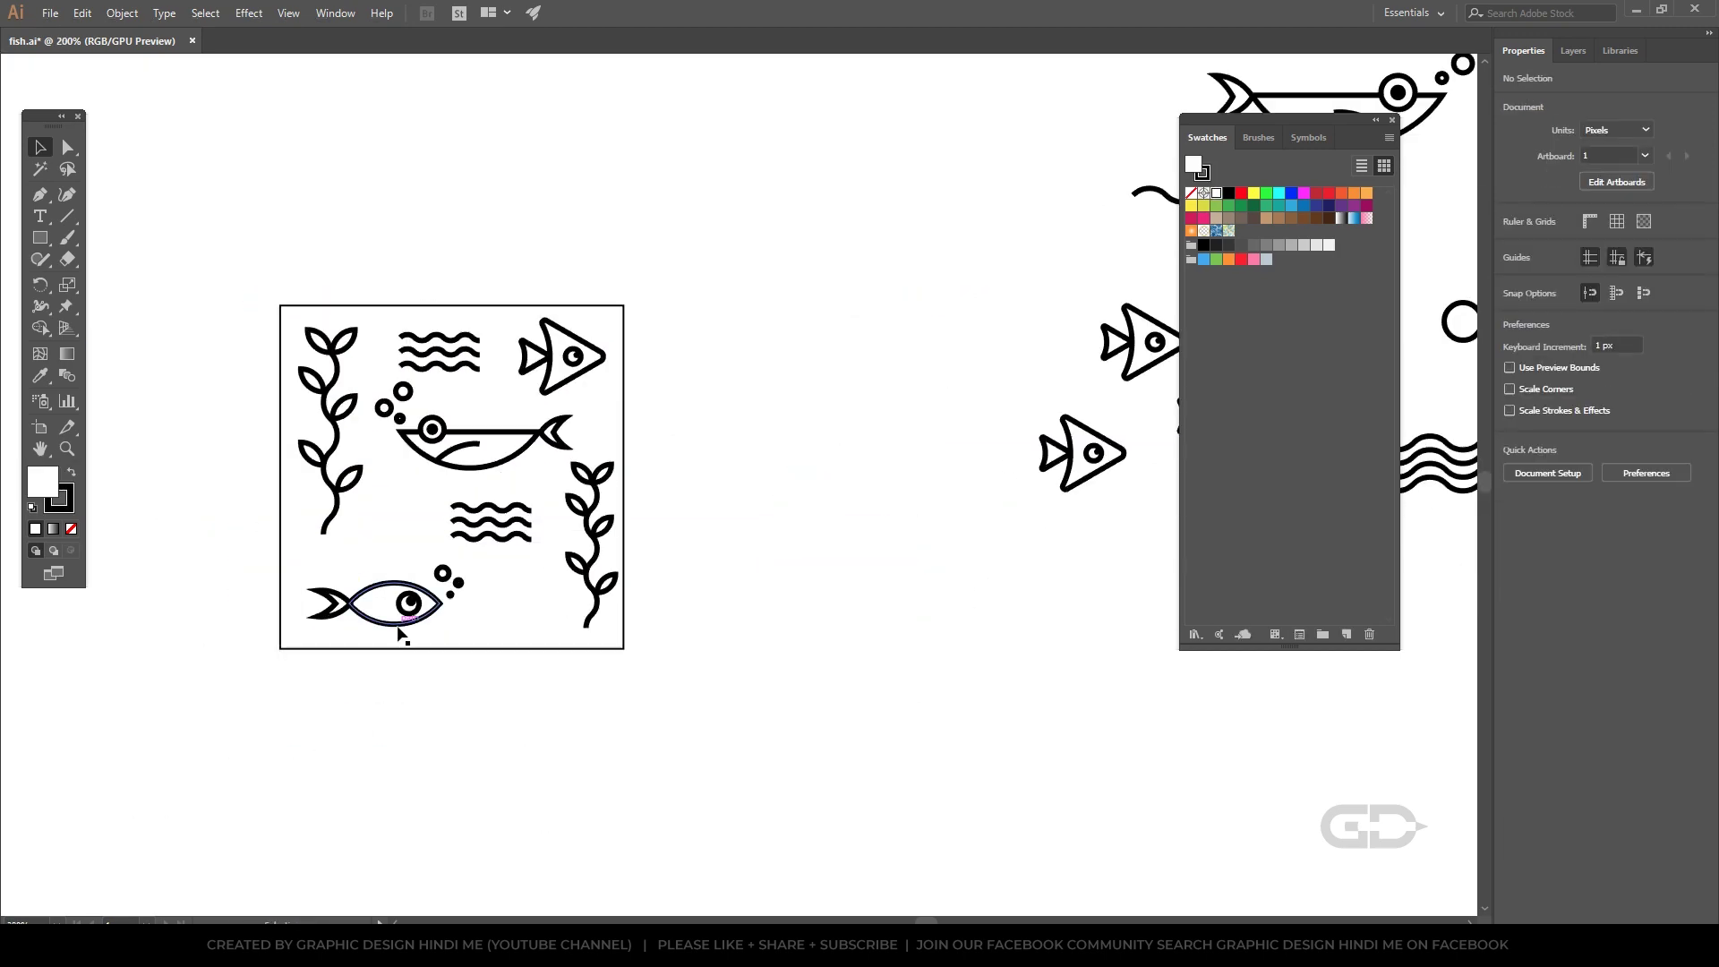
click(423, 603)
key(ctrl+minus)
click(640, 754)
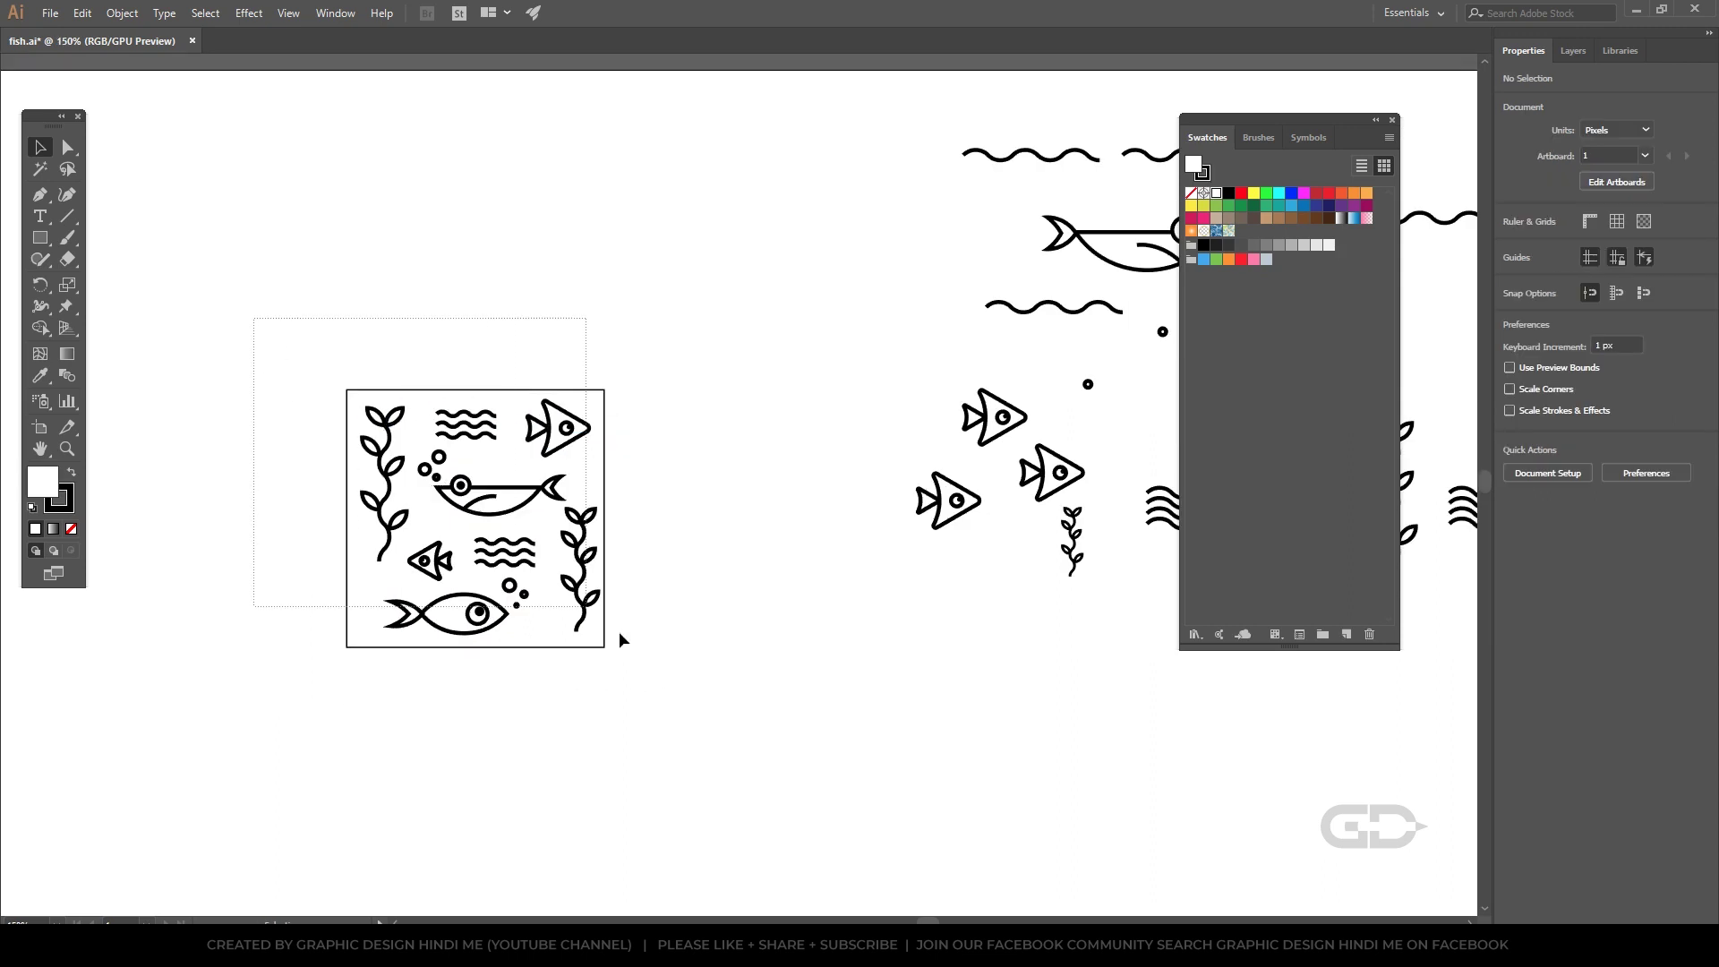
drag(255, 315, 682, 719)
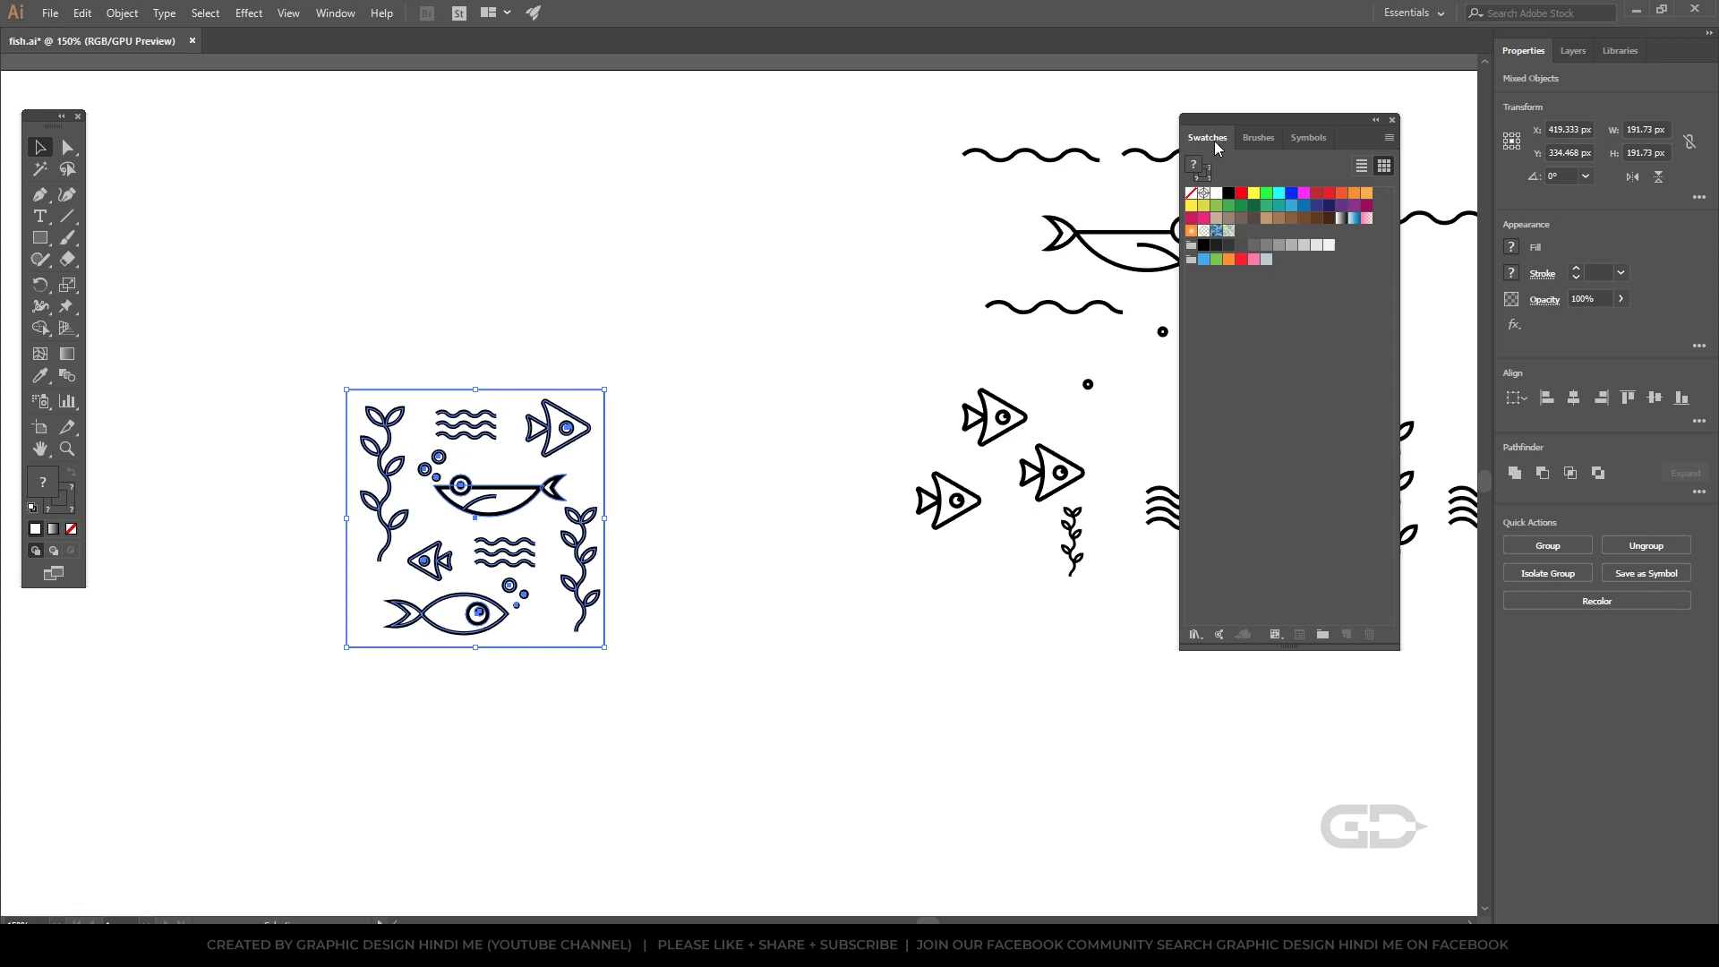
Save the selected tile artwork as a new swatch in the Swatches panel
click(335, 13)
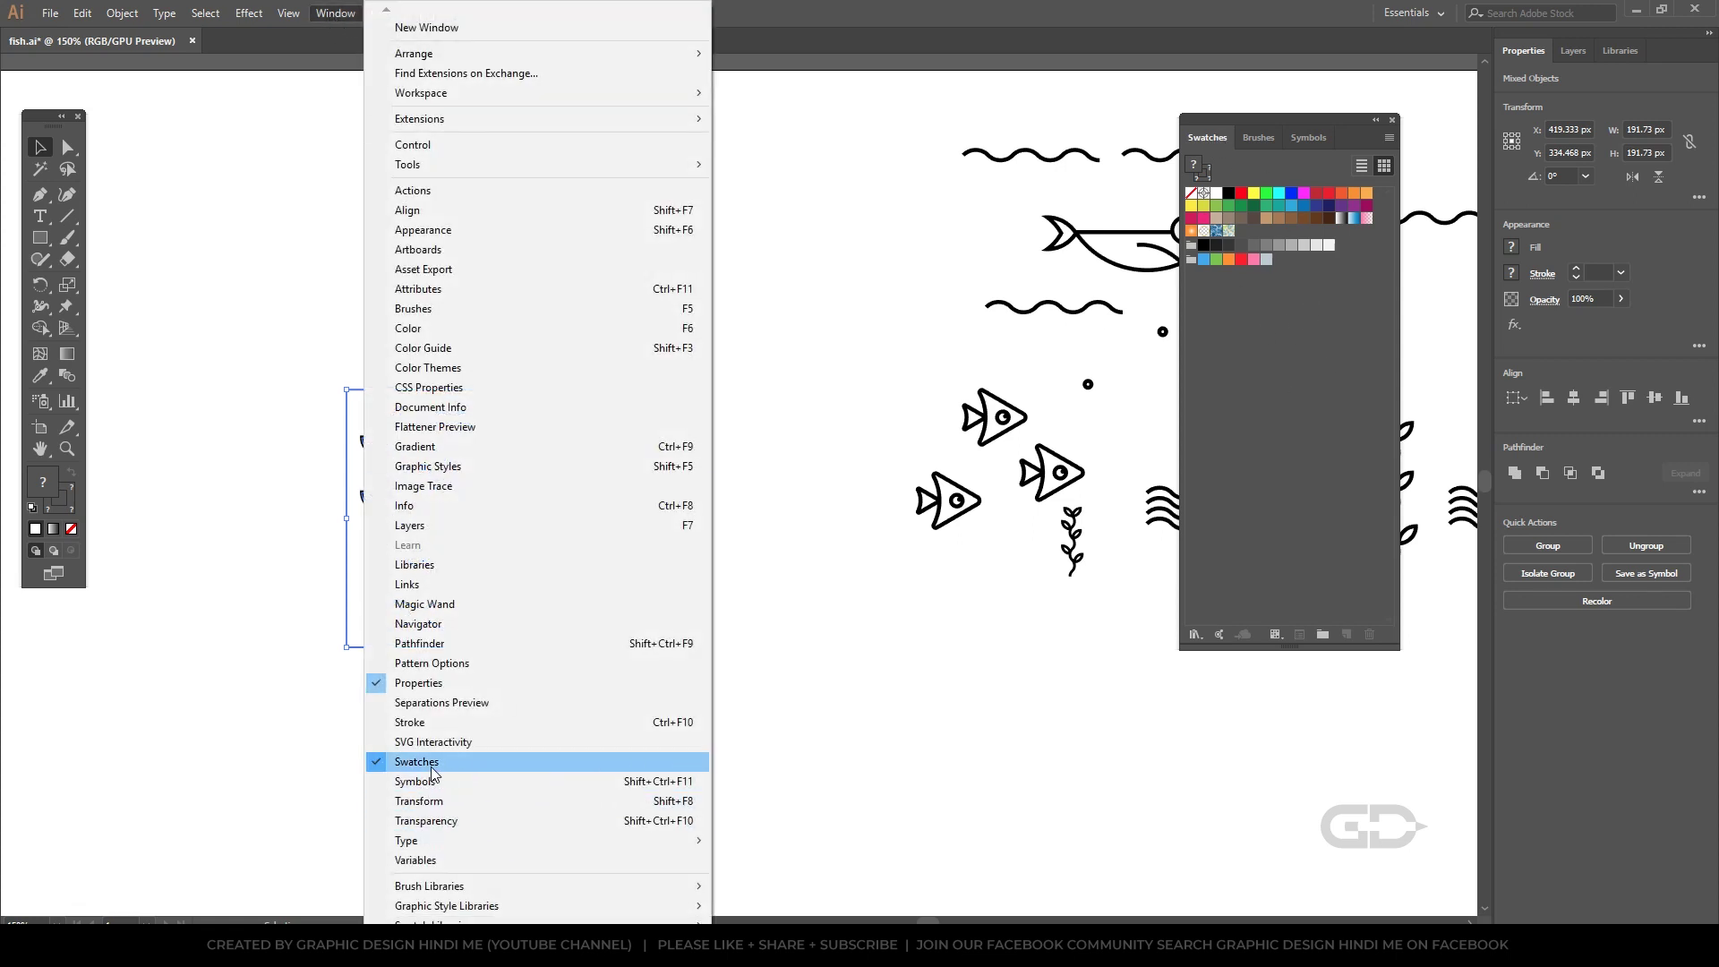
click(182, 542)
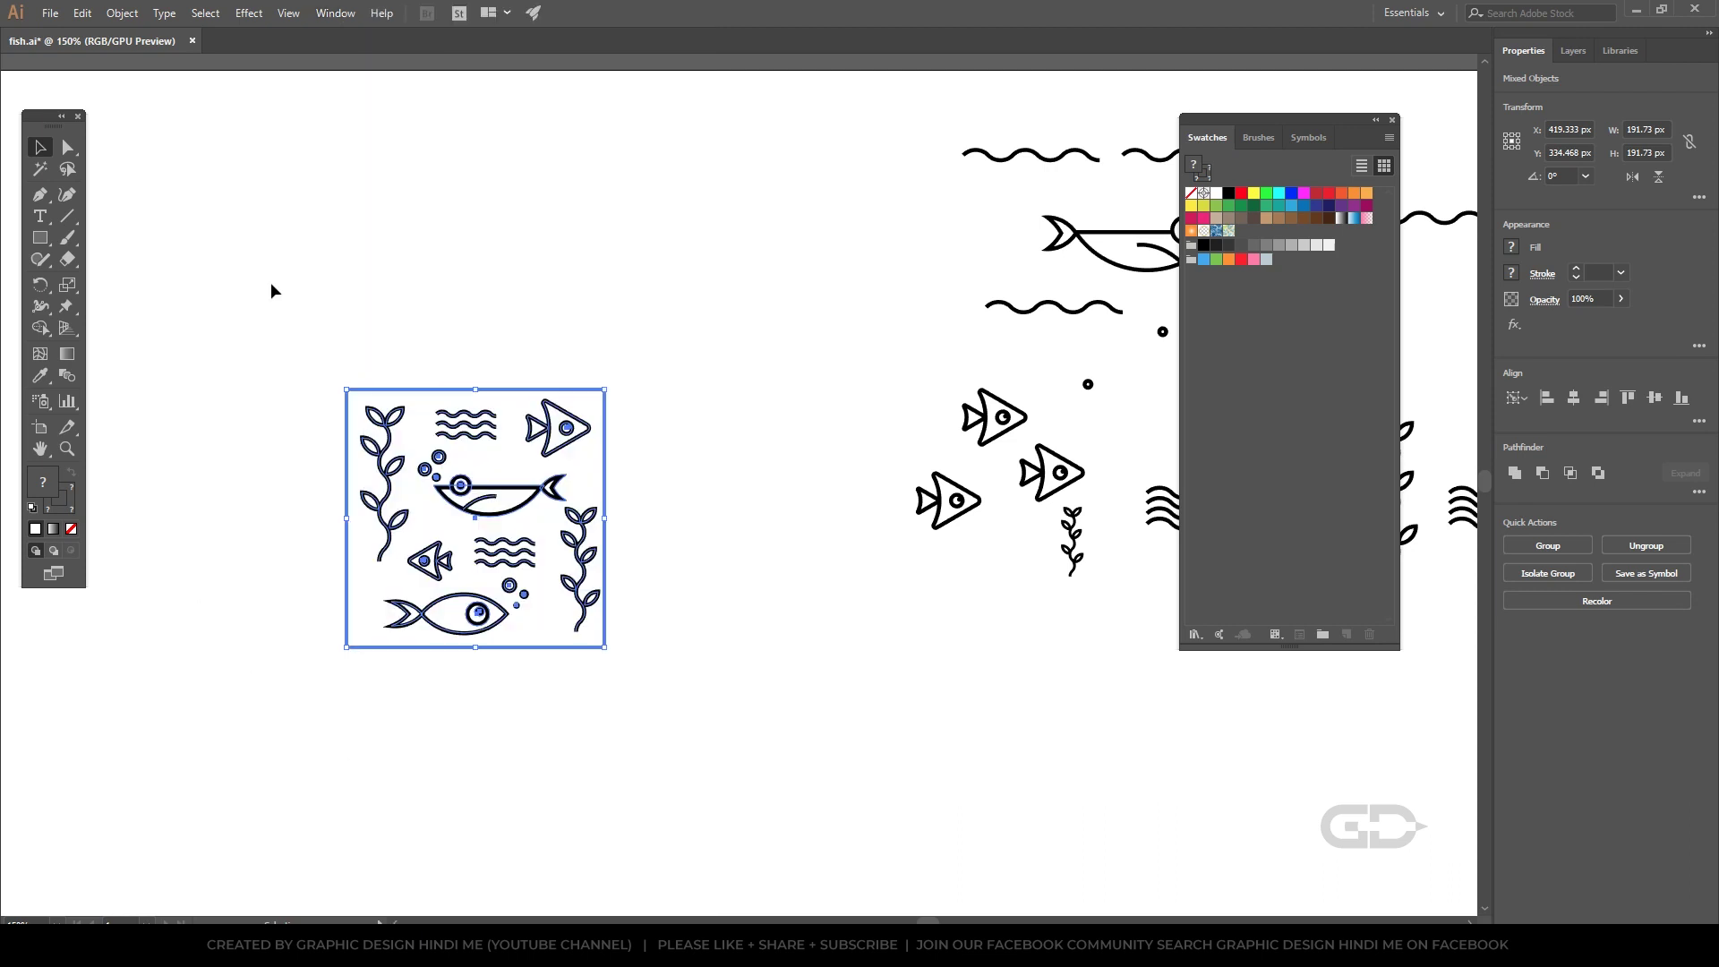
drag(269, 283, 798, 806)
drag(490, 500, 1288, 303)
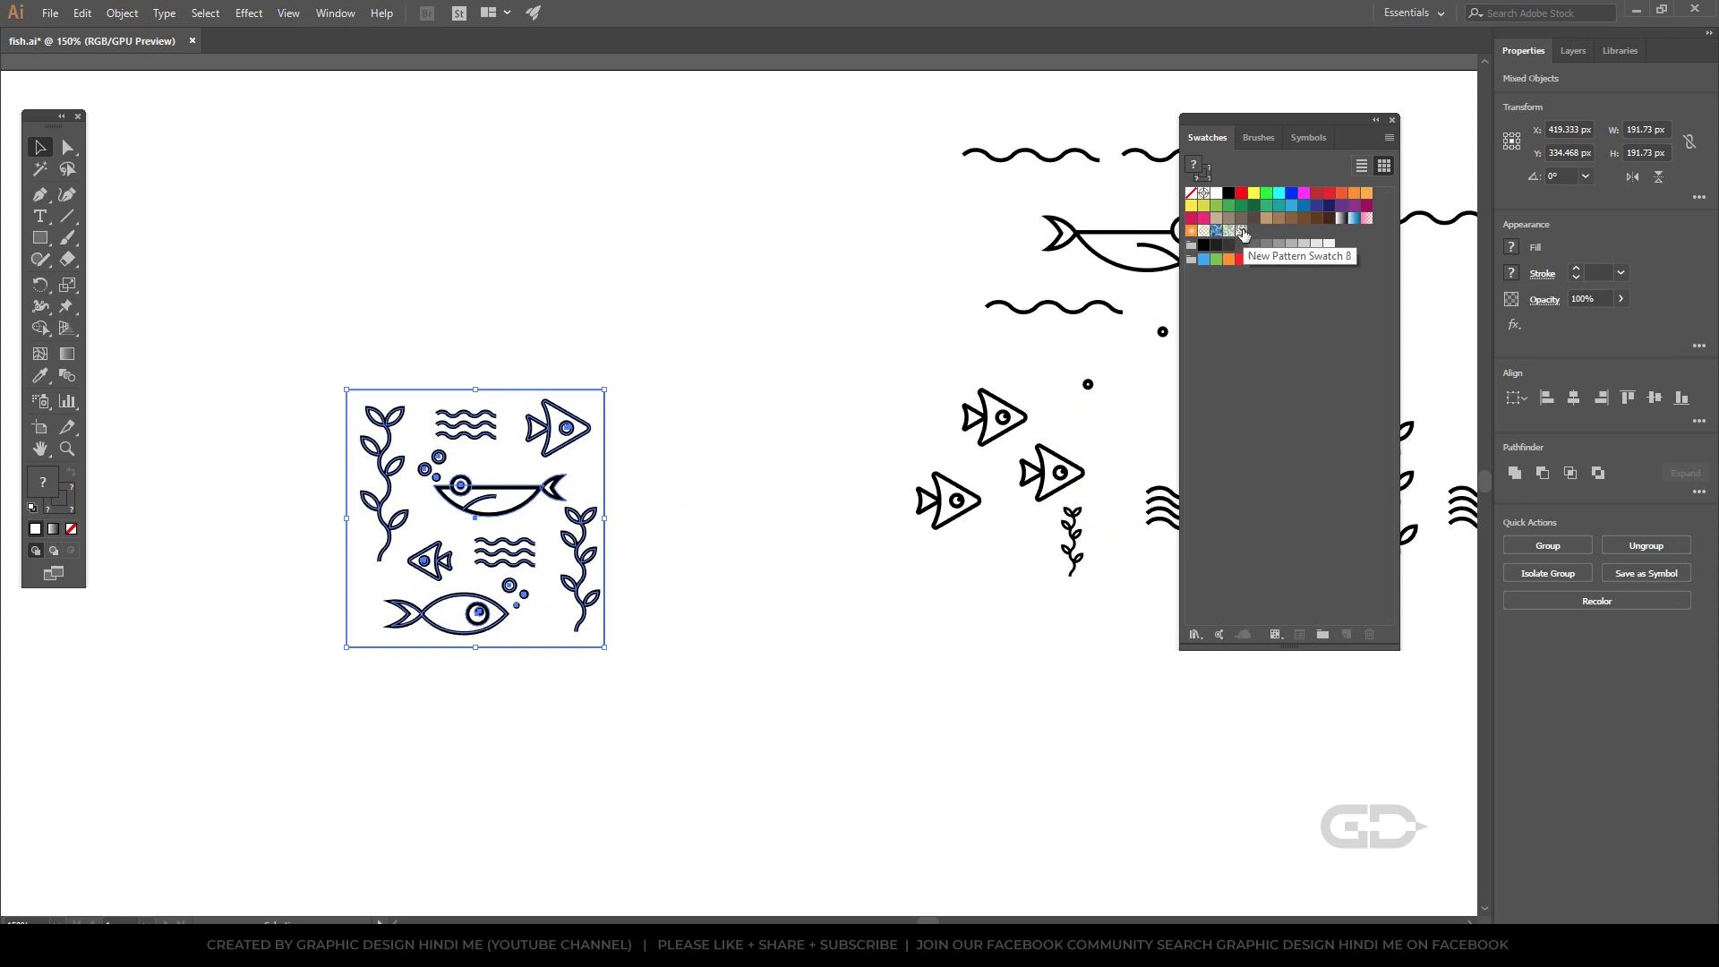
Reselect the original tile artwork and delete it from the canvas
click(645, 310)
drag(683, 301, 263, 758)
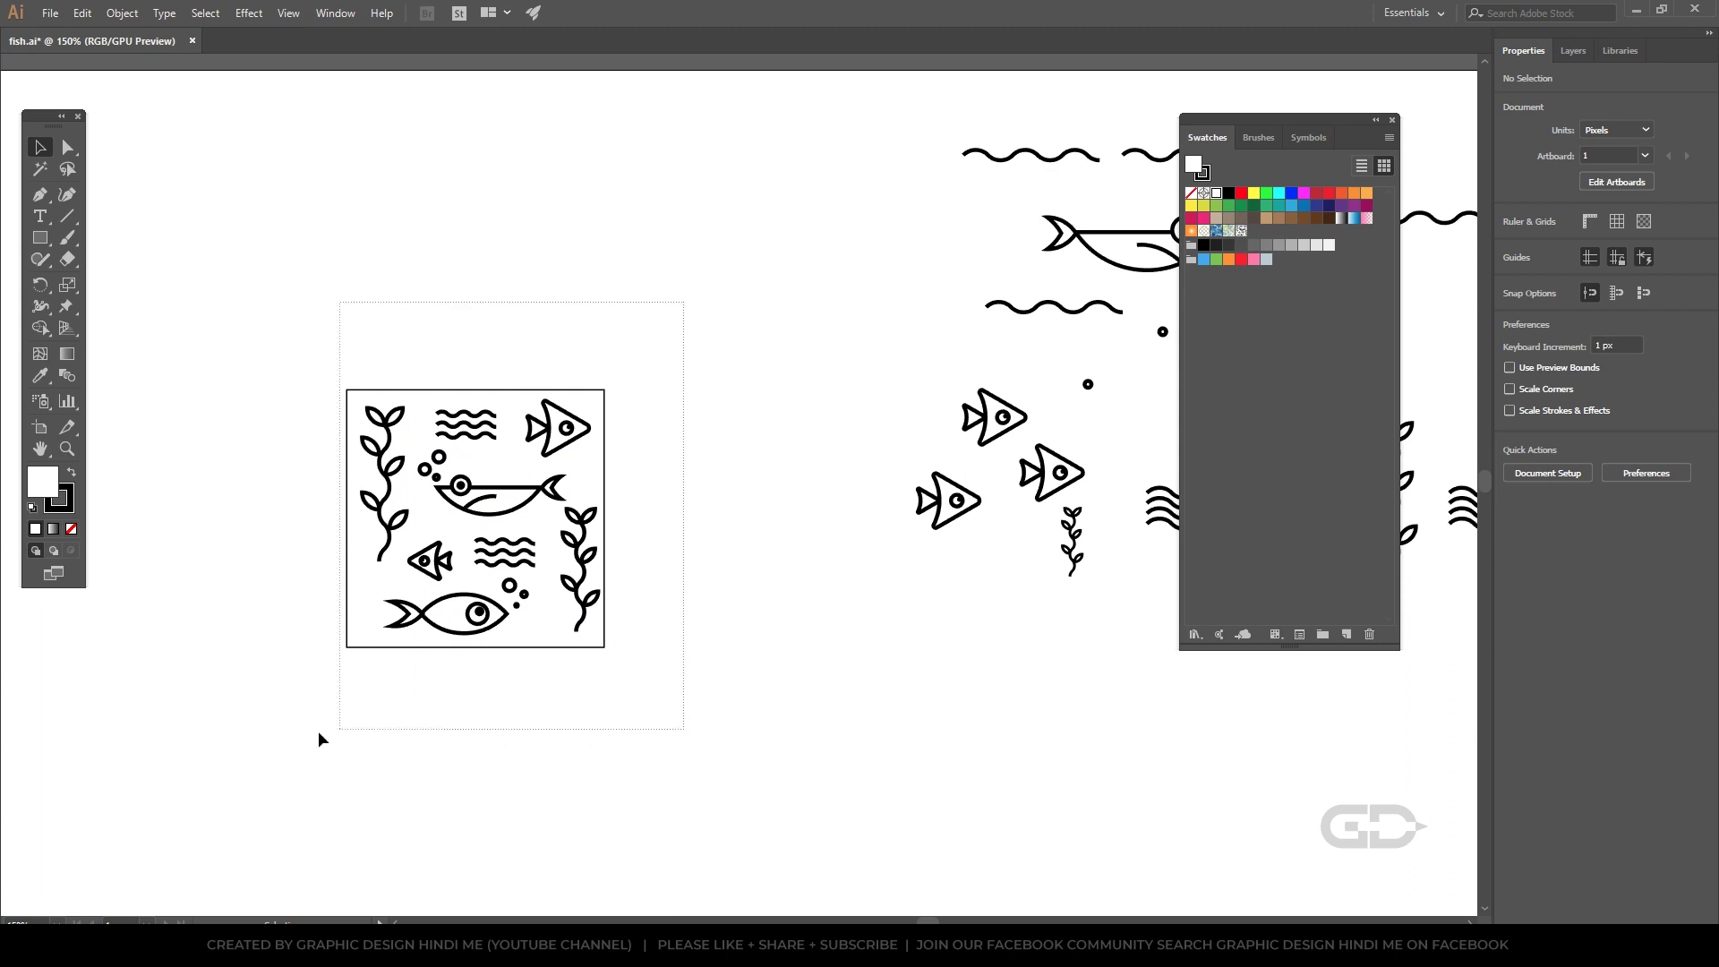
key(Delete)
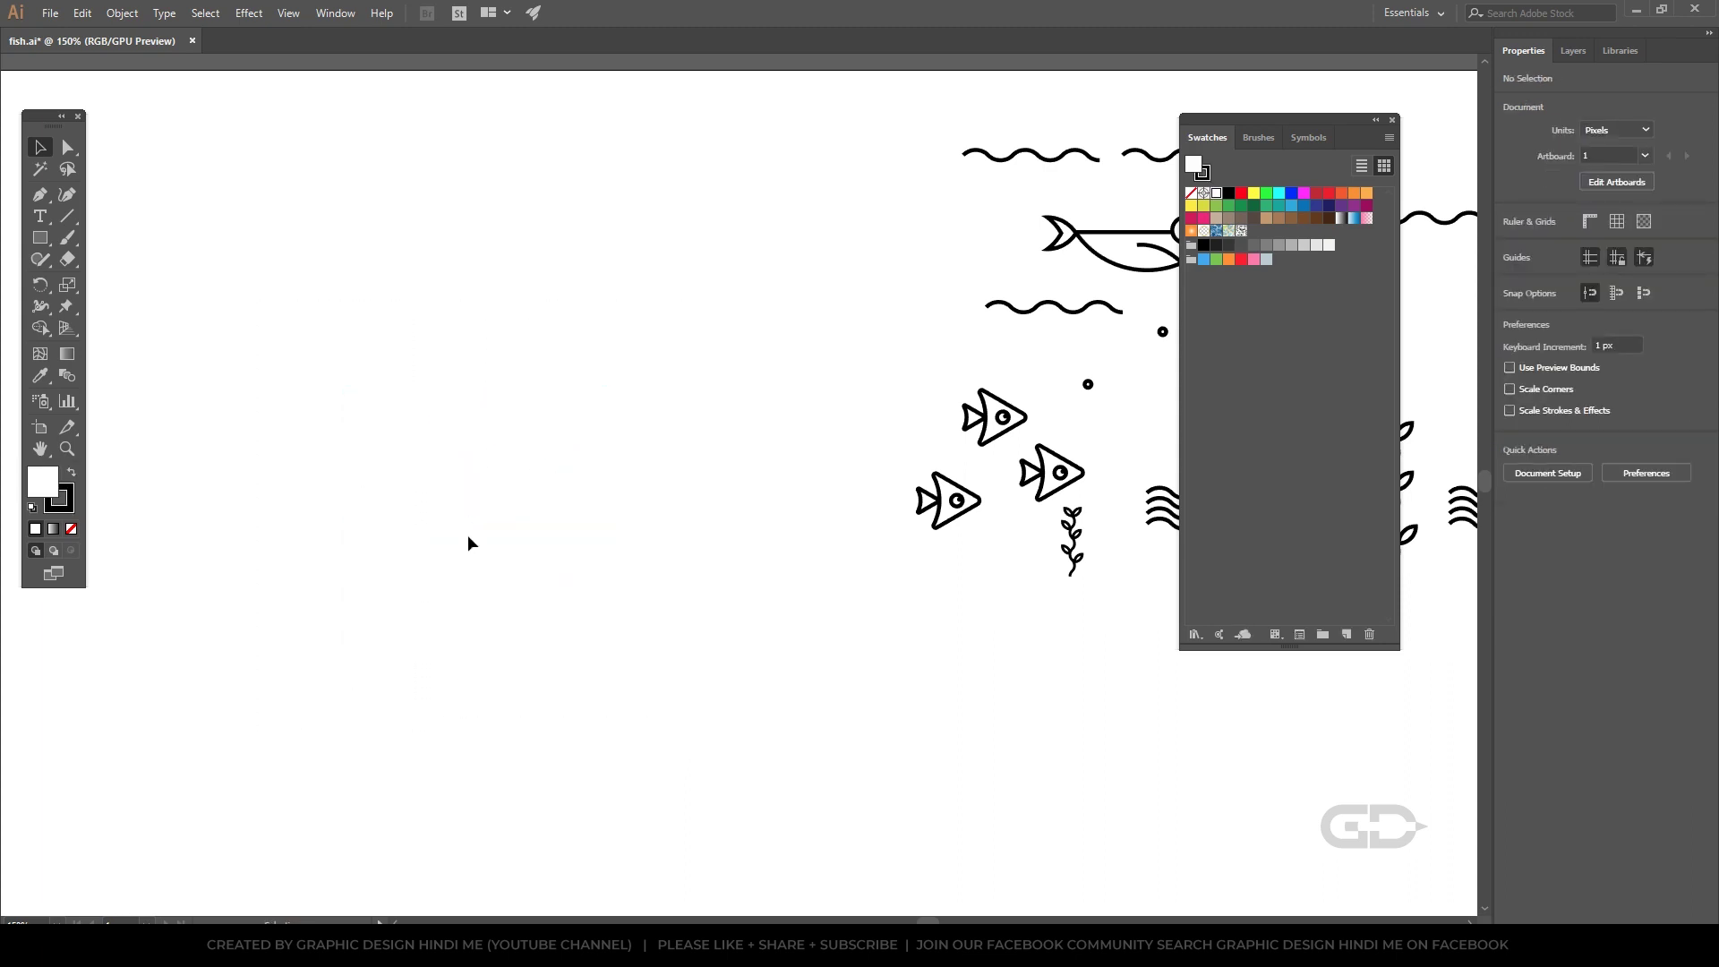
Draw a circle, fill it with the fish pattern swatch, and enlarge it
drag(39, 238, 115, 286)
drag(422, 487, 598, 664)
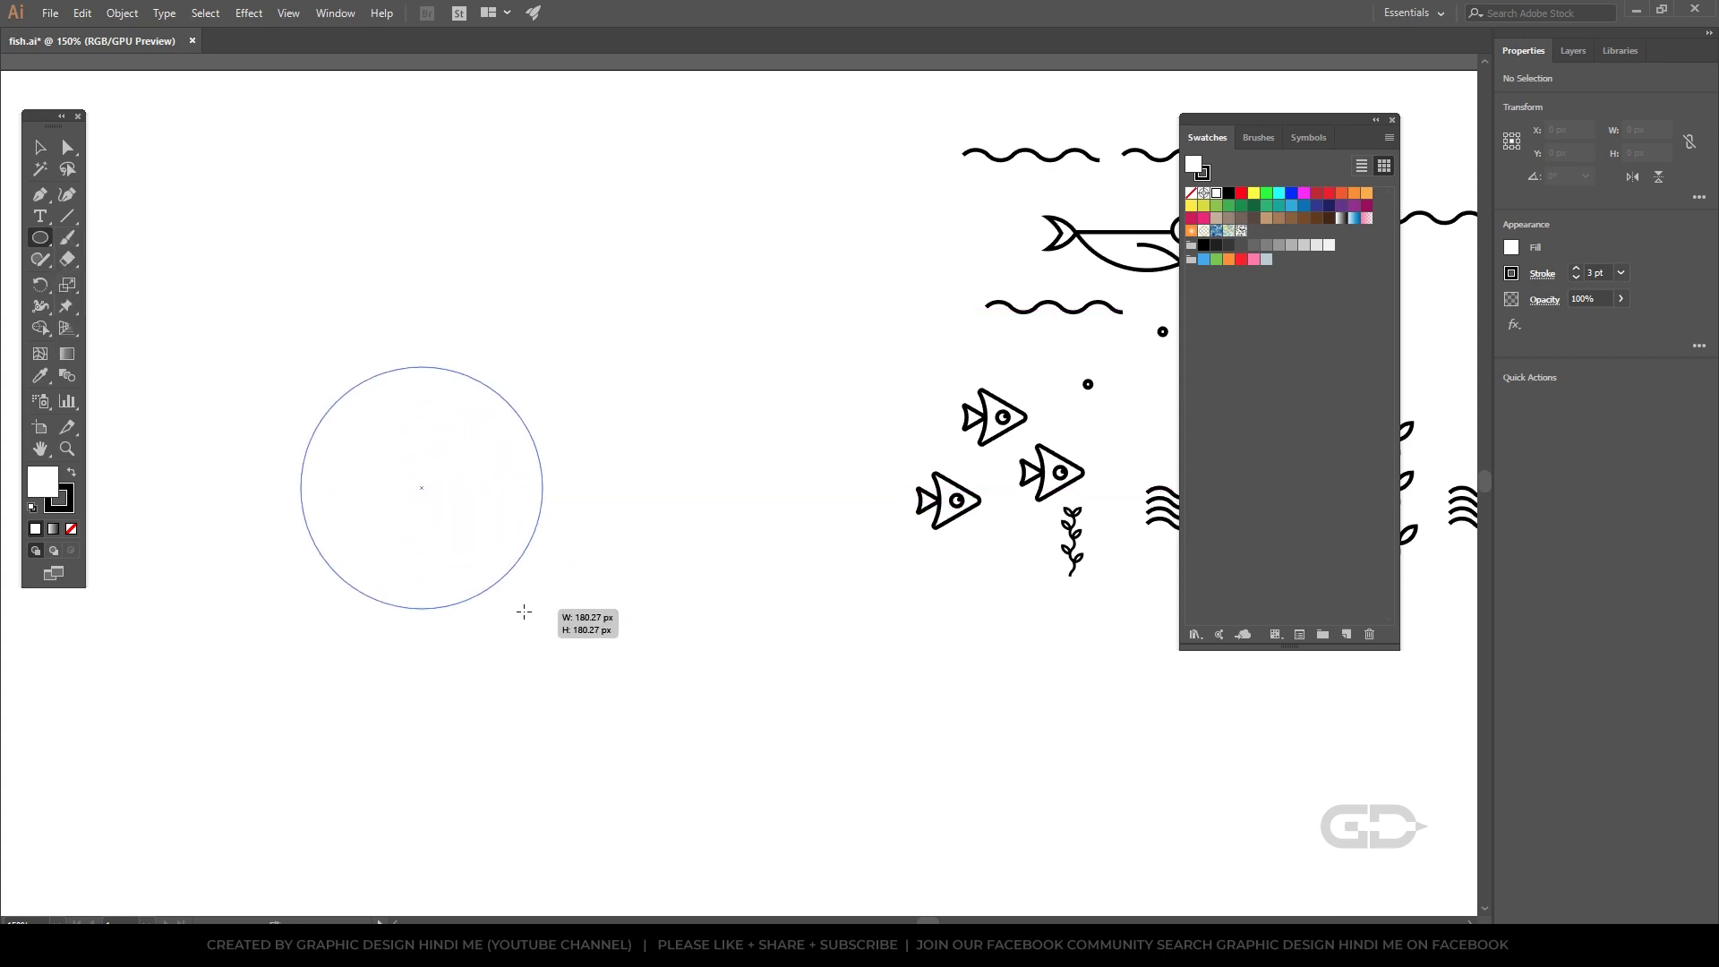
click(39, 149)
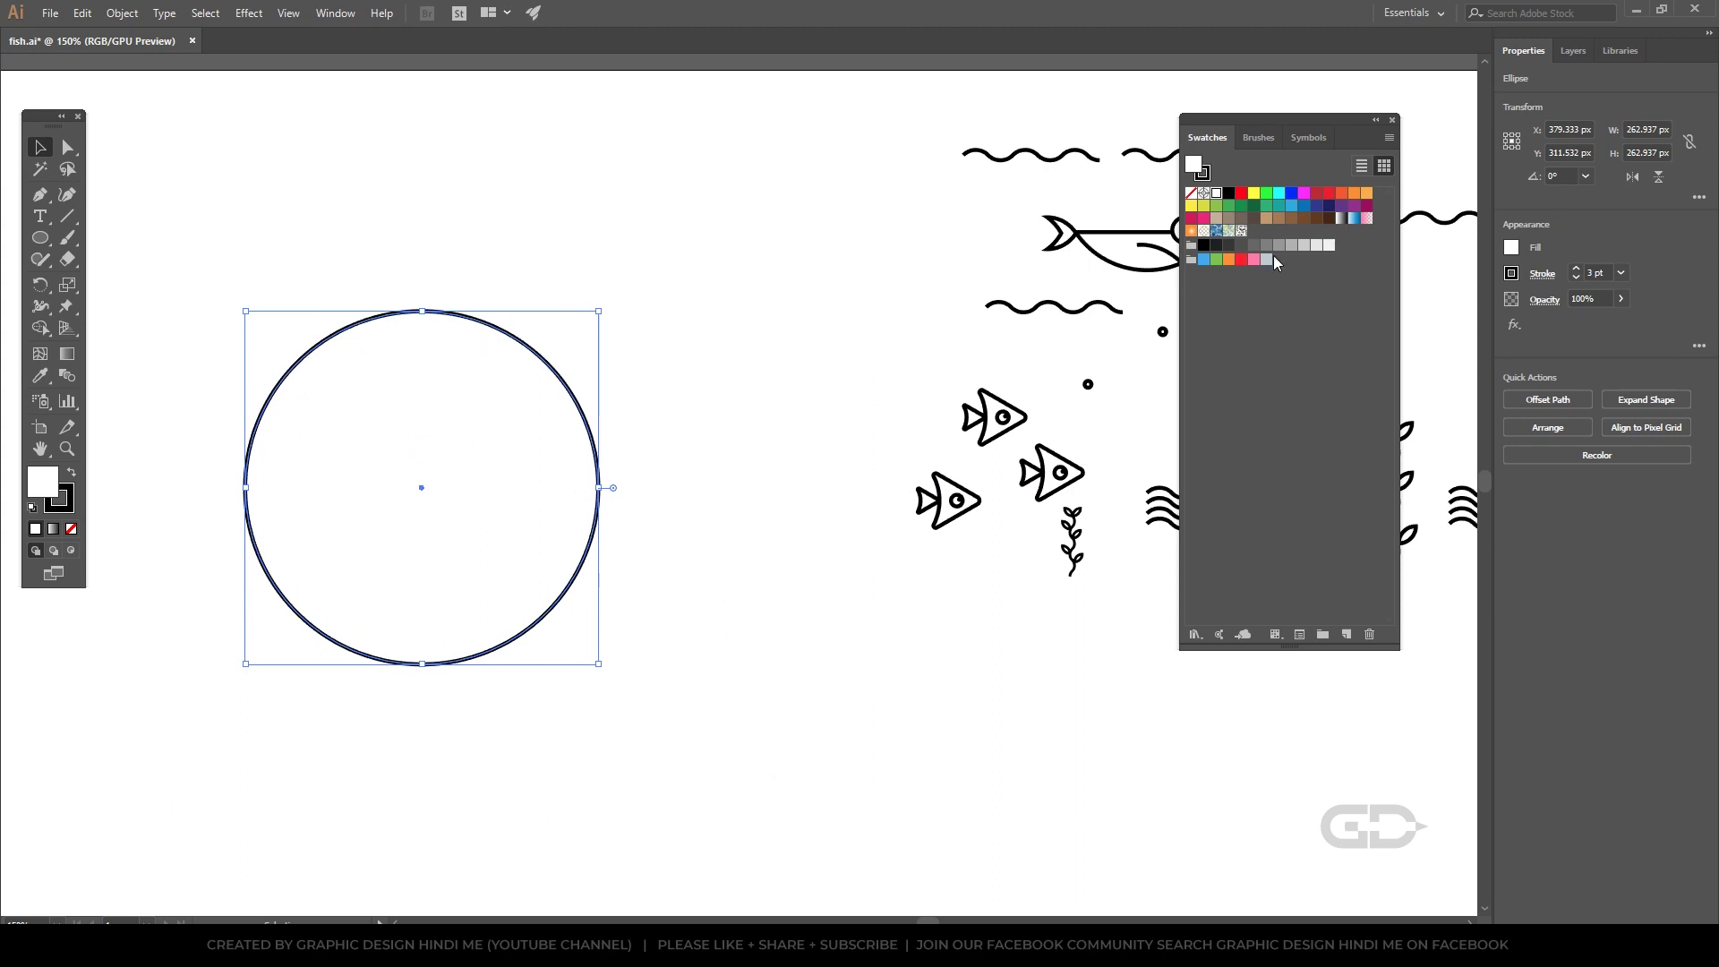
click(1241, 231)
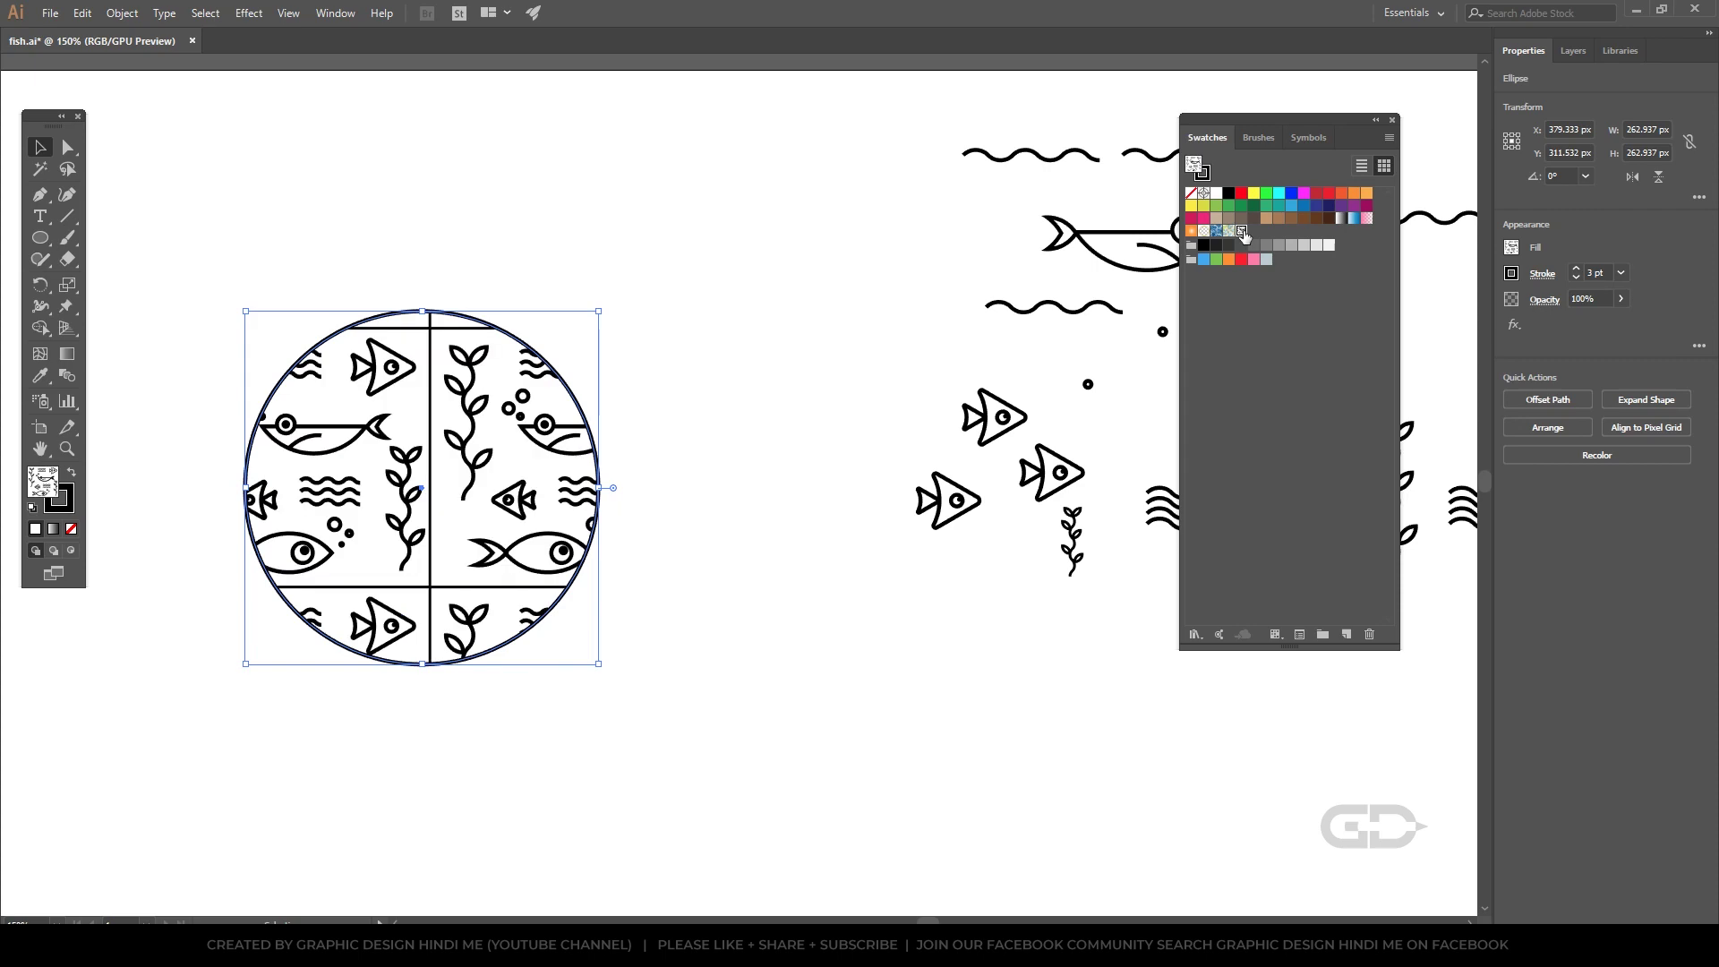
click(833, 595)
key(ctrl+1)
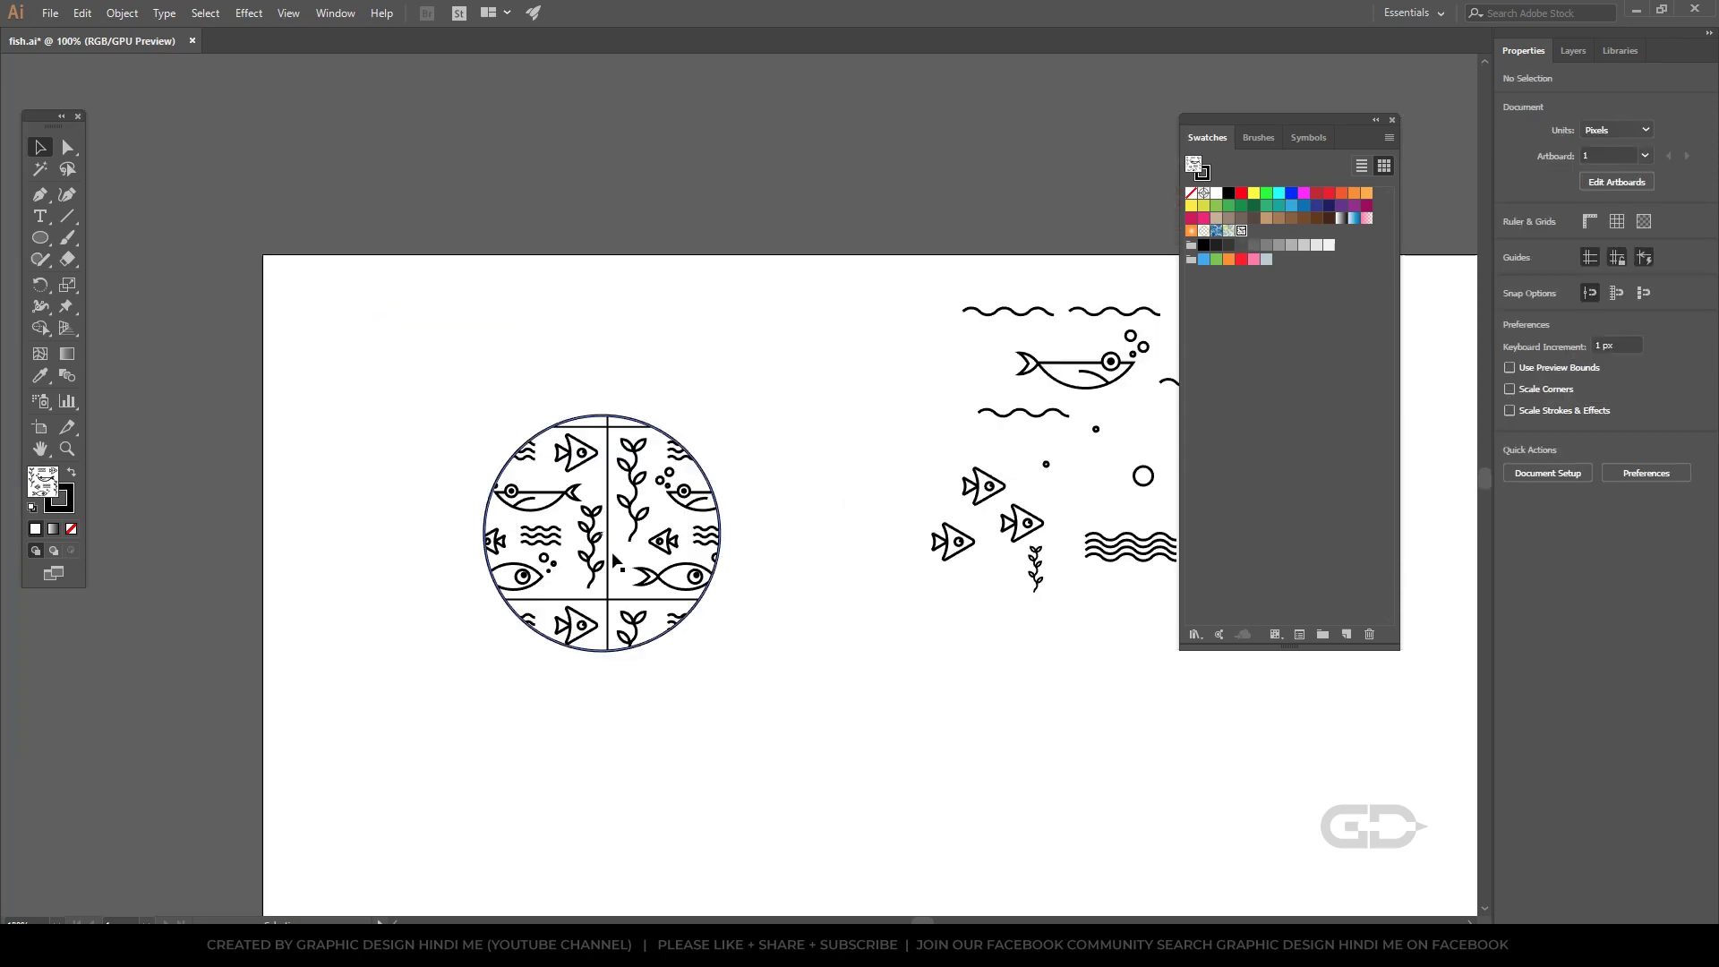
click(608, 555)
drag(720, 415, 880, 254)
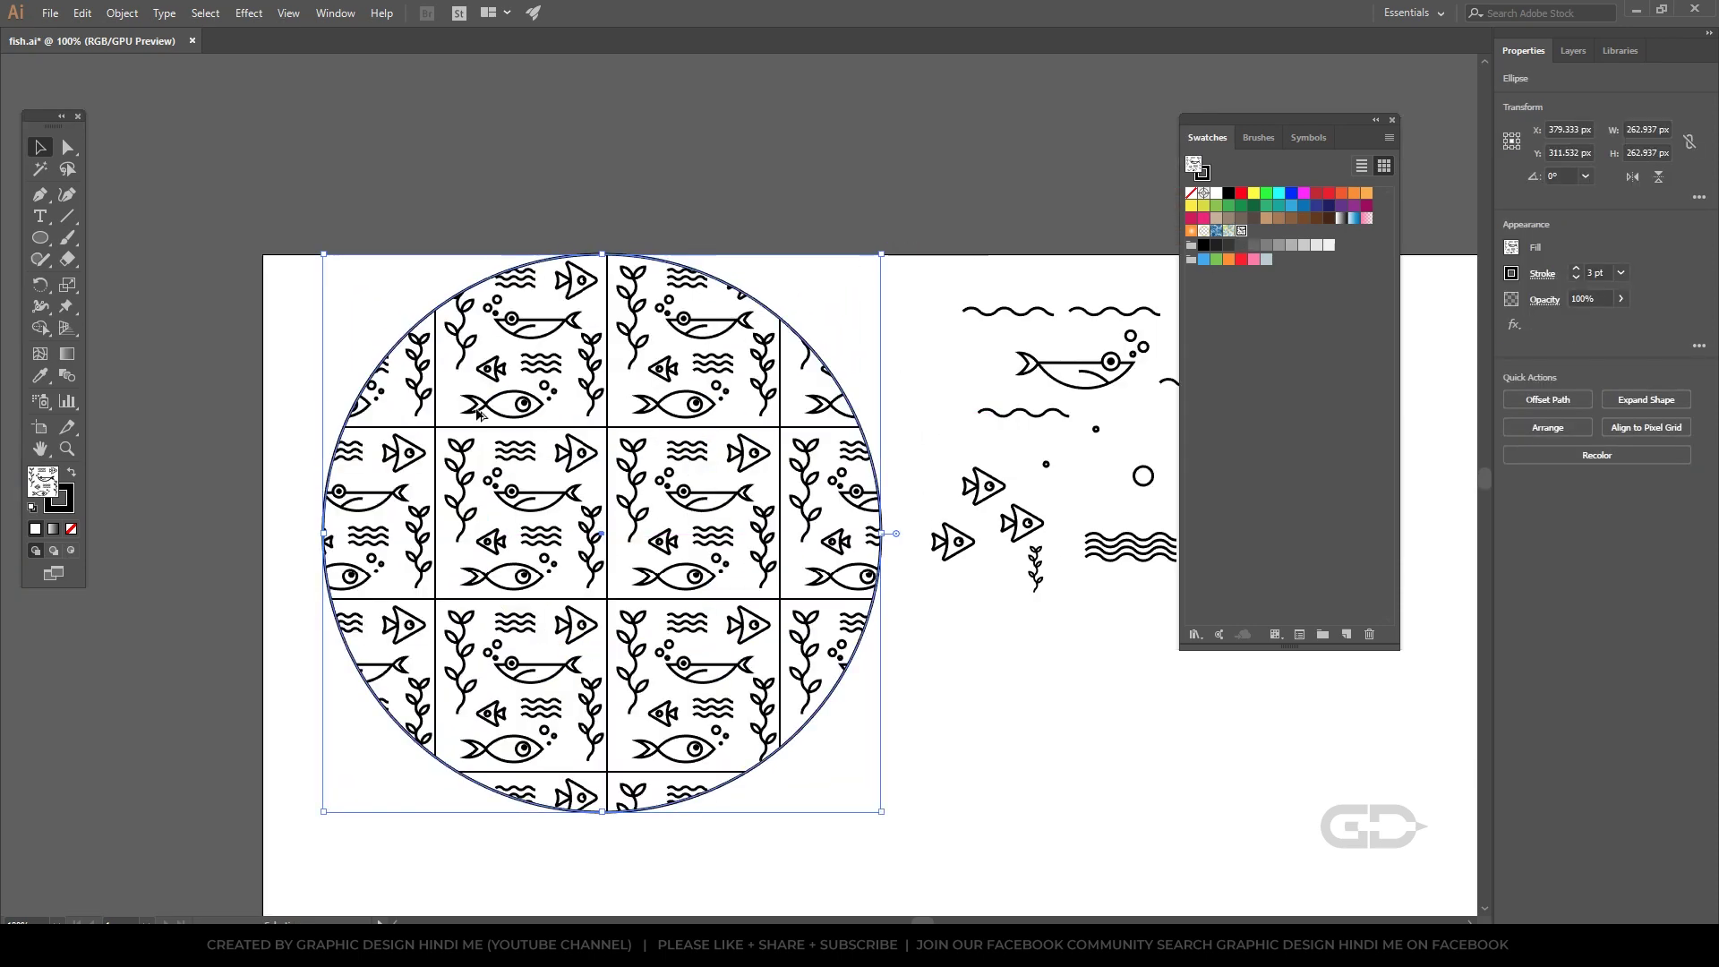
Save the right-side scene artwork as another swatch and delete it from the canvas
key(ctrl+minus)
key(ctrl+minus)
key(ctrl+minus)
scroll(624, 503, up, 2)
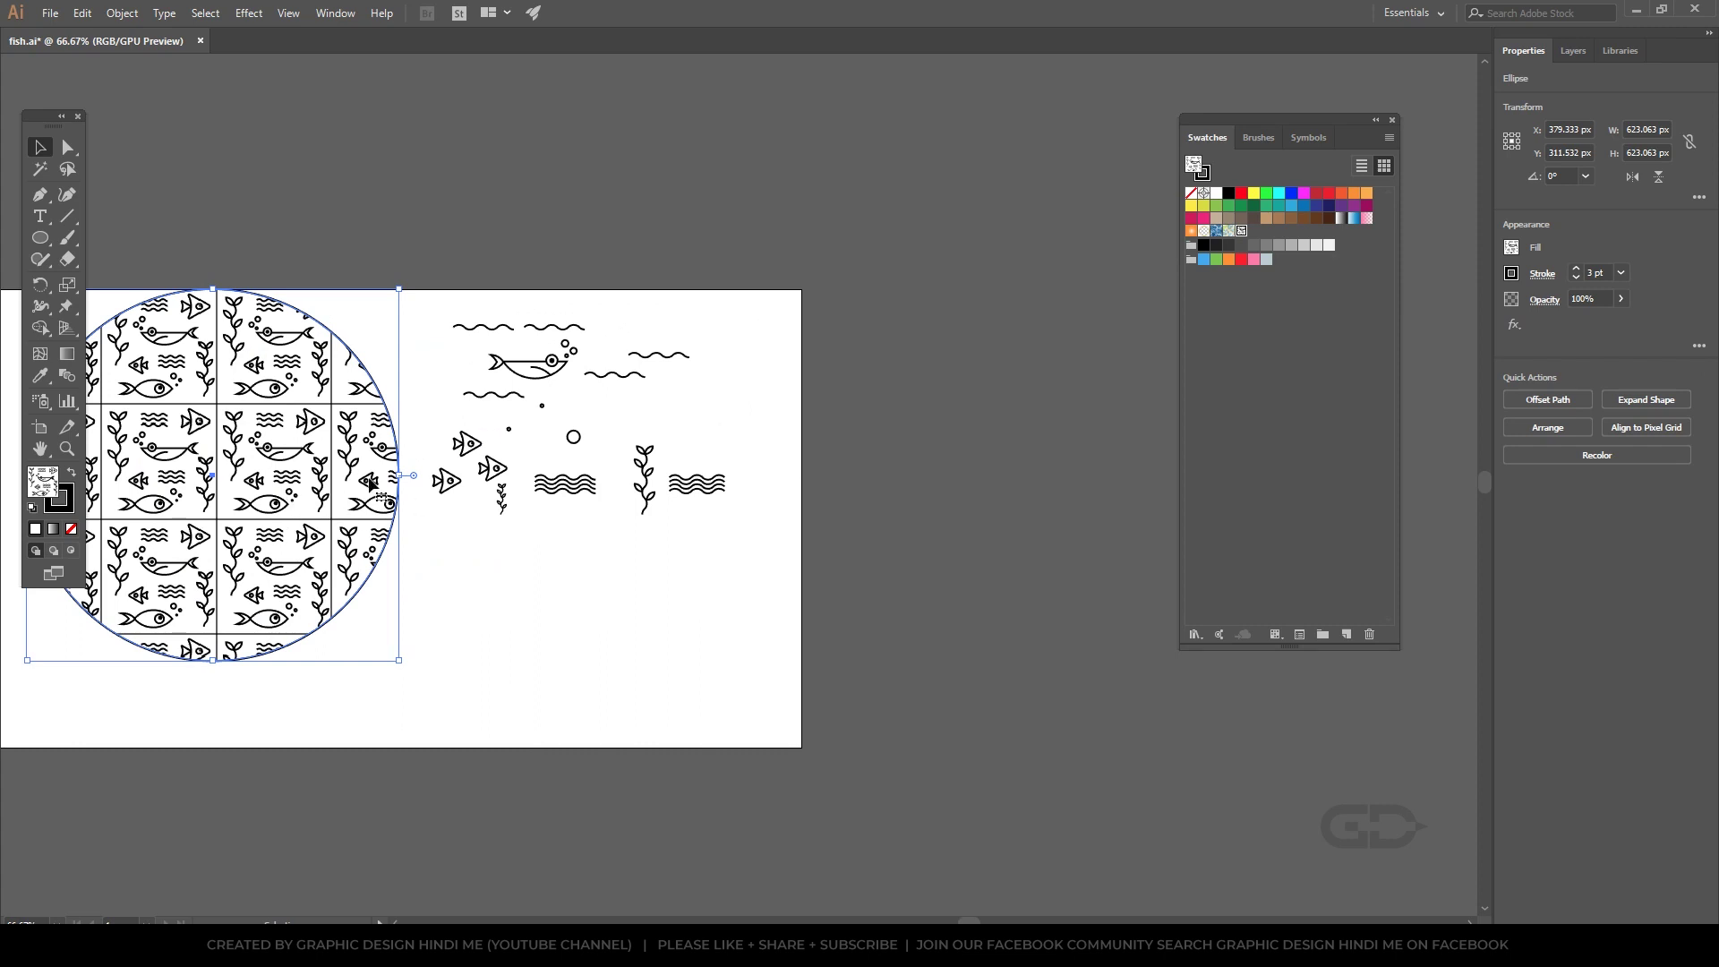
drag(363, 305, 659, 560)
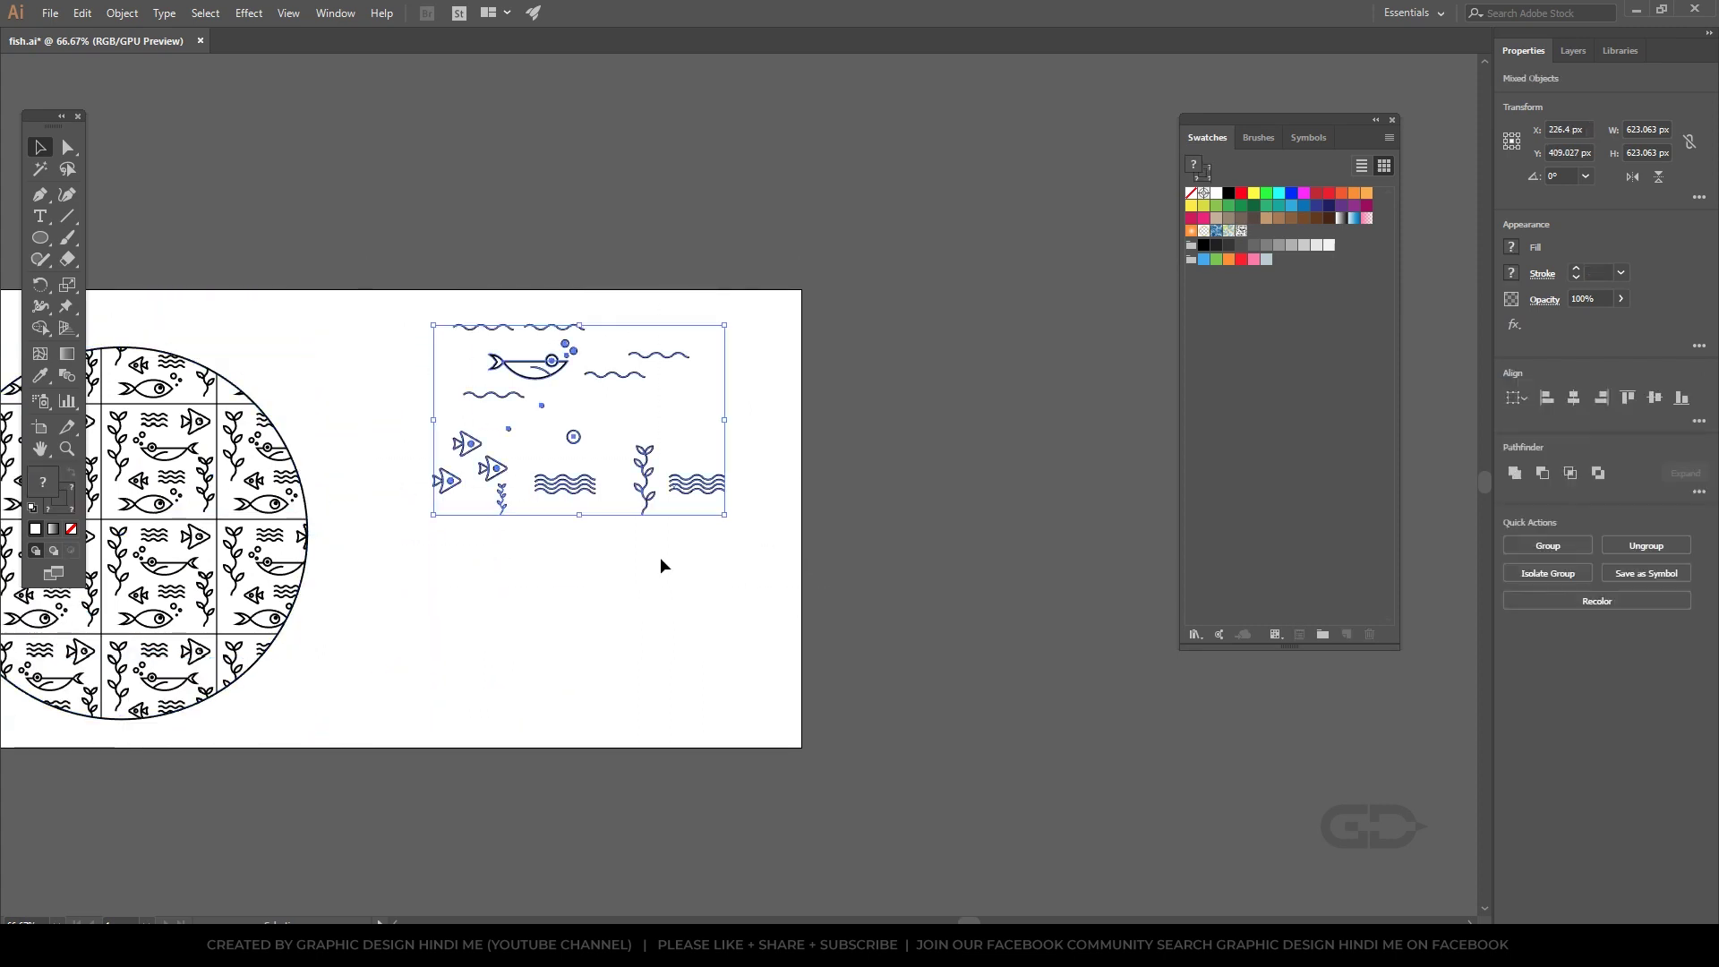
scroll(582, 542, down, 1)
drag(591, 515, 1018, 245)
key(Delete)
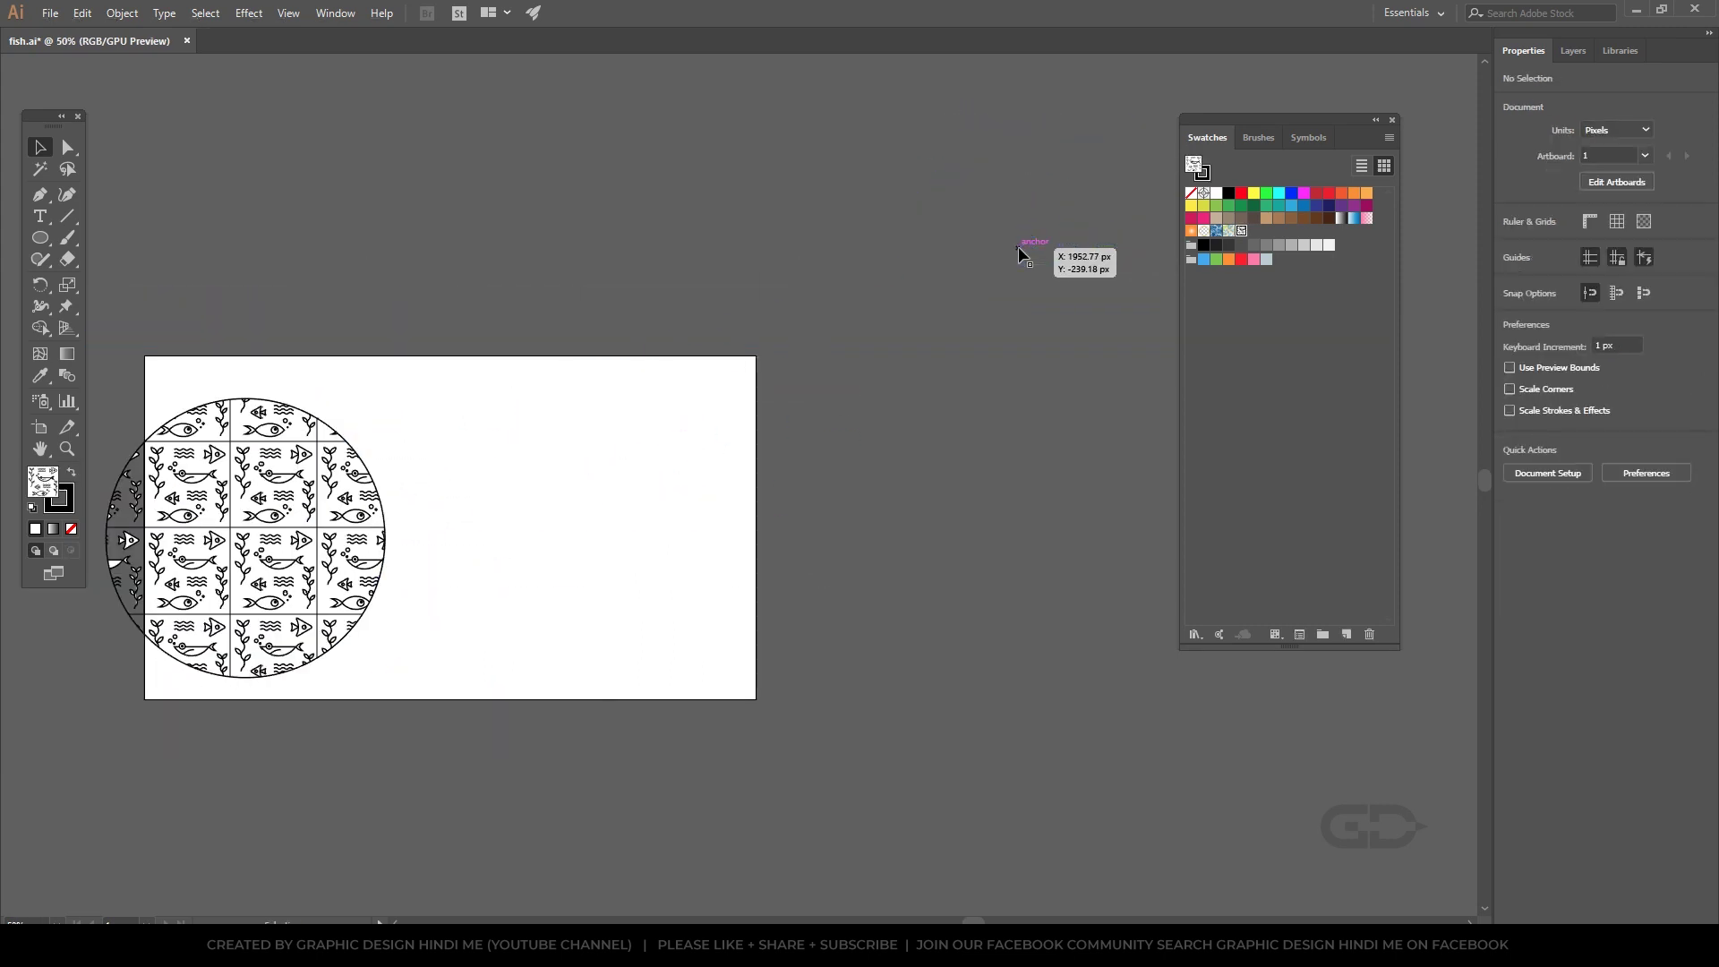
Move the pattern-filled circle to the artboard centre and reselect it
drag(293, 568, 611, 526)
scroll(470, 501, up, 2)
click(151, 471)
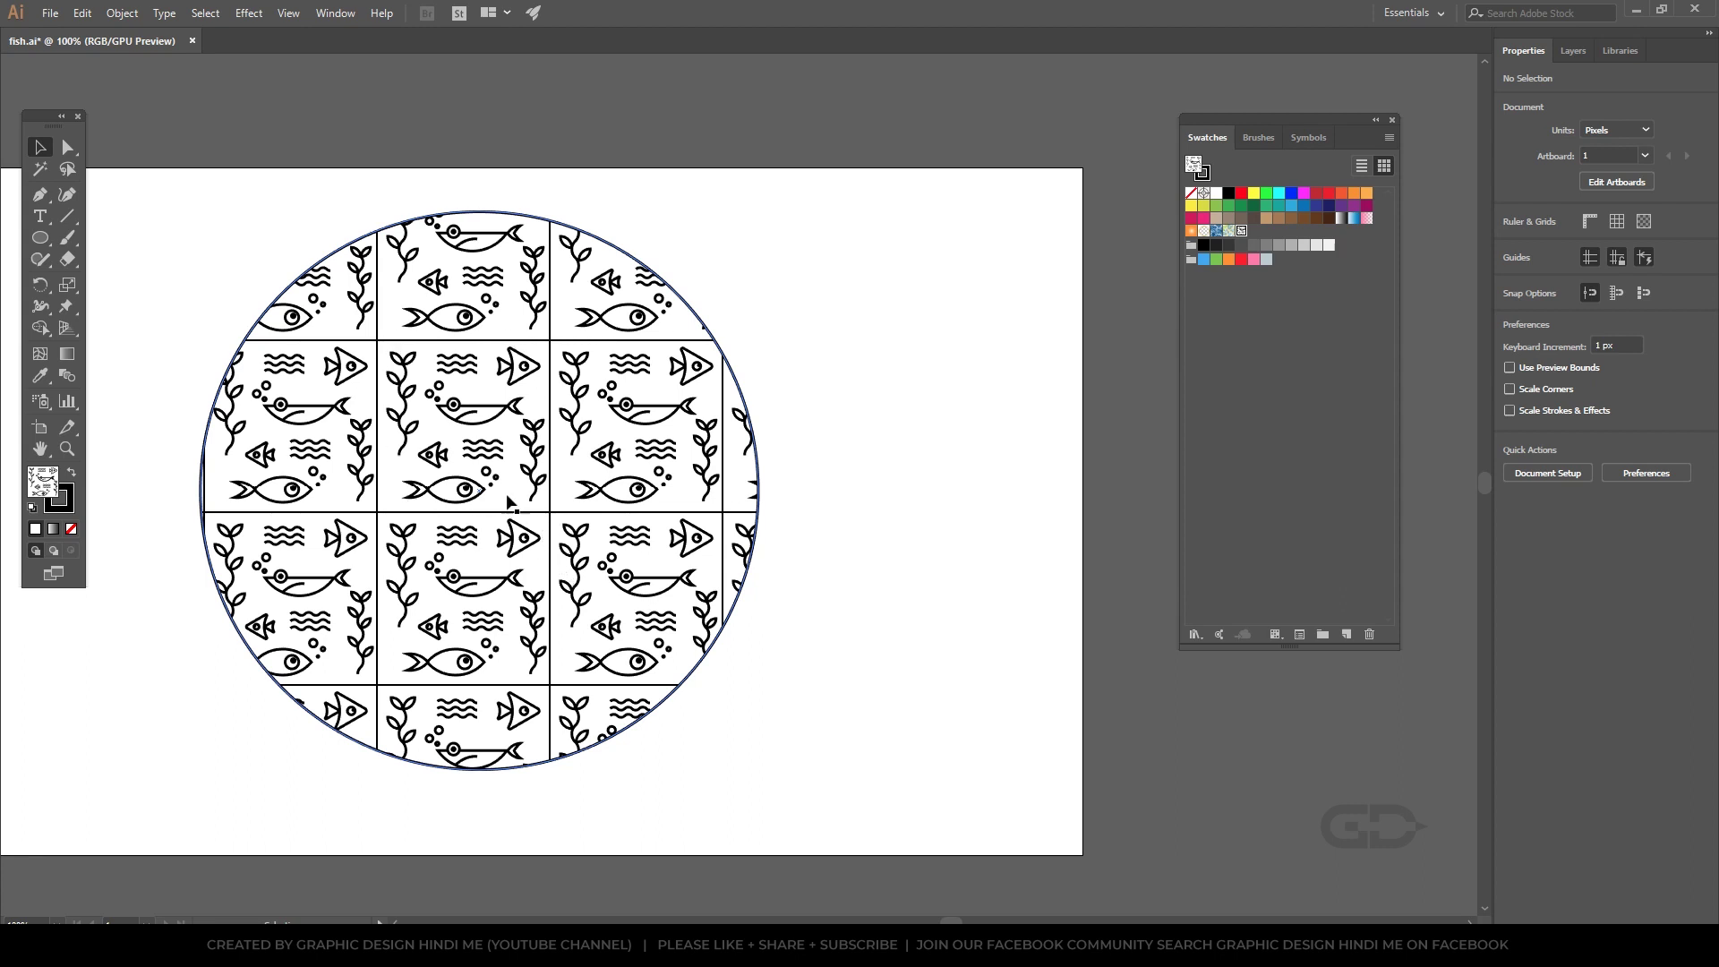
click(497, 521)
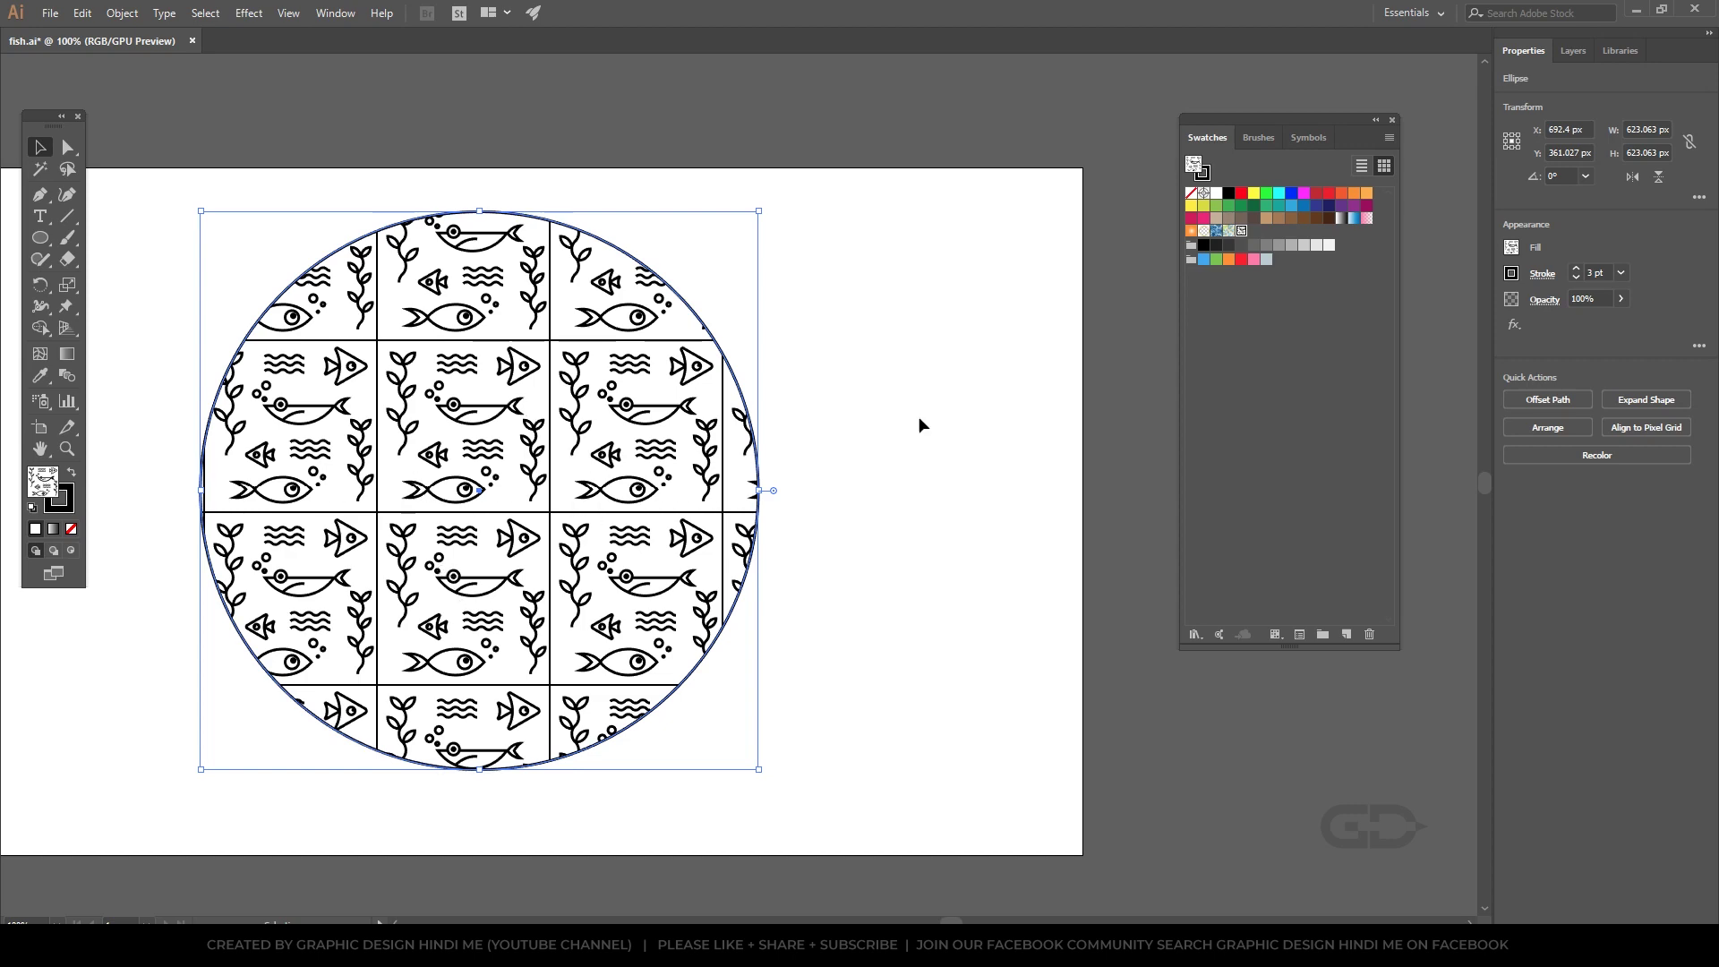
Open the fish pattern swatch in pattern editing mode and select all its tile artwork
double_click(1243, 232)
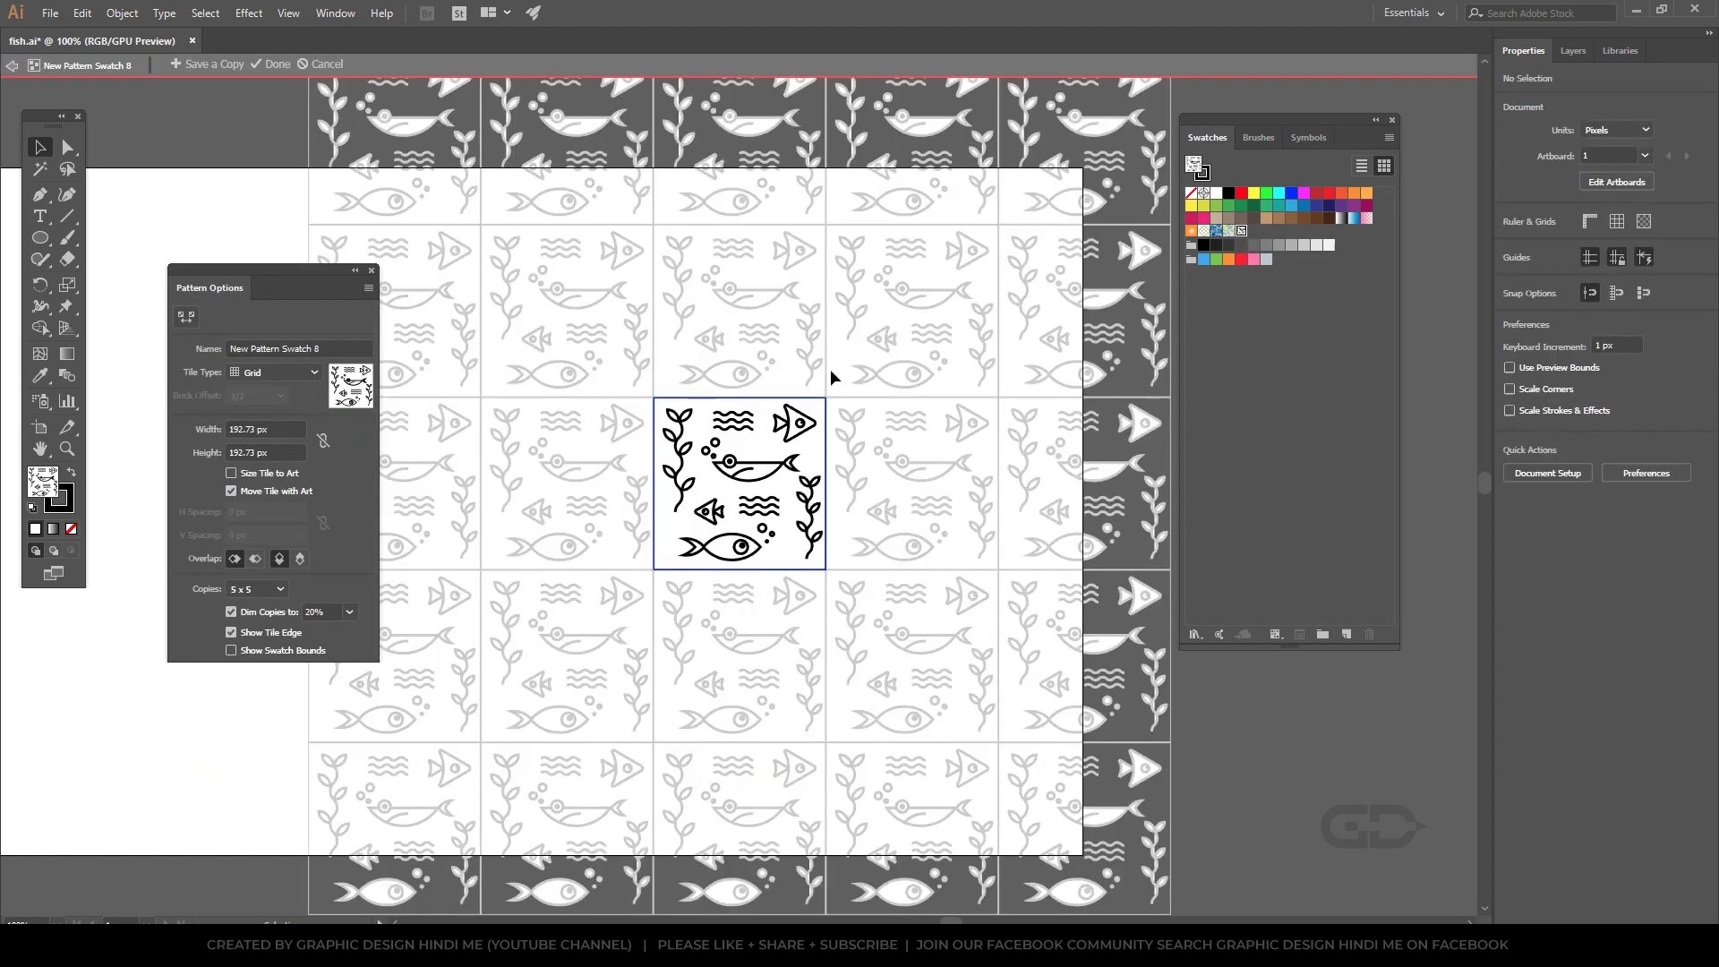
scroll(875, 522, up, 1)
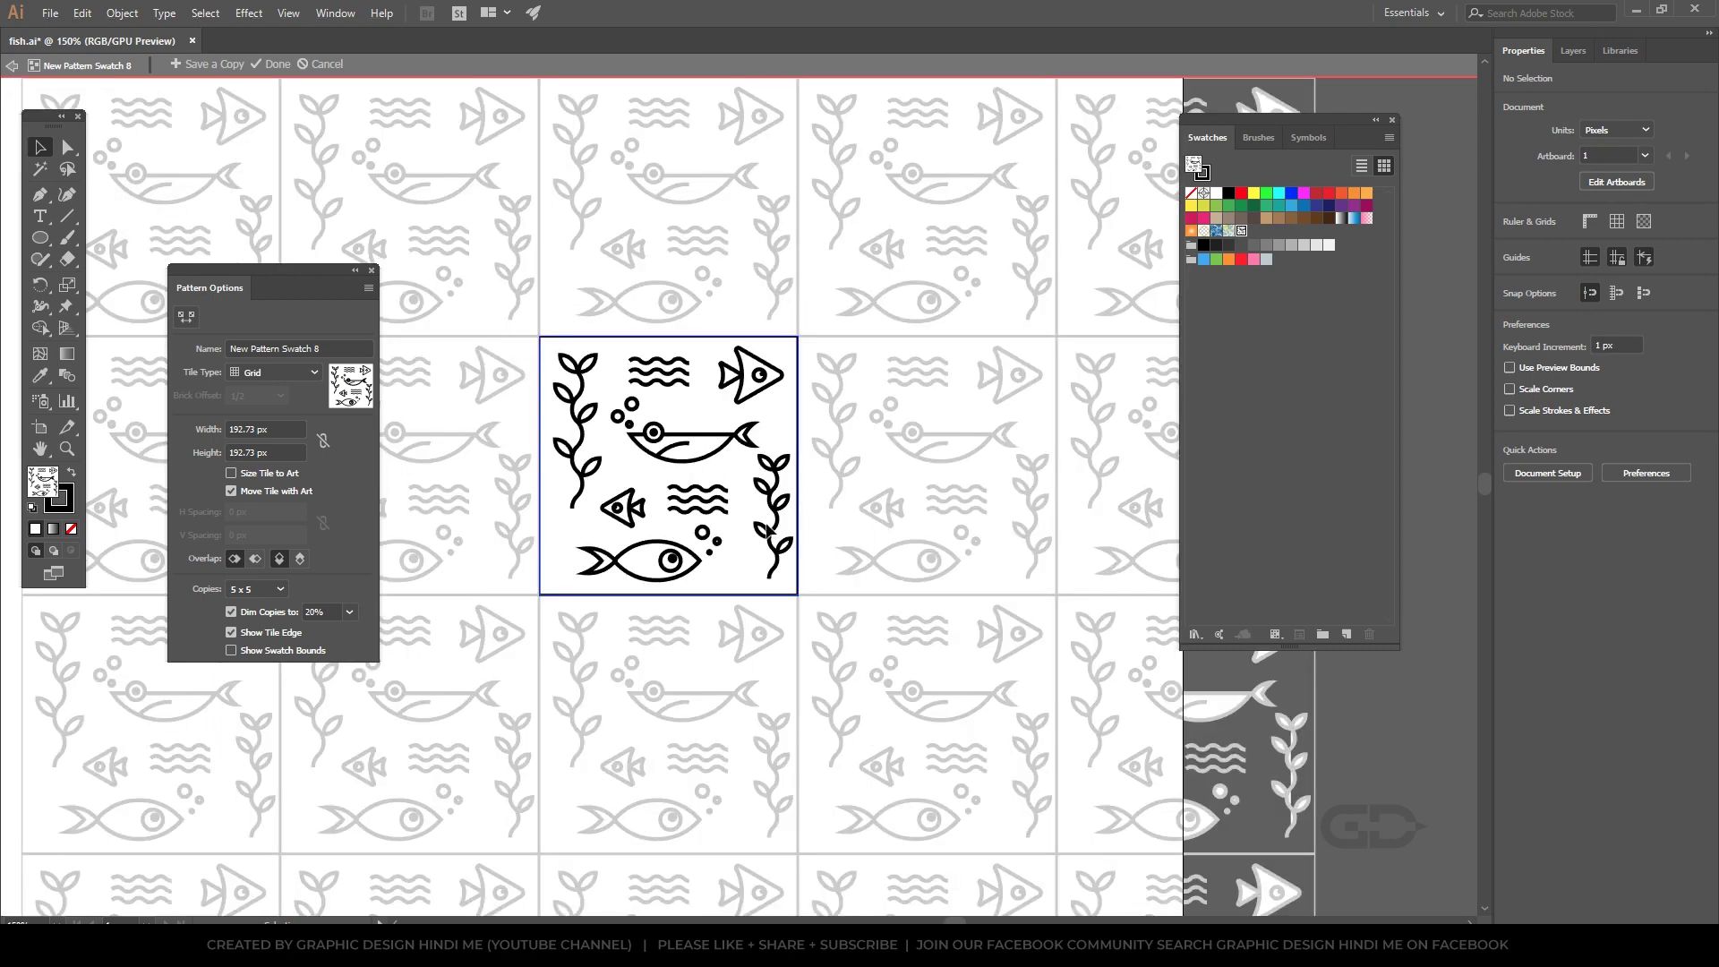
drag(636, 540, 620, 555)
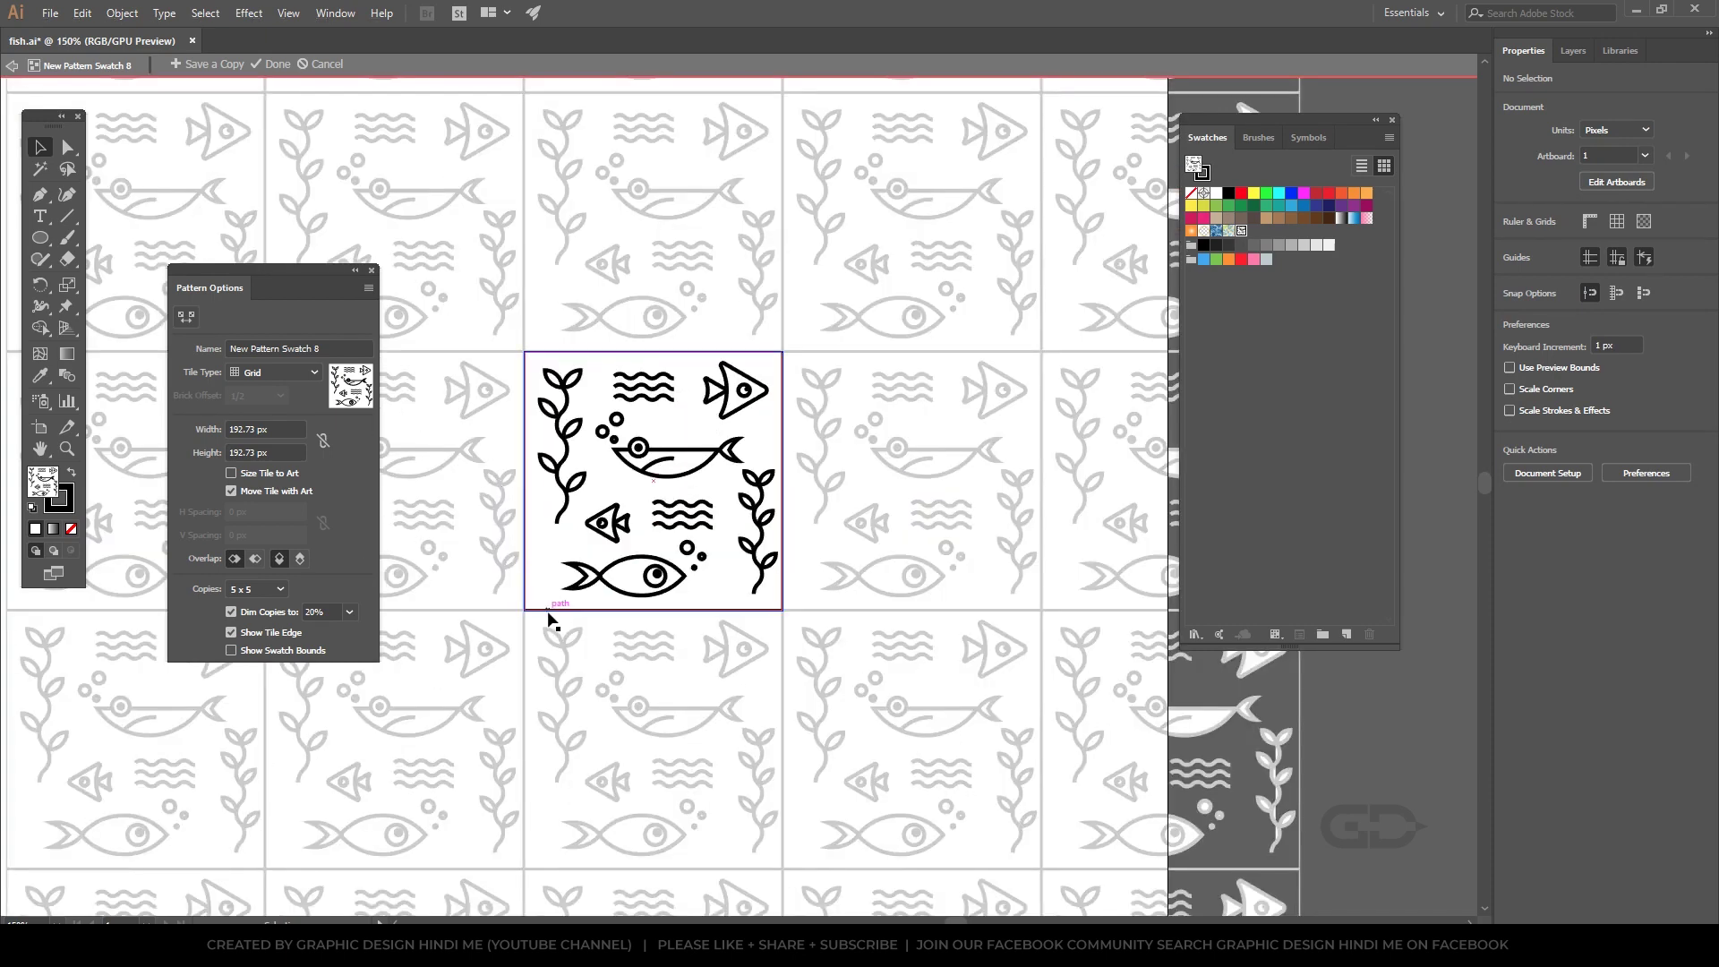
drag(549, 614, 528, 616)
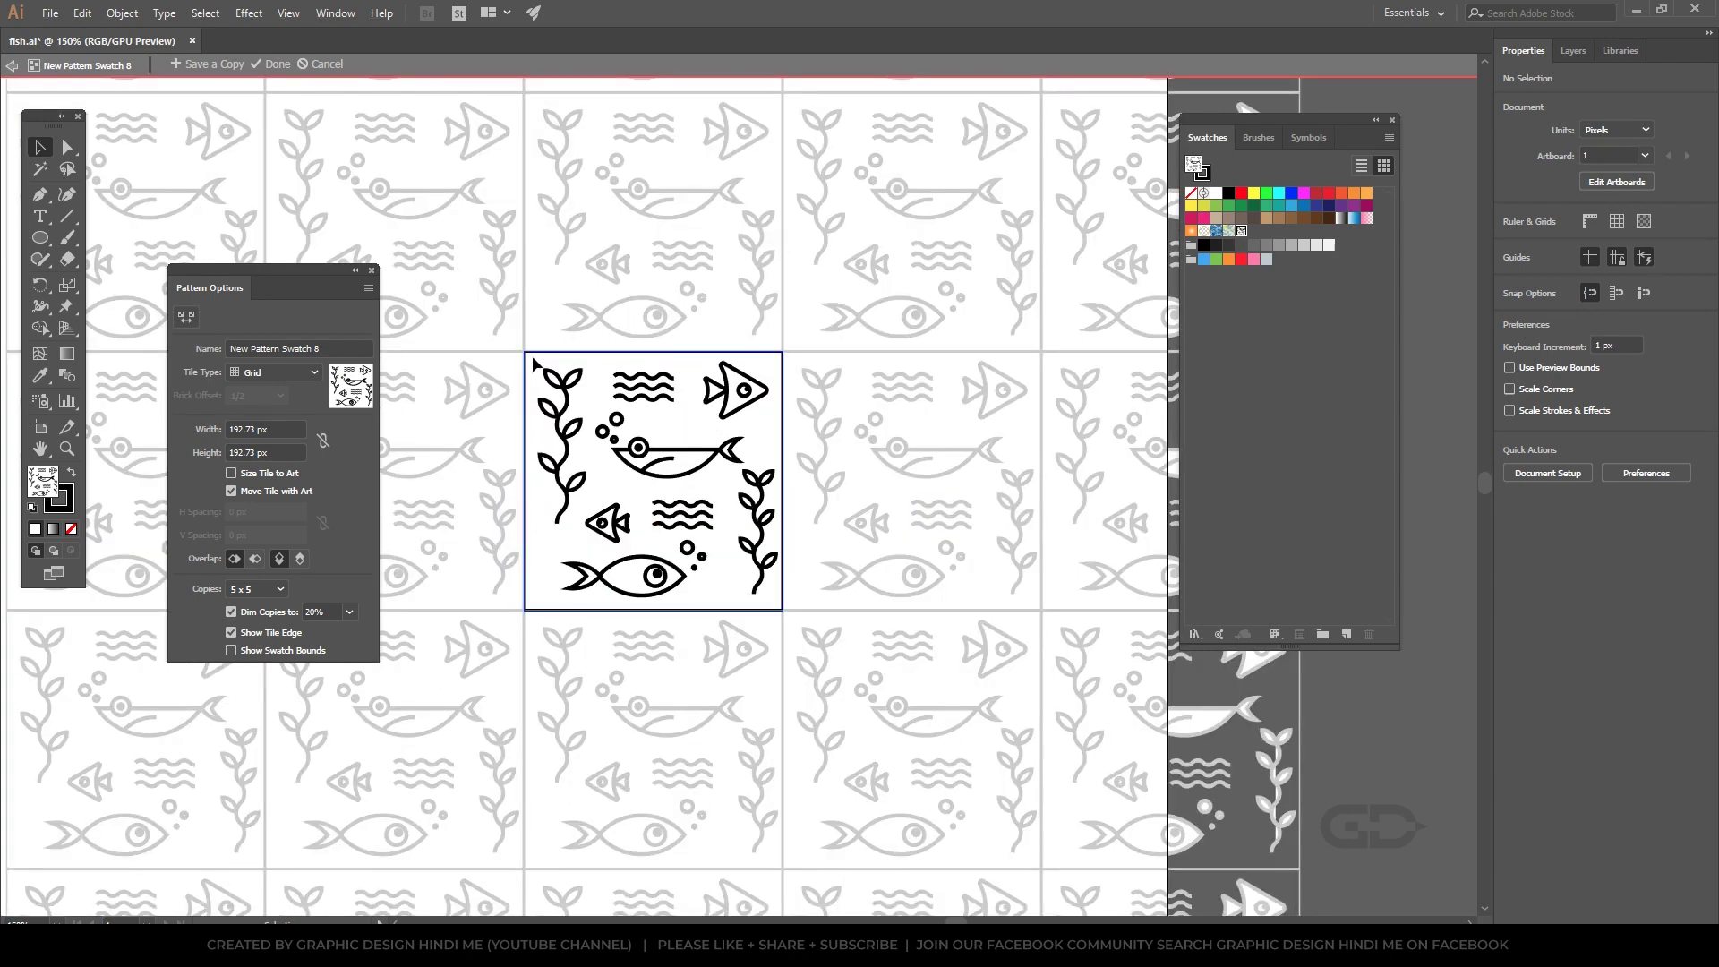
click(749, 645)
key(ctrl+a)
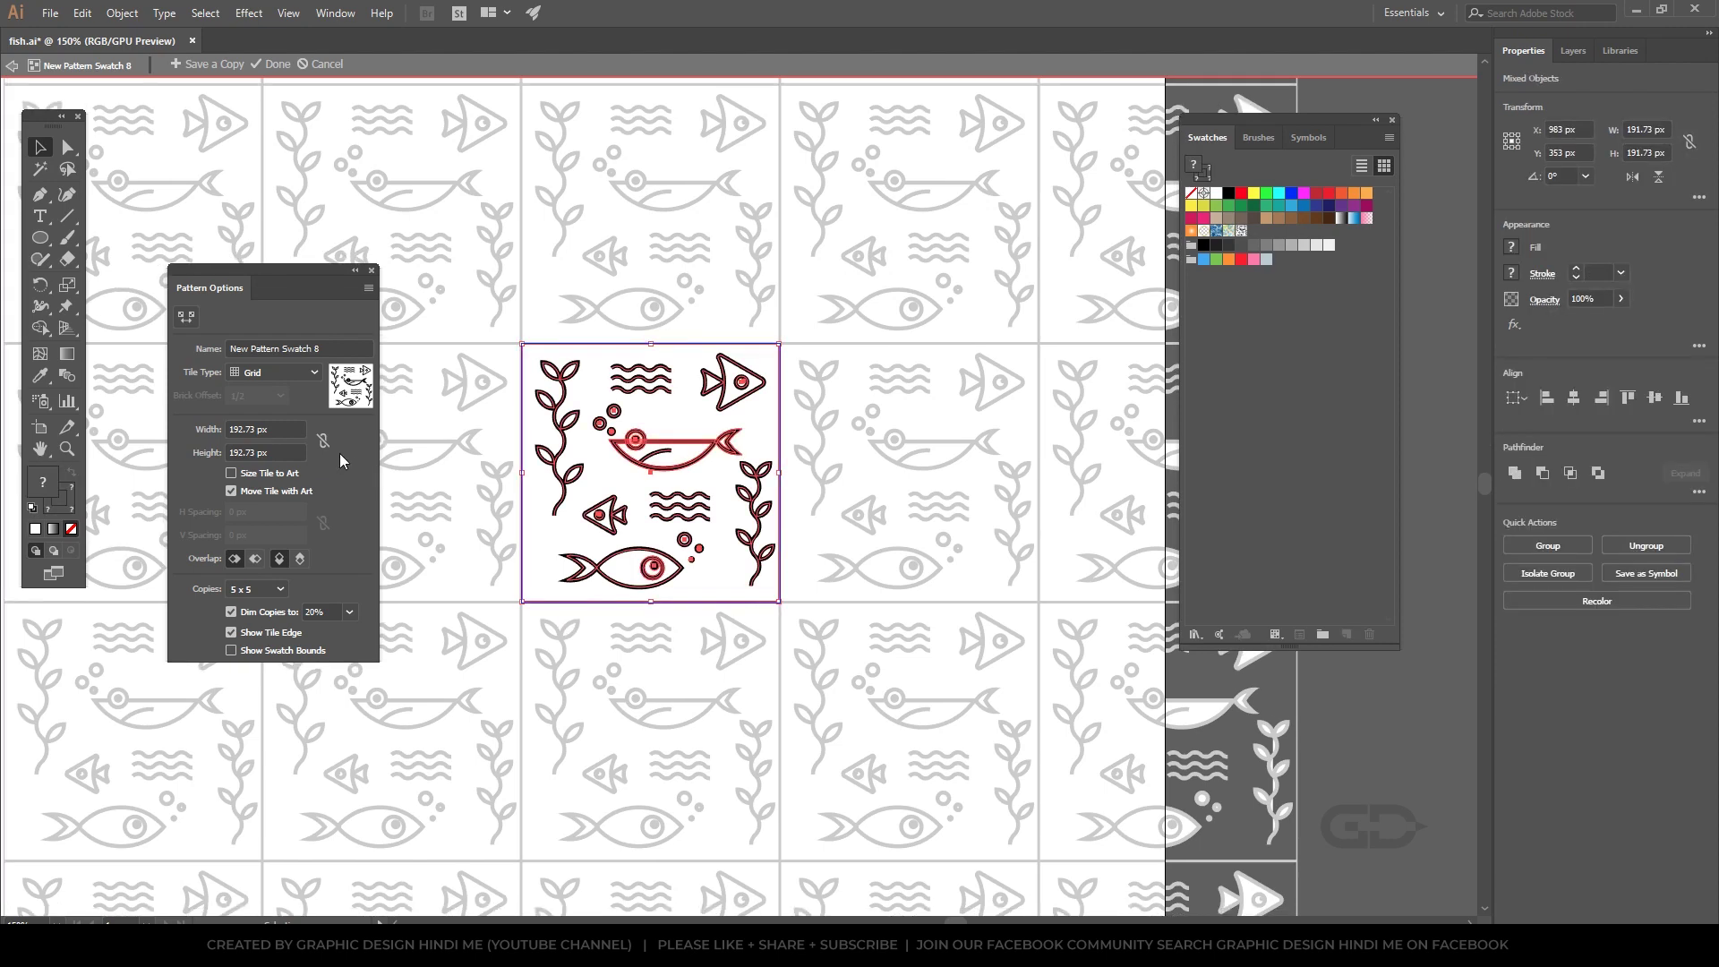
Try Brick by Row, Brick by Column and Hex by Column tile types, settling on Brick by Row
click(296, 376)
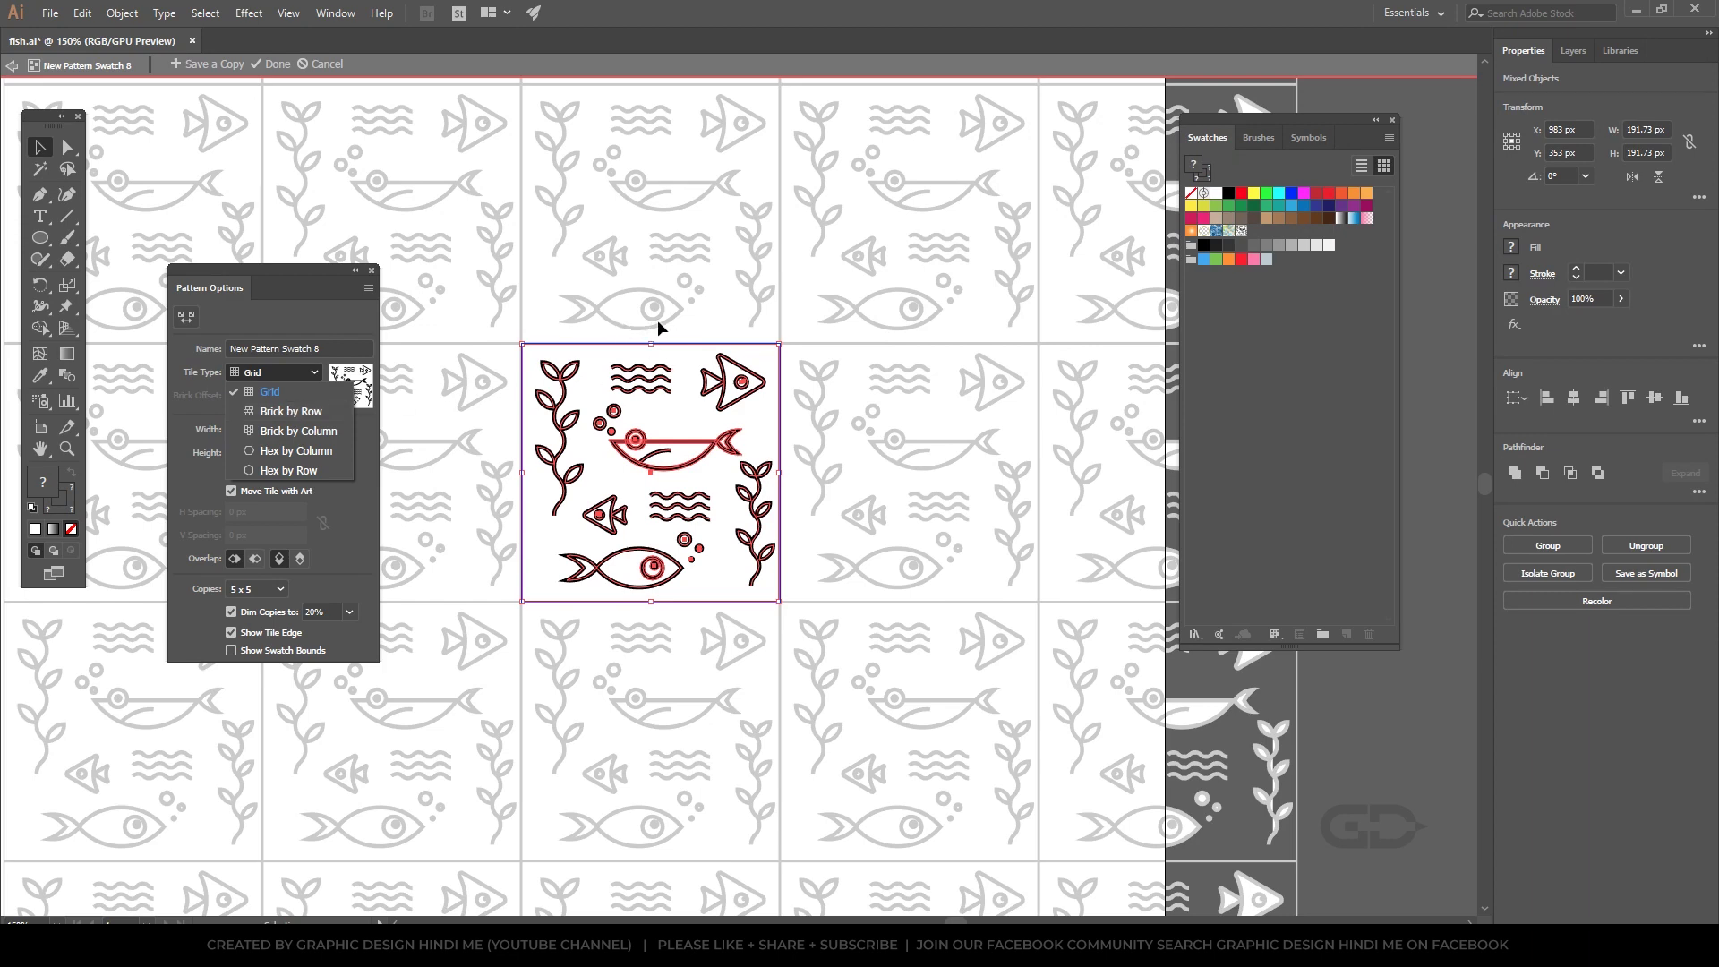
click(282, 414)
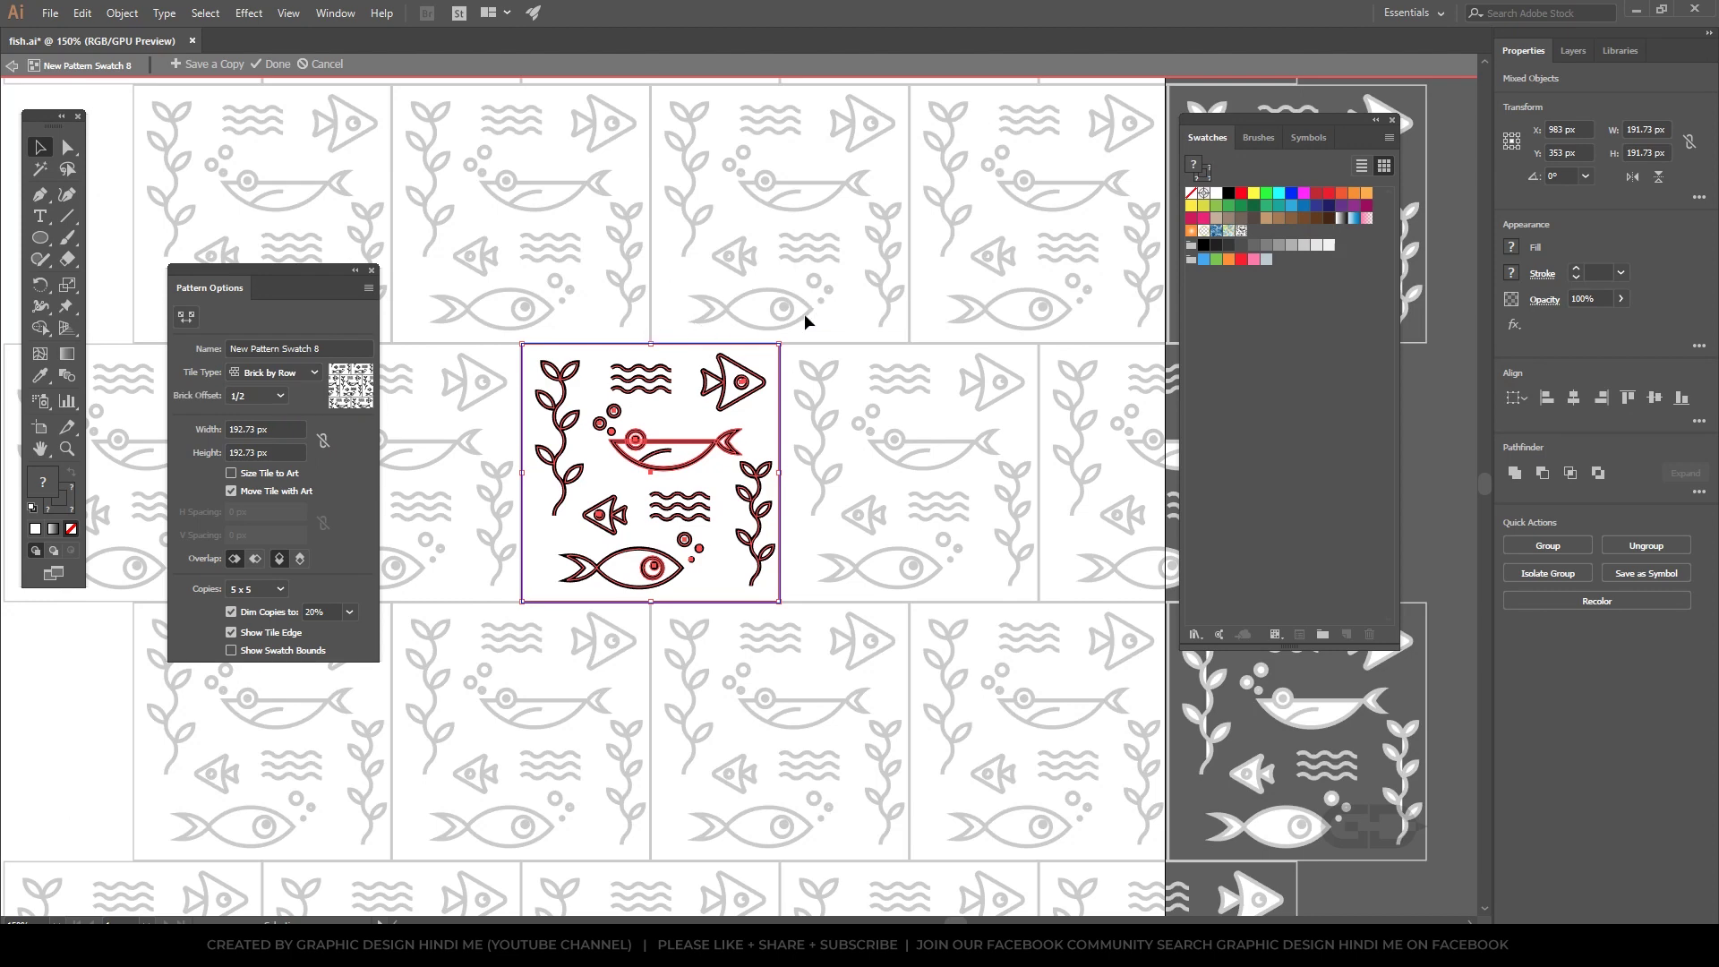
key(ctrl+minus)
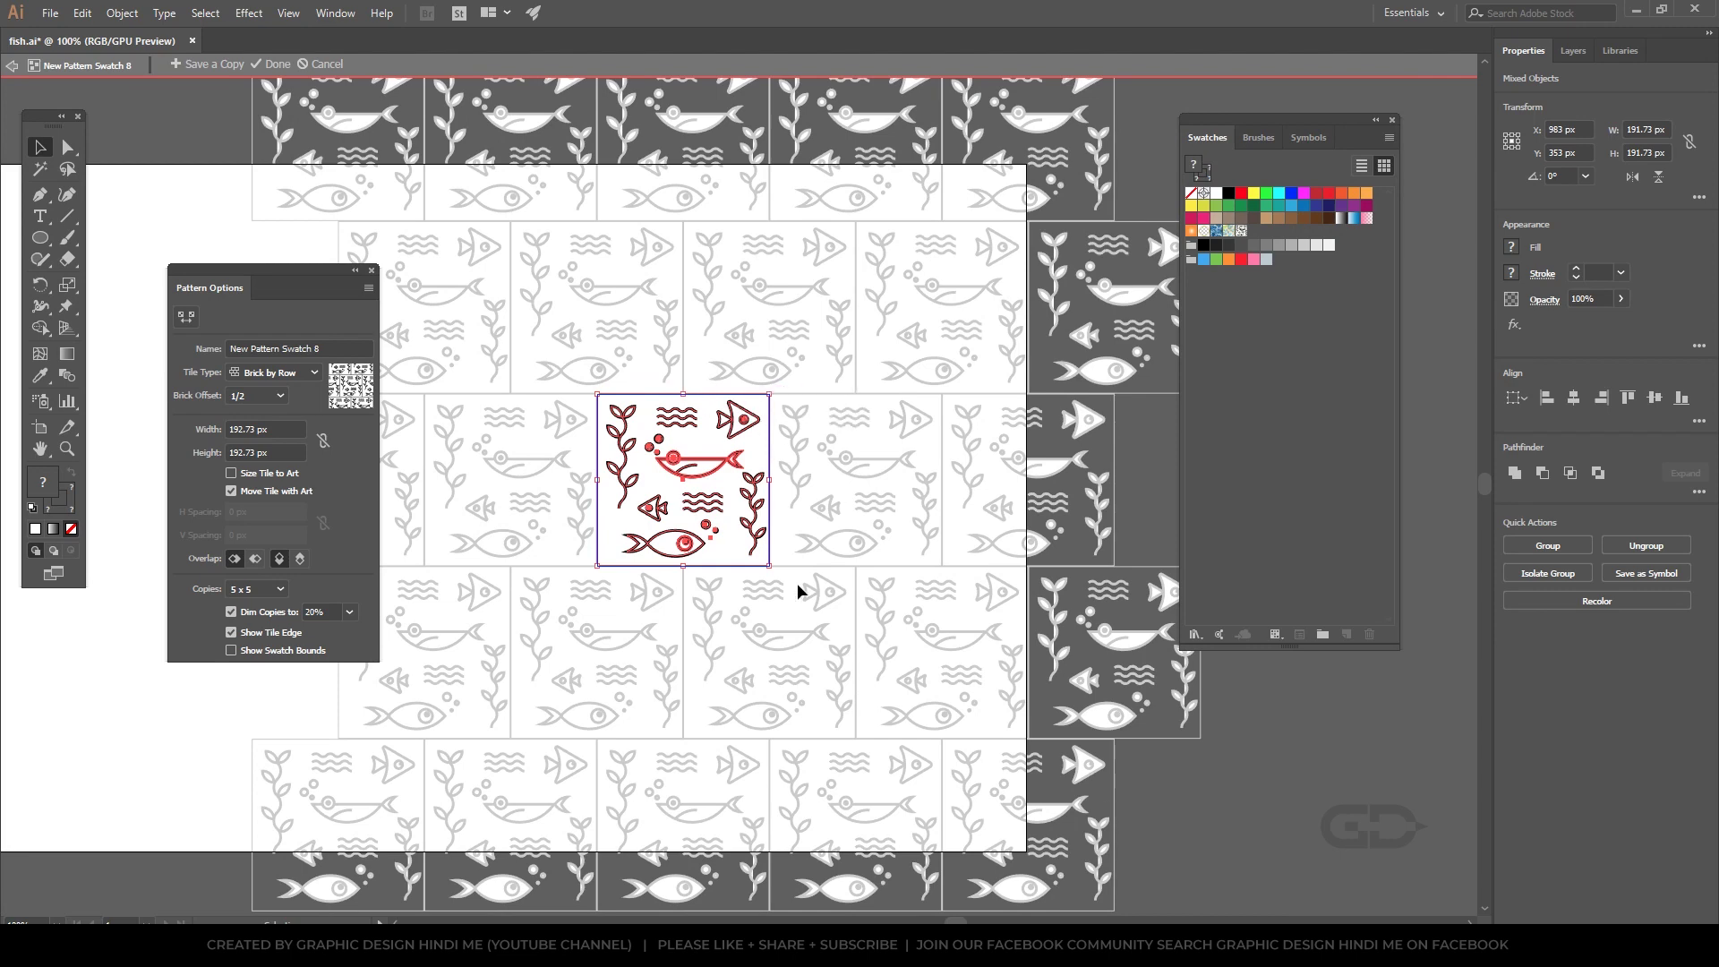
click(288, 374)
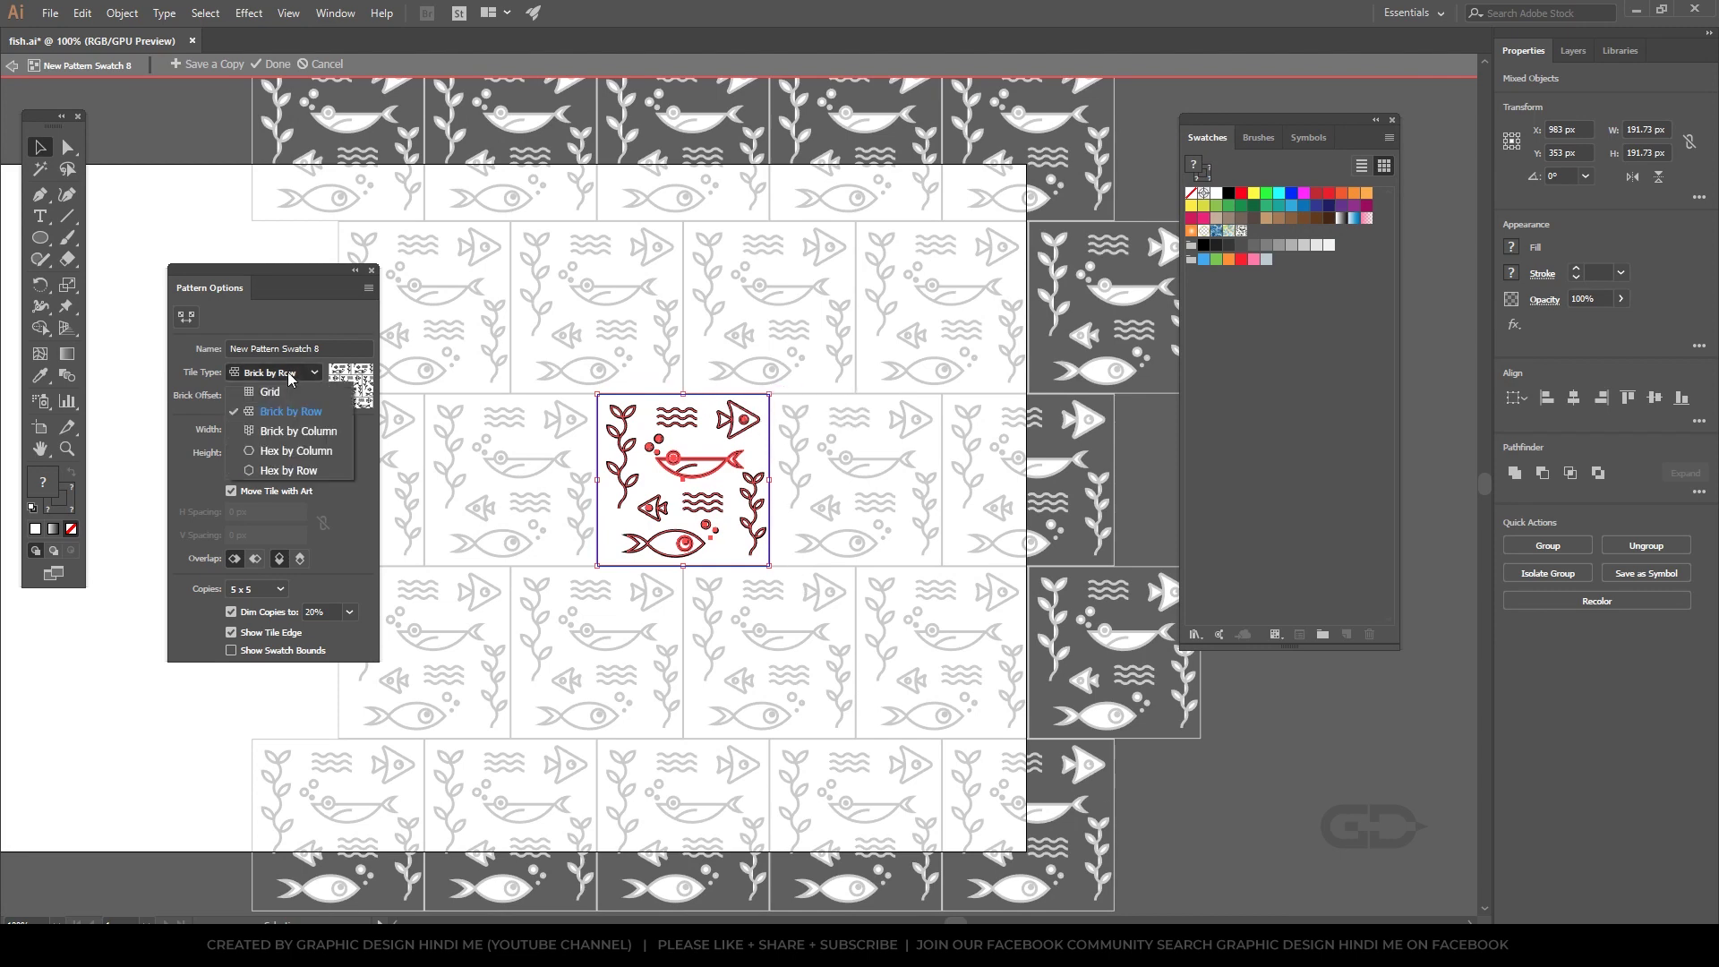
click(295, 430)
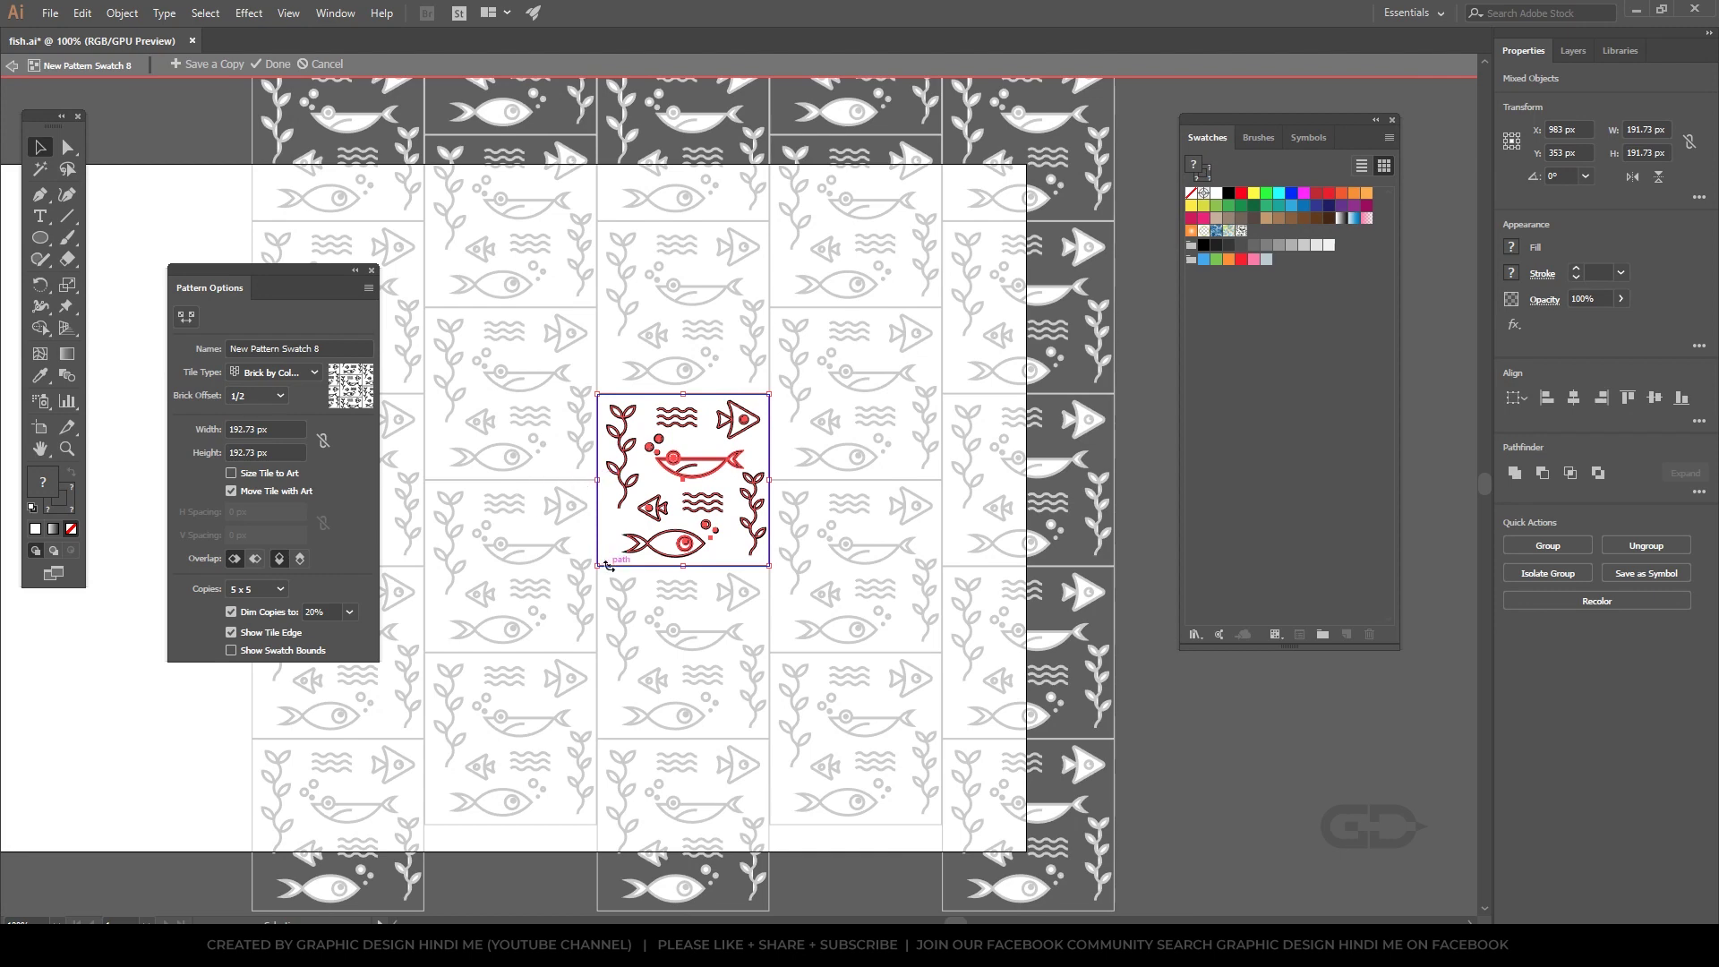
click(291, 374)
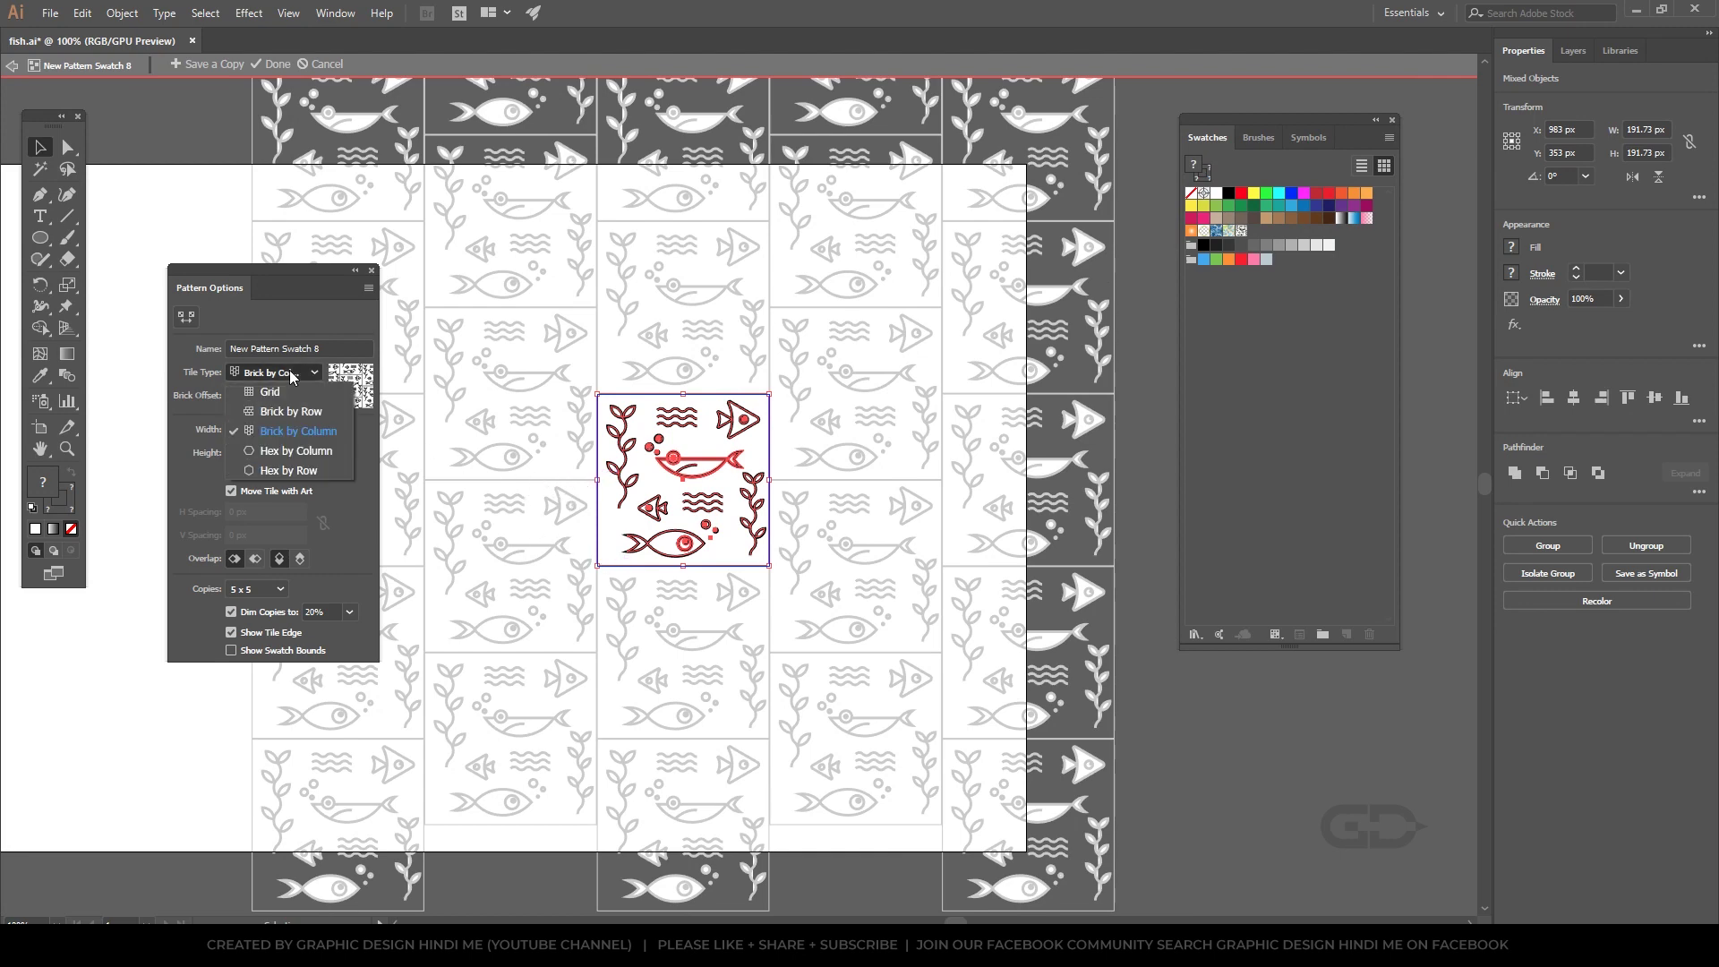
click(294, 451)
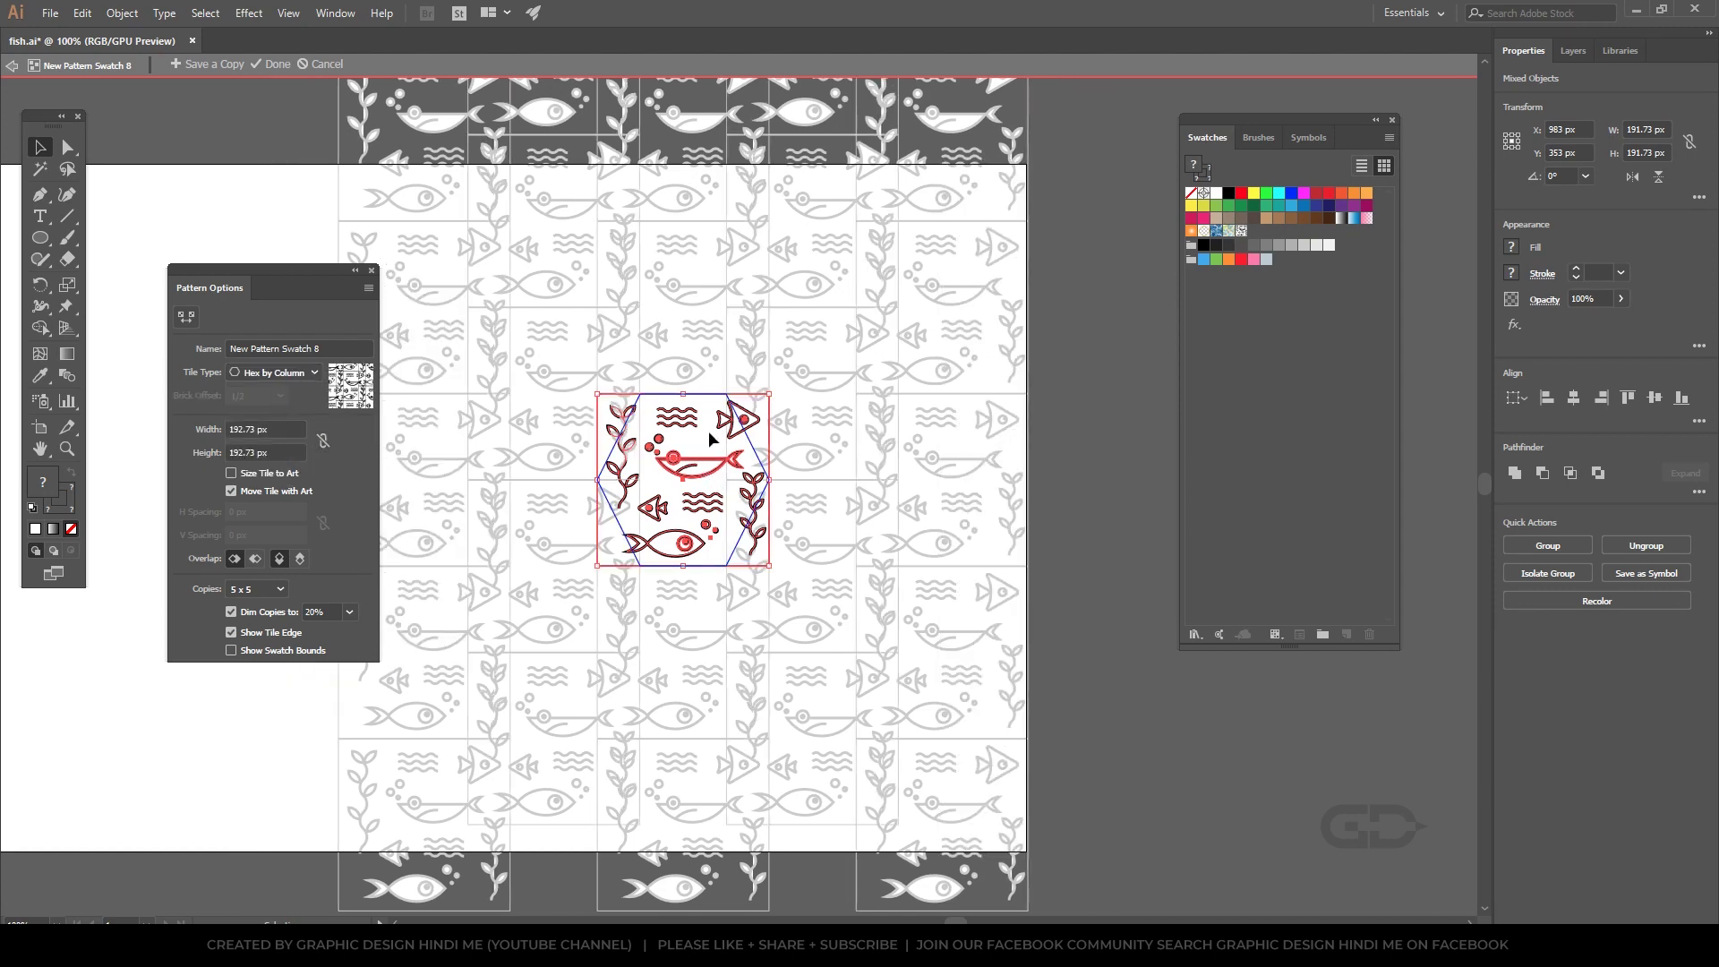
click(270, 372)
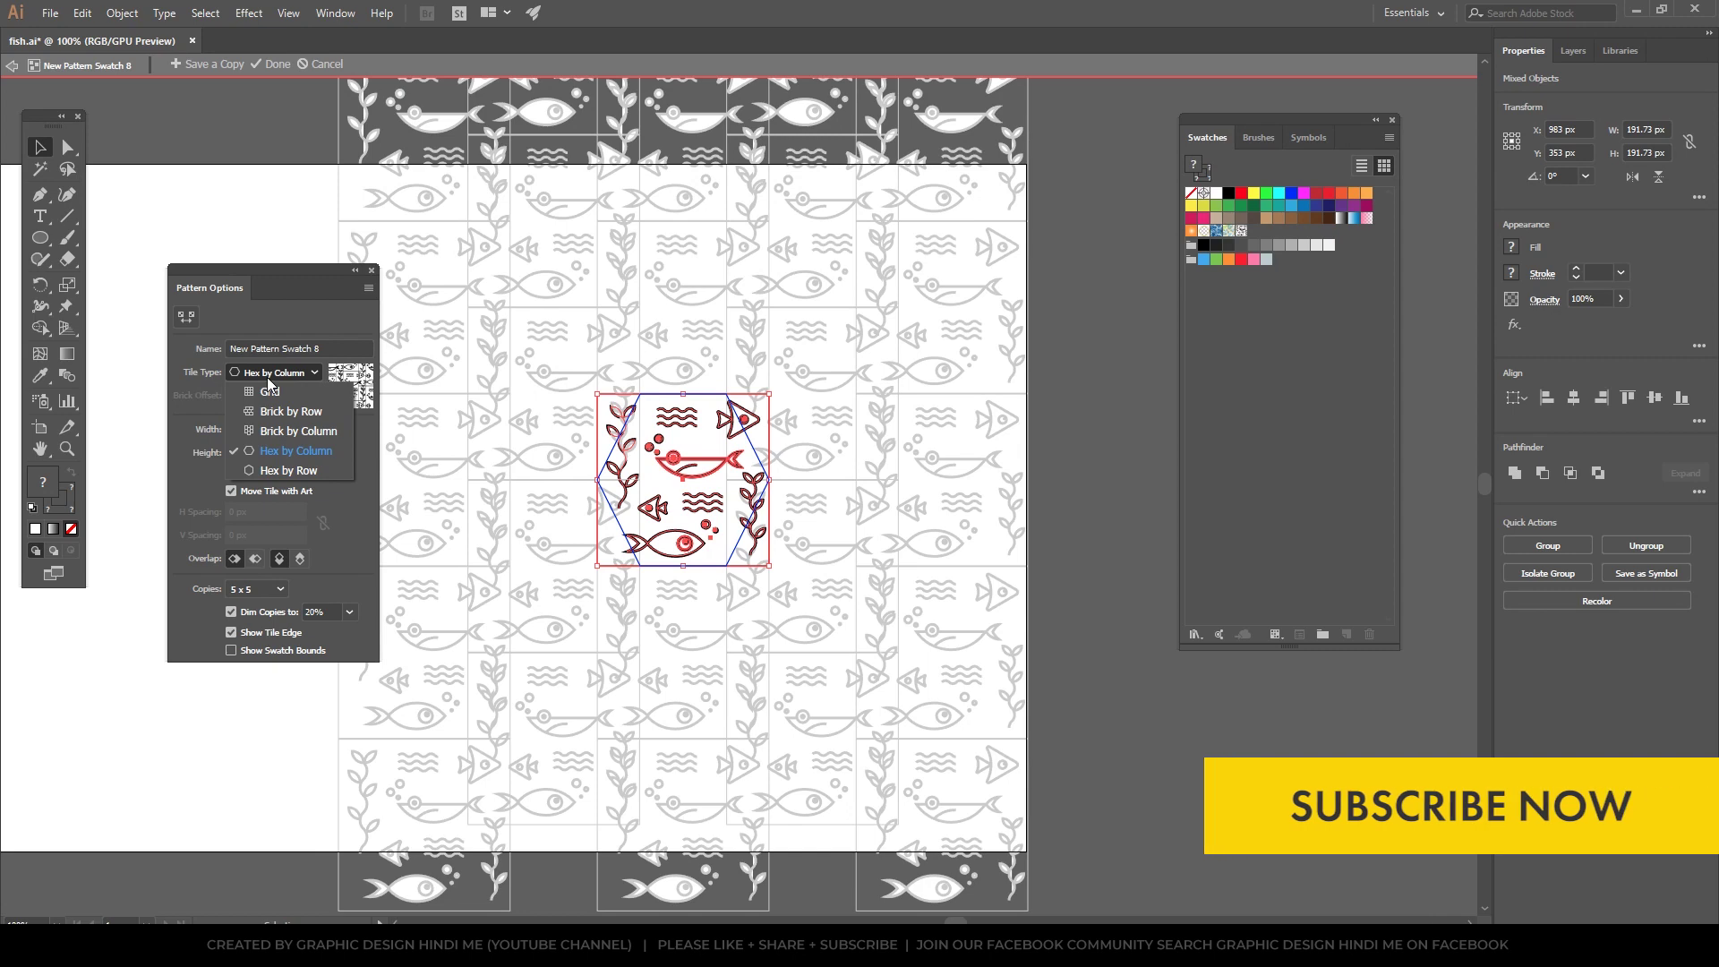
click(283, 414)
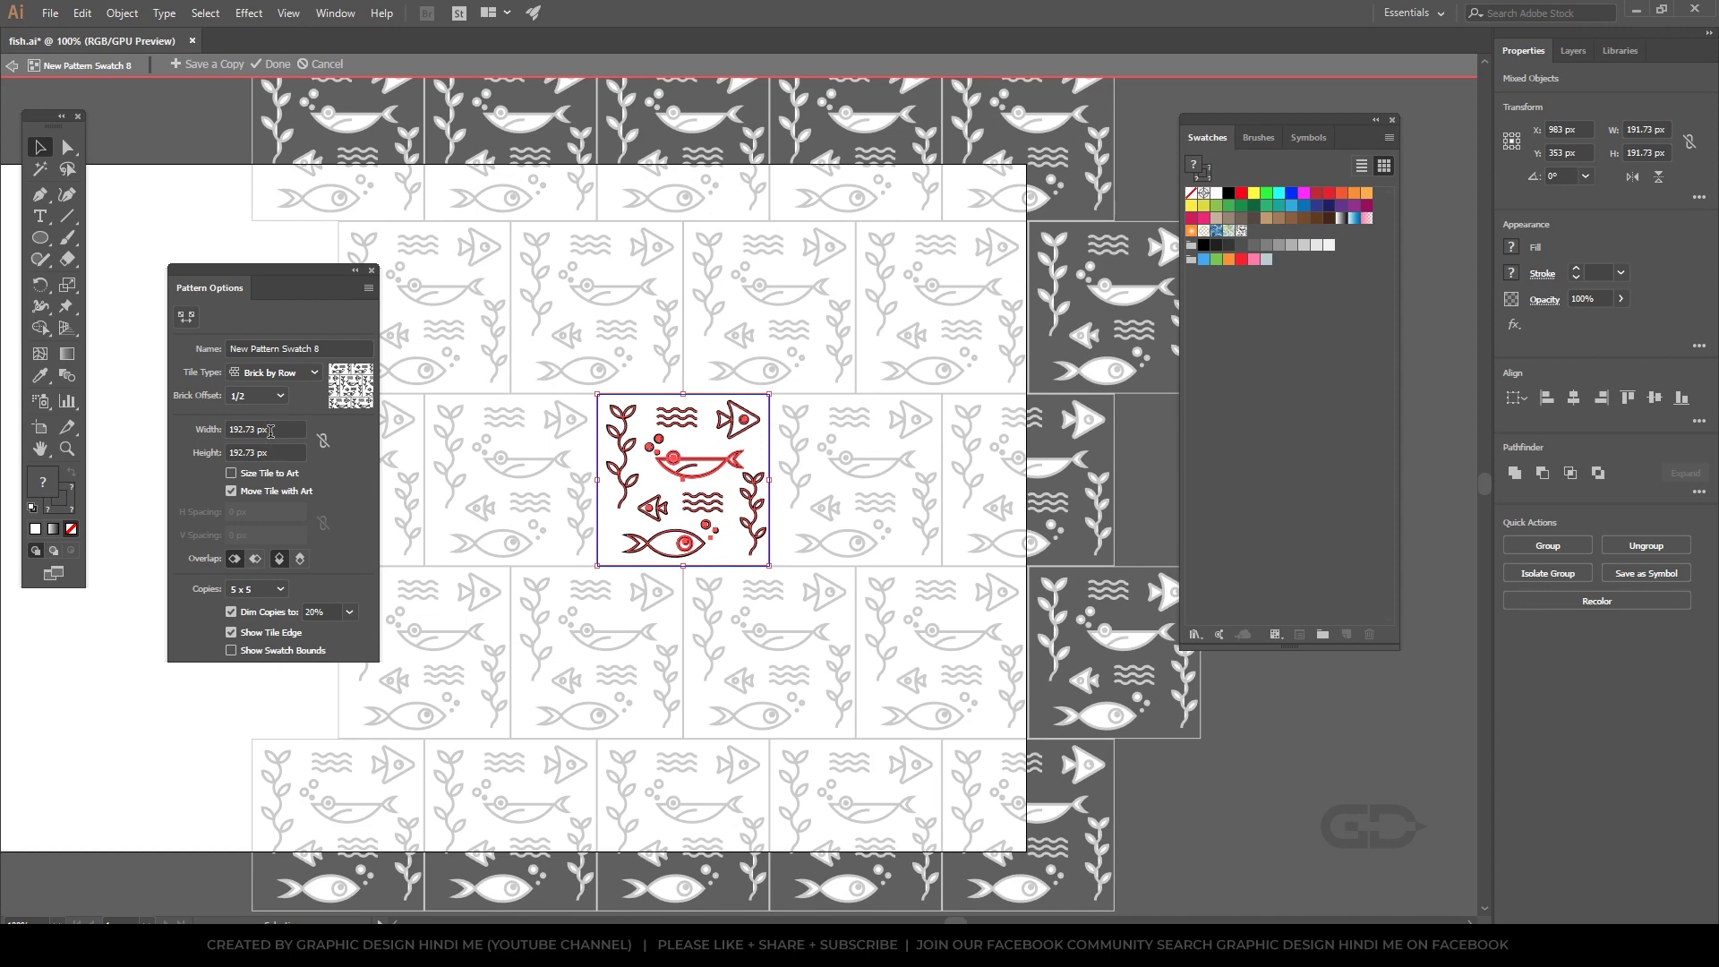
scroll(664, 449, up, 1)
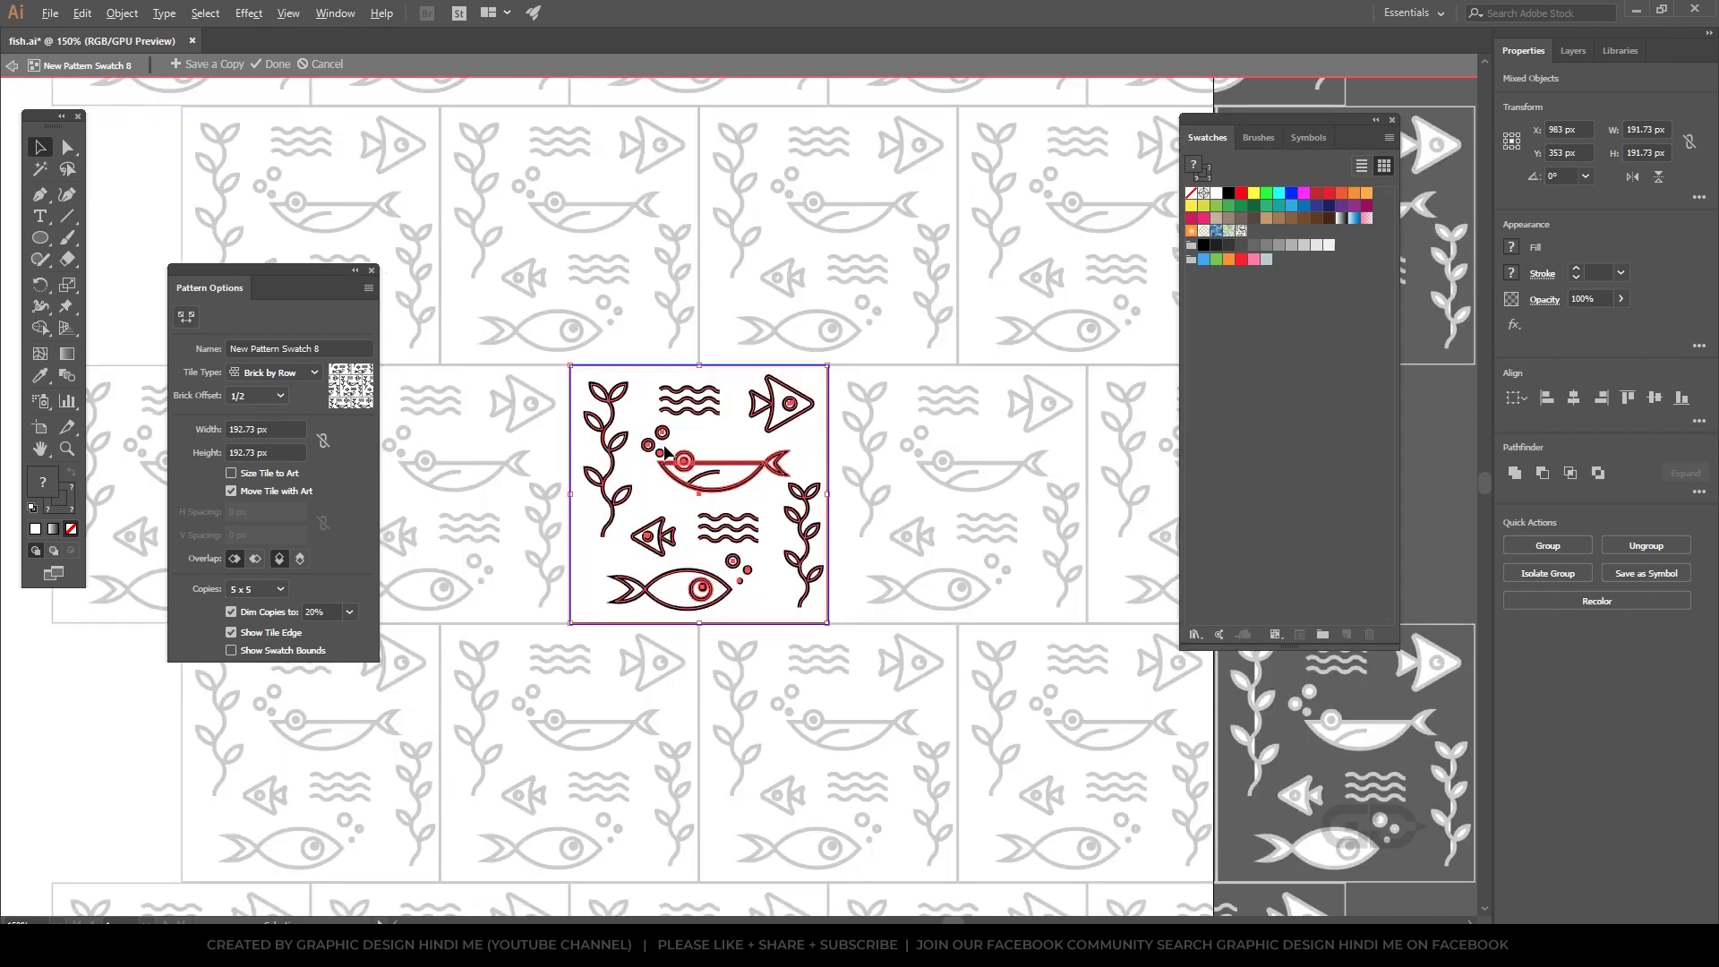
click(279, 429)
scroll(279, 433, up, 3)
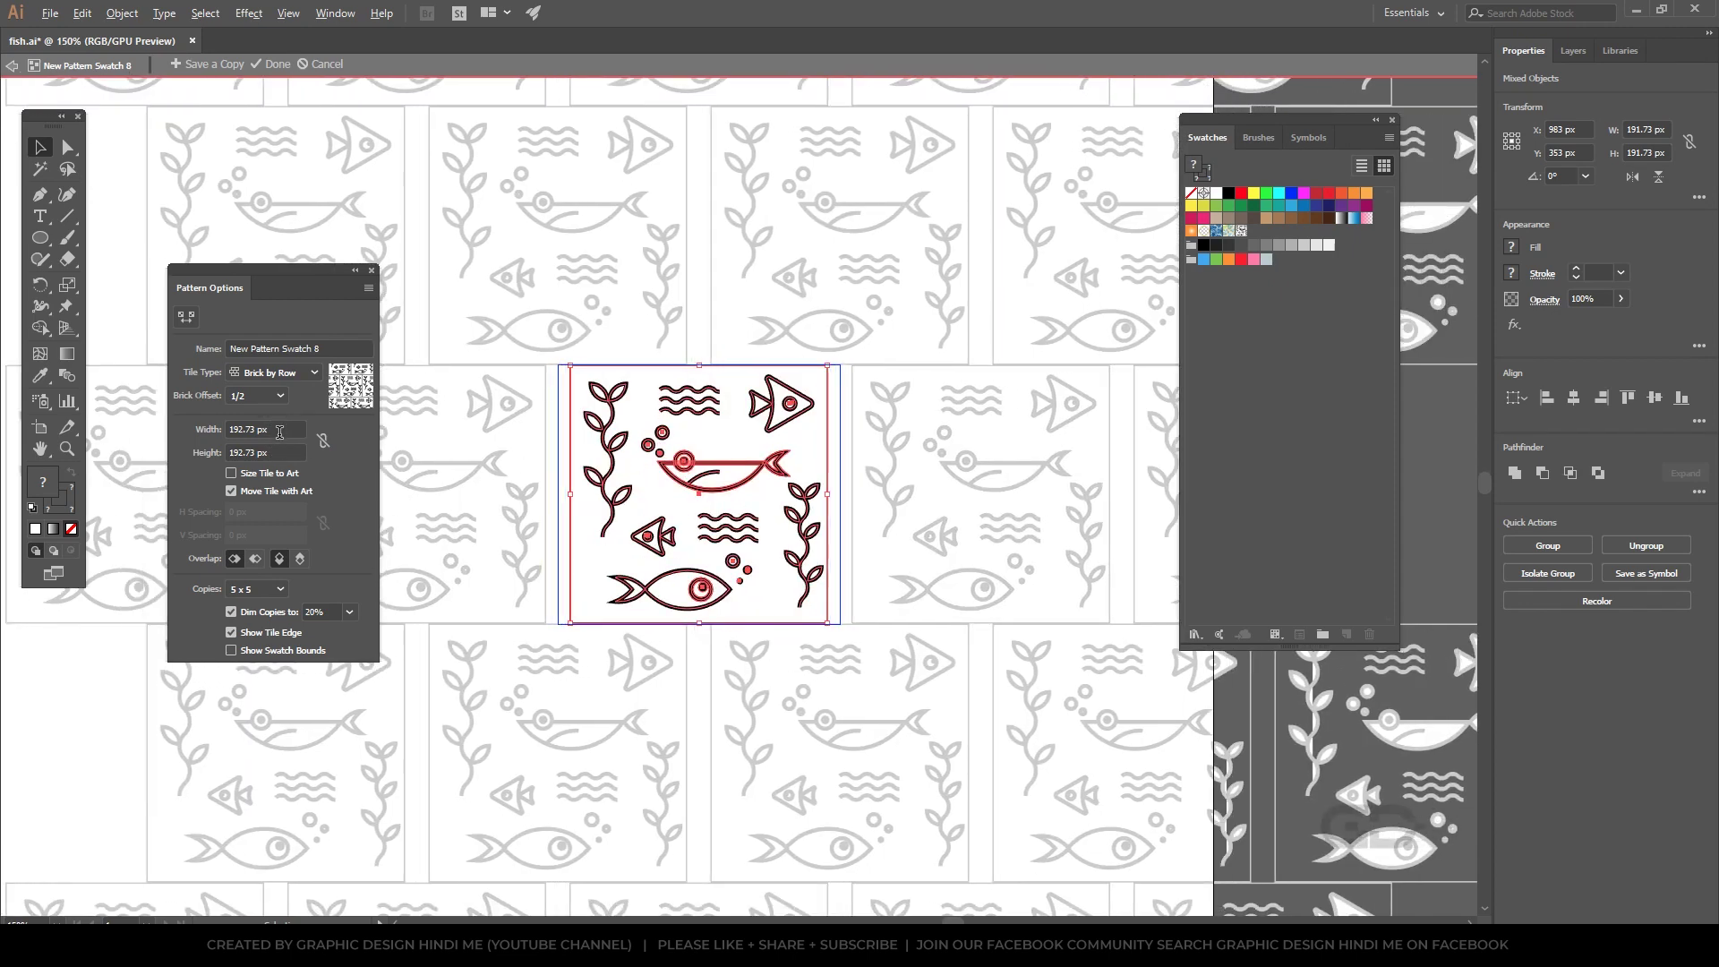
Adjust tile Width and Height, then enable Size Tile to Art for 0 px spacing
scroll(279, 433, up, 2)
scroll(281, 437, up, 2)
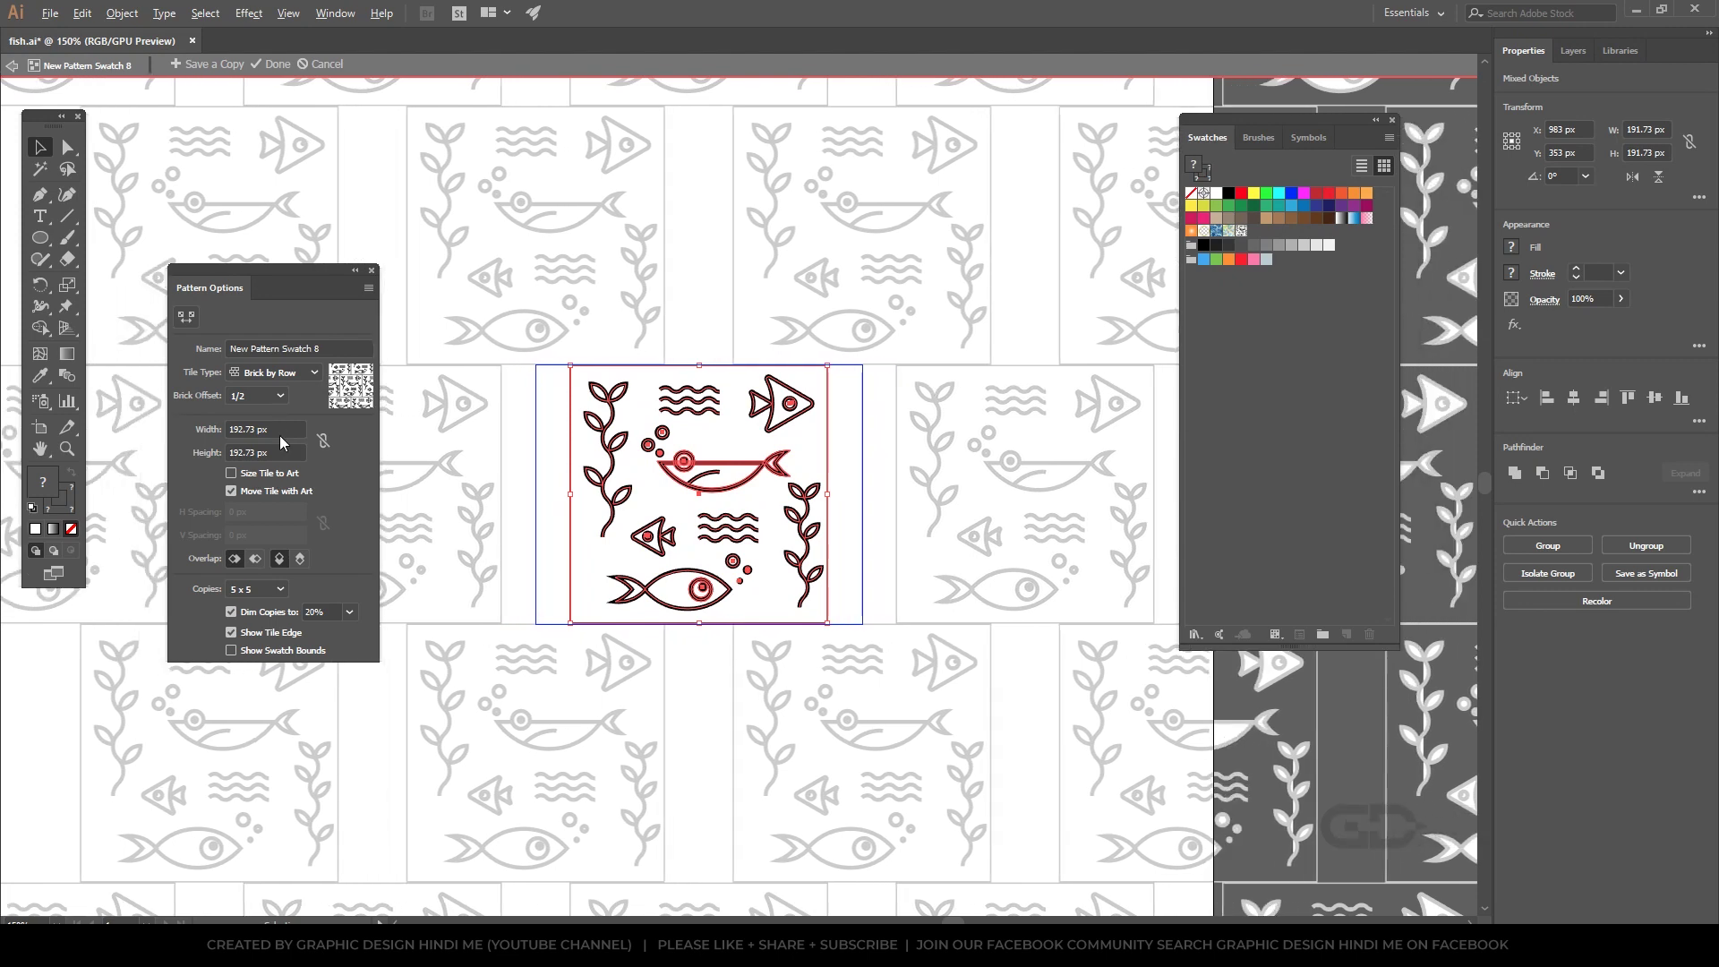
scroll(283, 443, up, 2)
text(249)
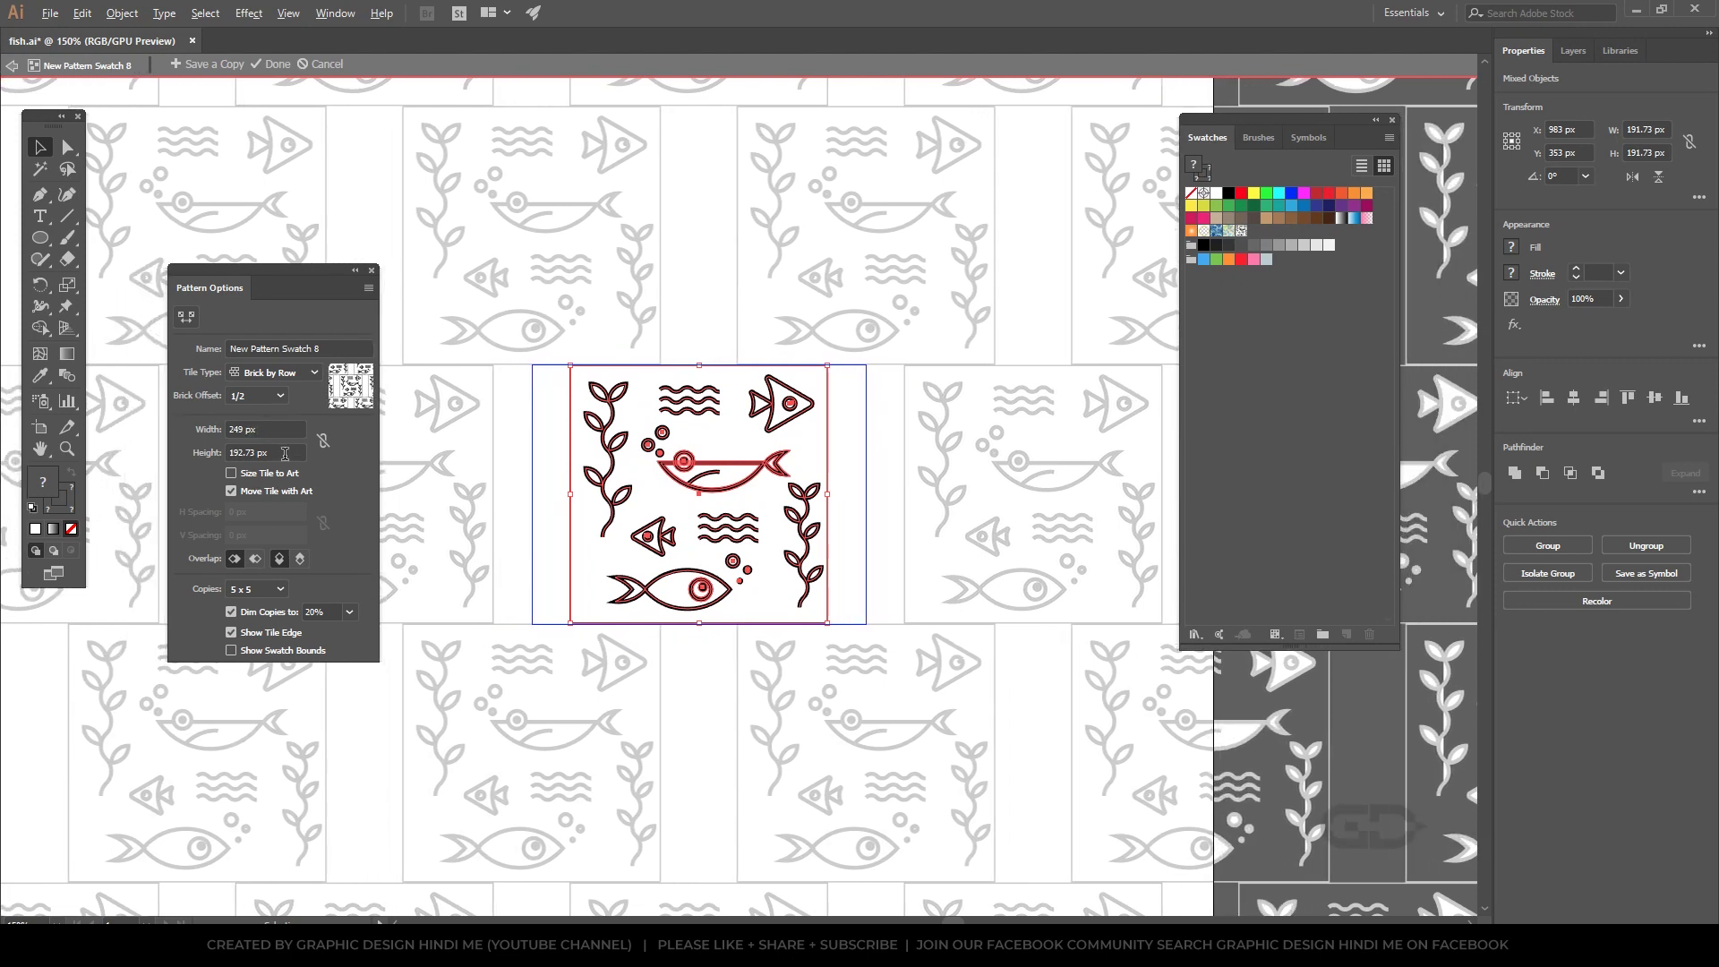
scroll(285, 454, up, 3)
scroll(285, 454, up, 2)
text(224)
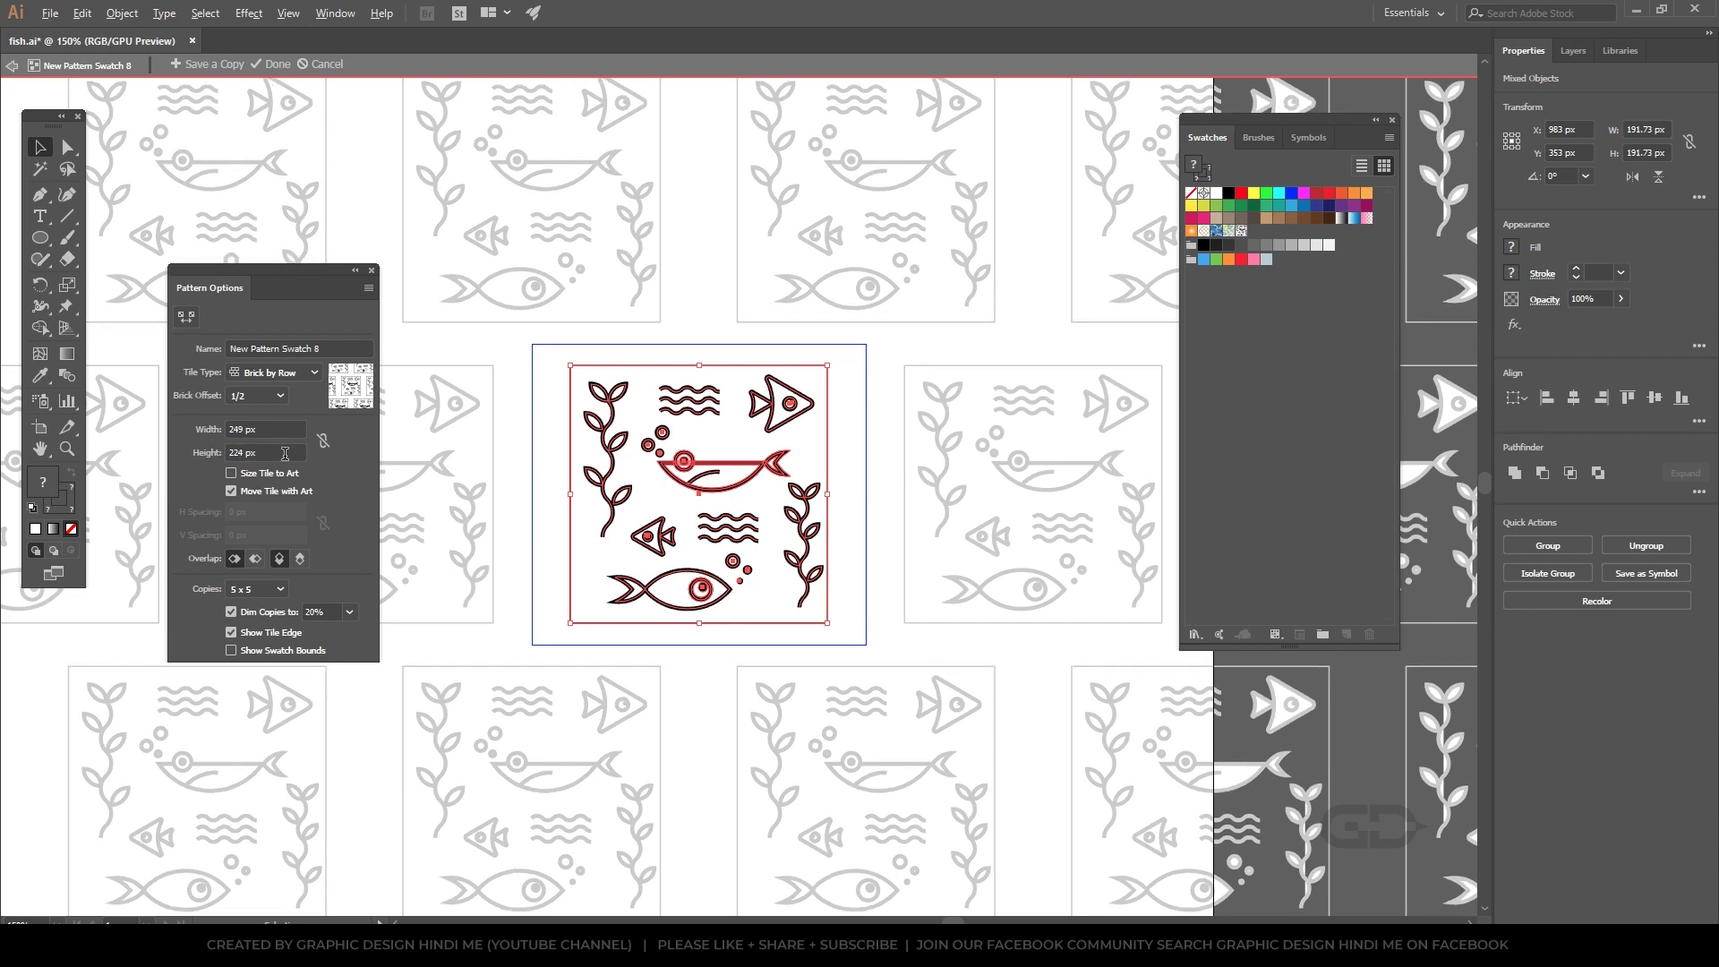
scroll(285, 454, down, 2)
scroll(285, 454, down, 2)
scroll(285, 454, down, 2)
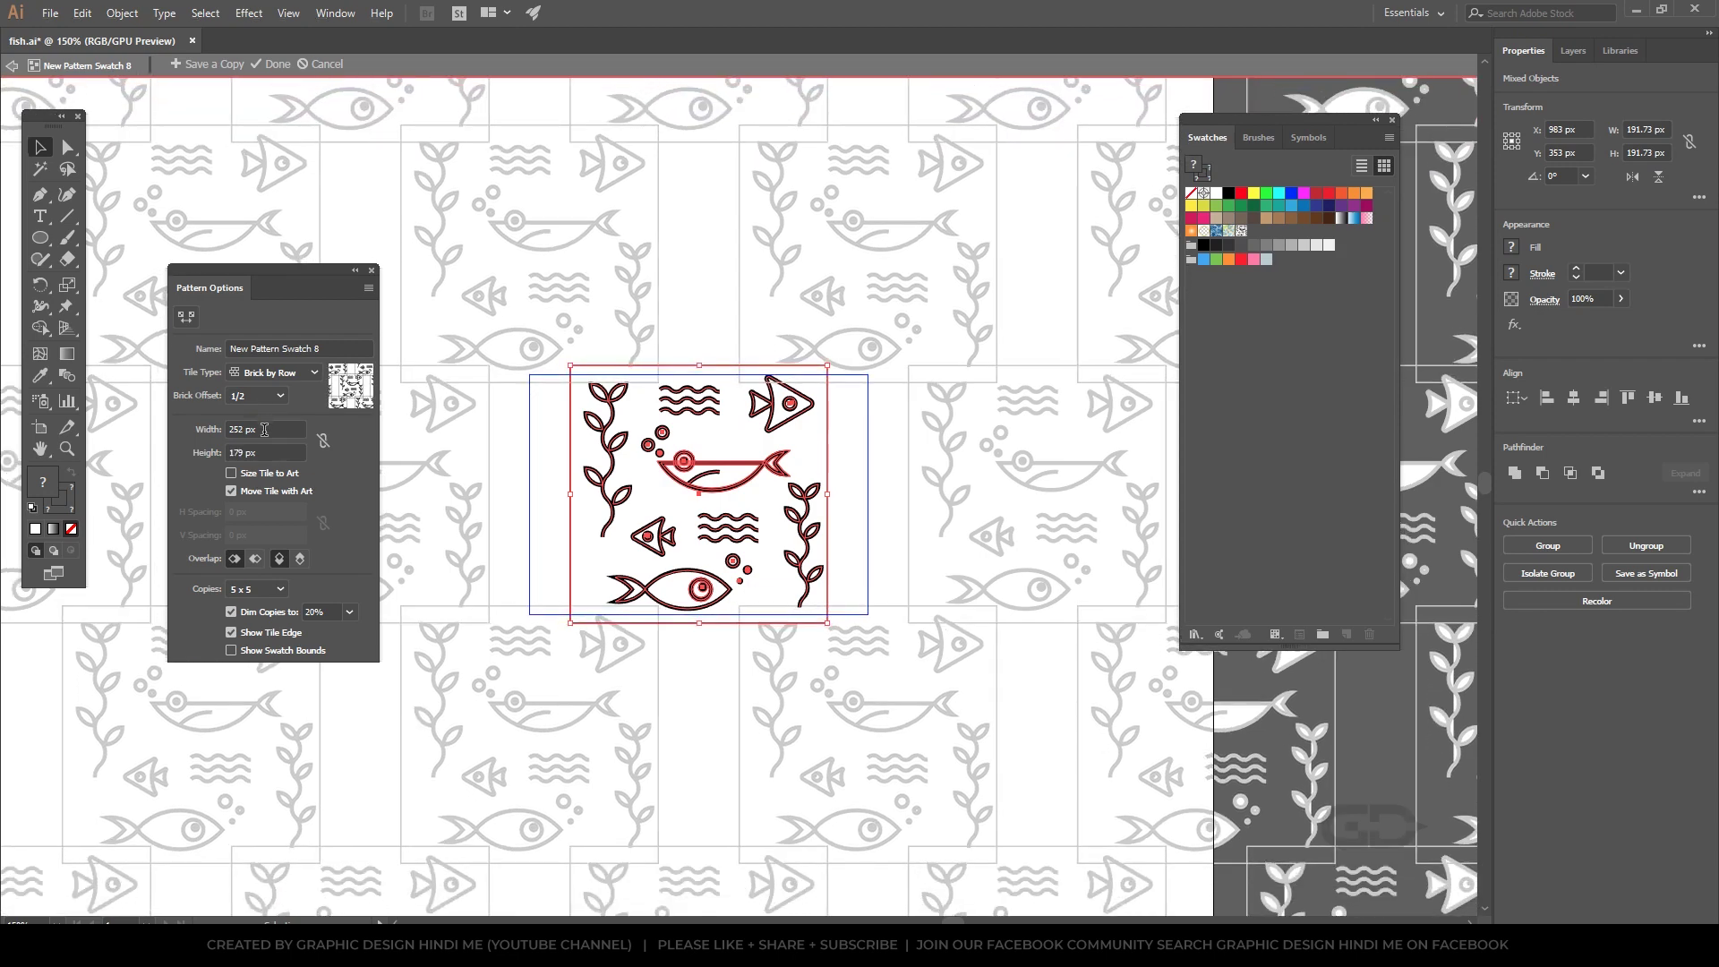
click(231, 474)
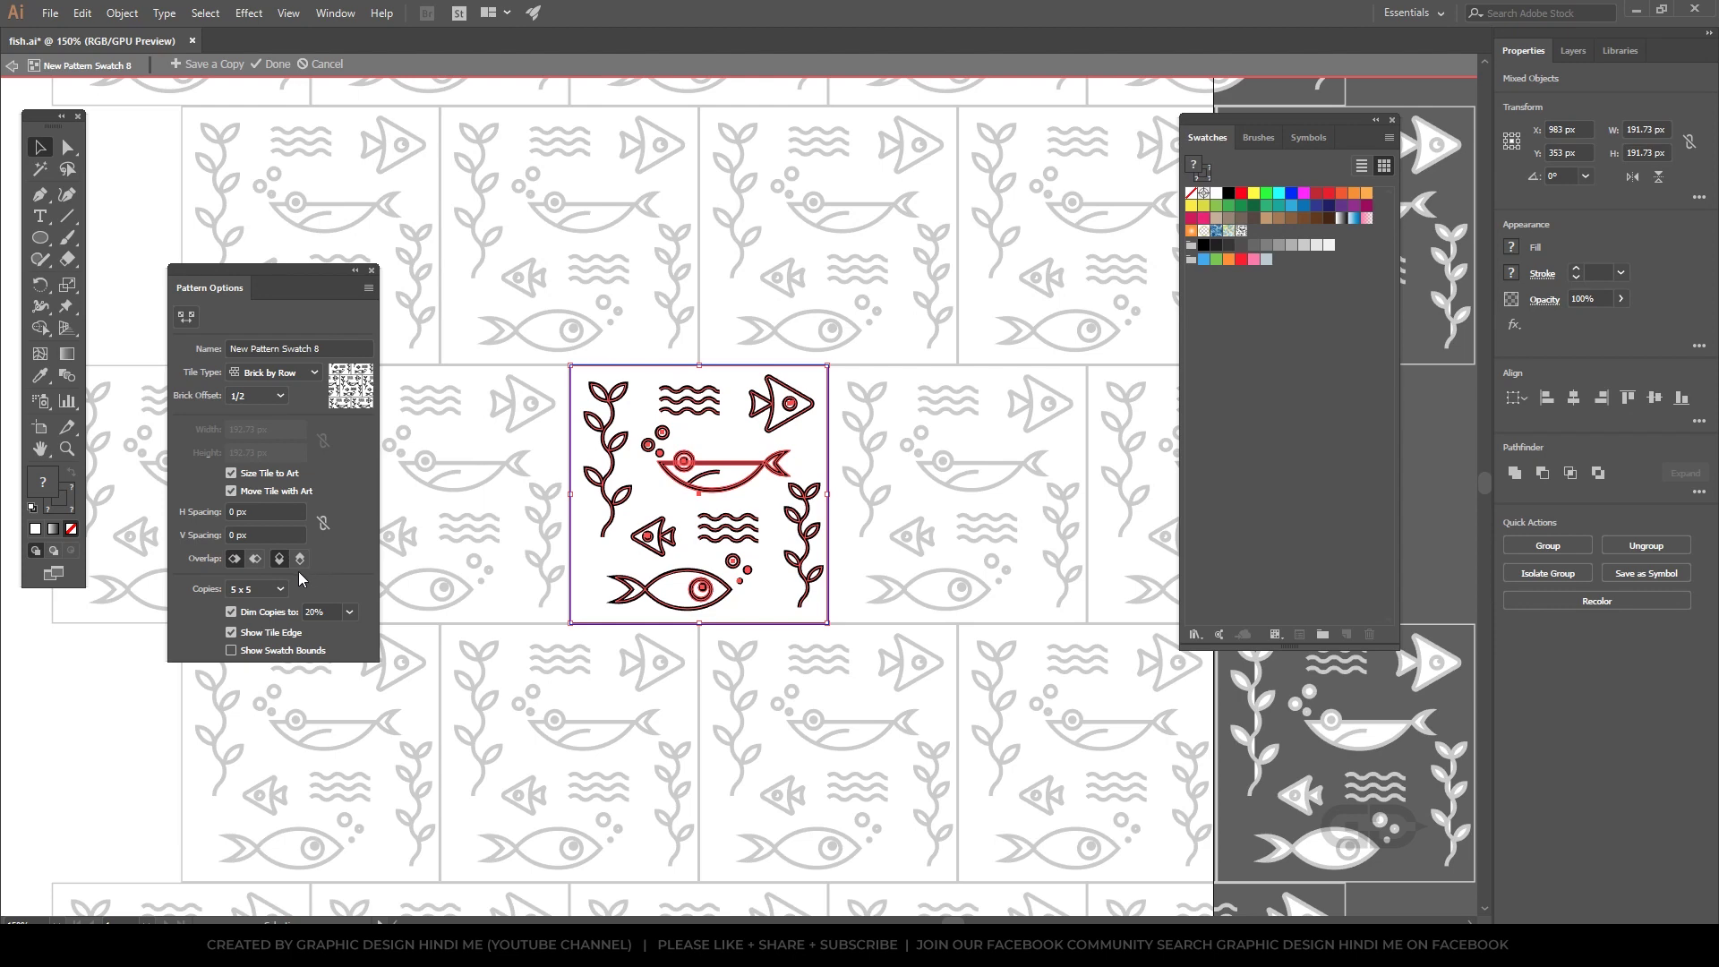
Keep 5 x 5 copies after trying 3 x 3, and dim copies to 10% after trying 60%
click(279, 591)
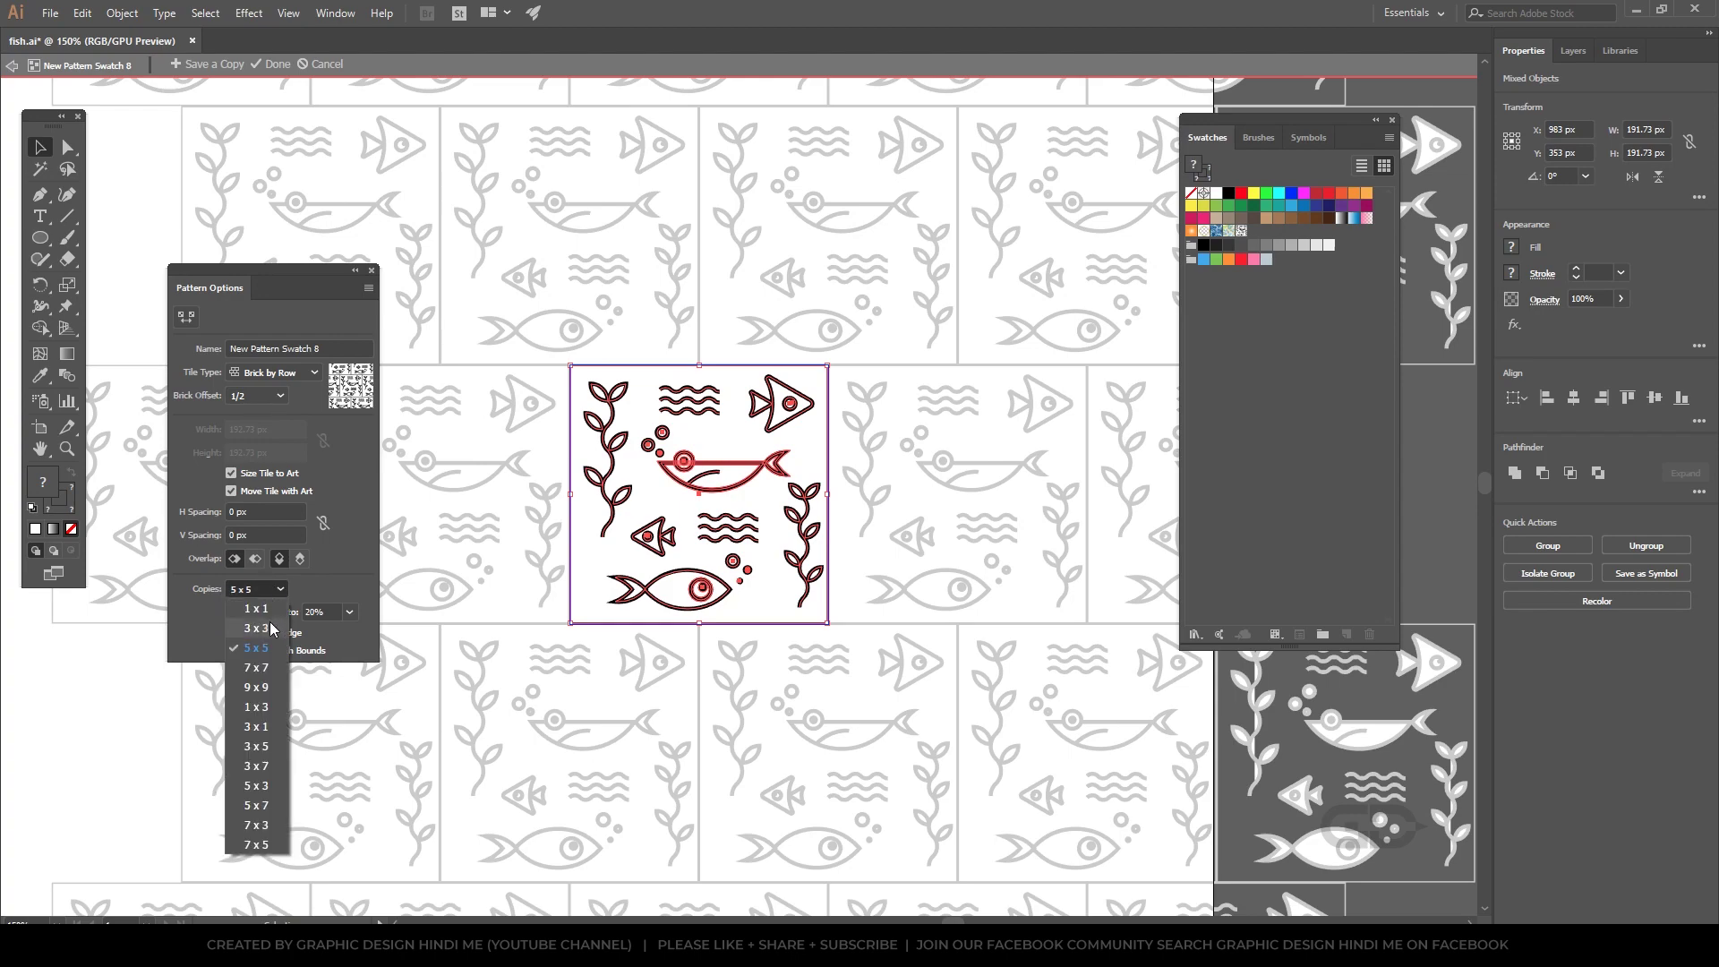
click(256, 628)
click(278, 589)
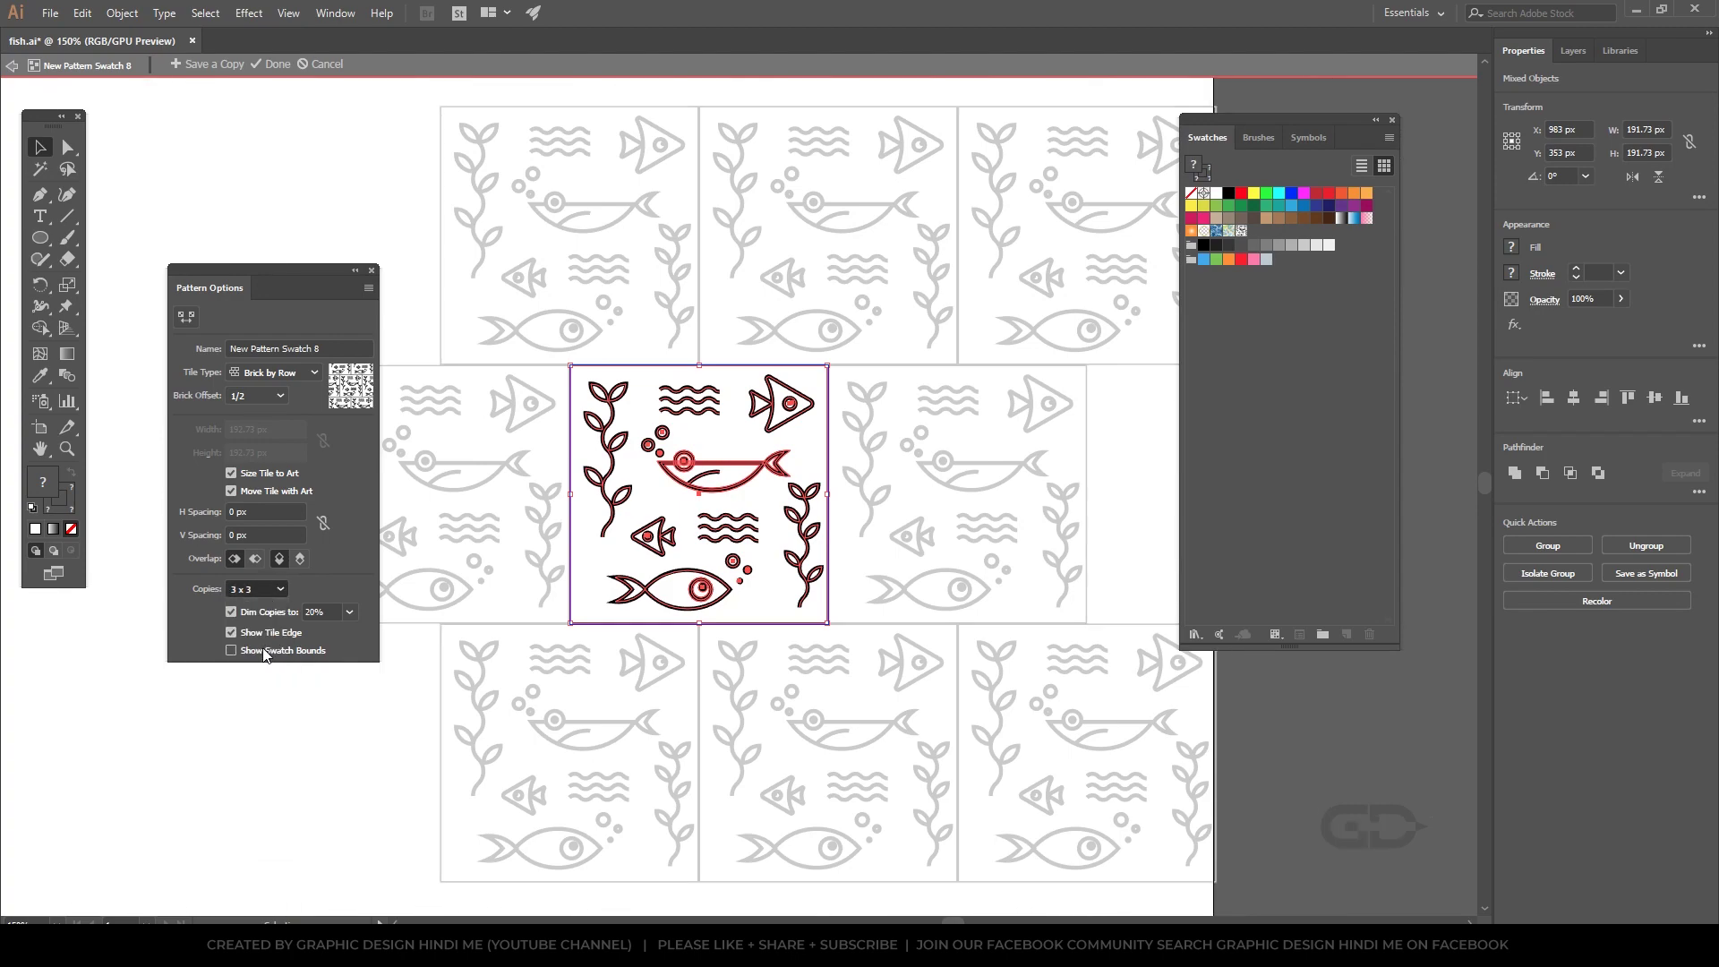
click(263, 649)
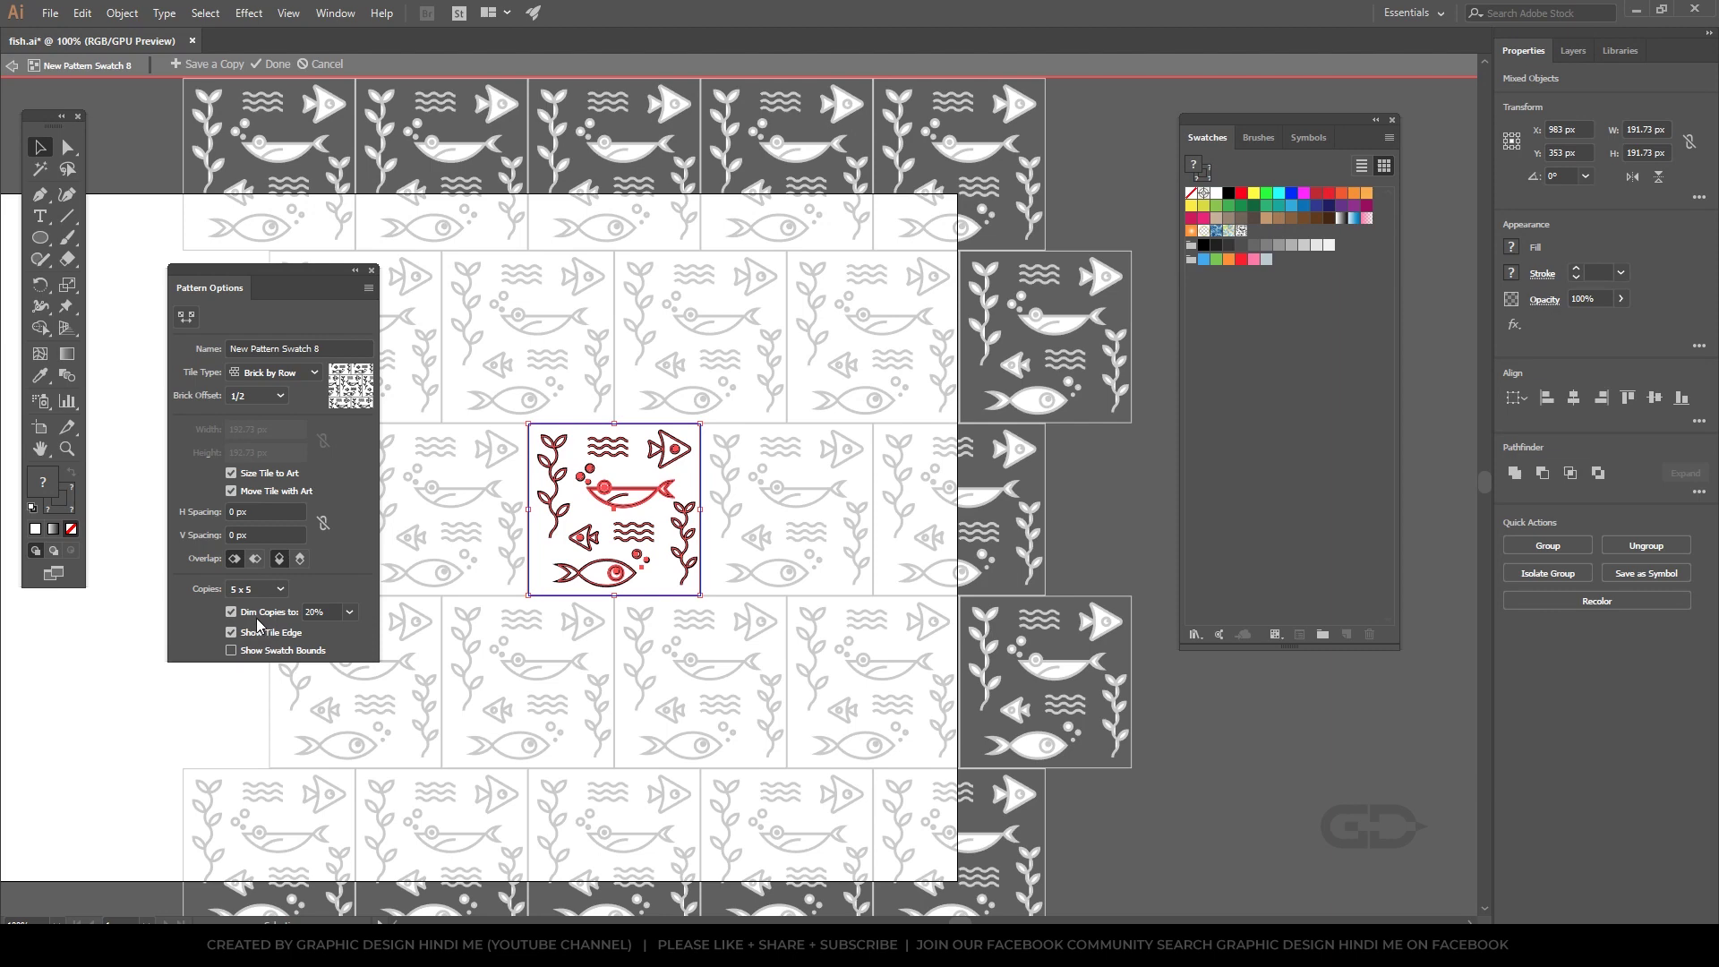
click(349, 612)
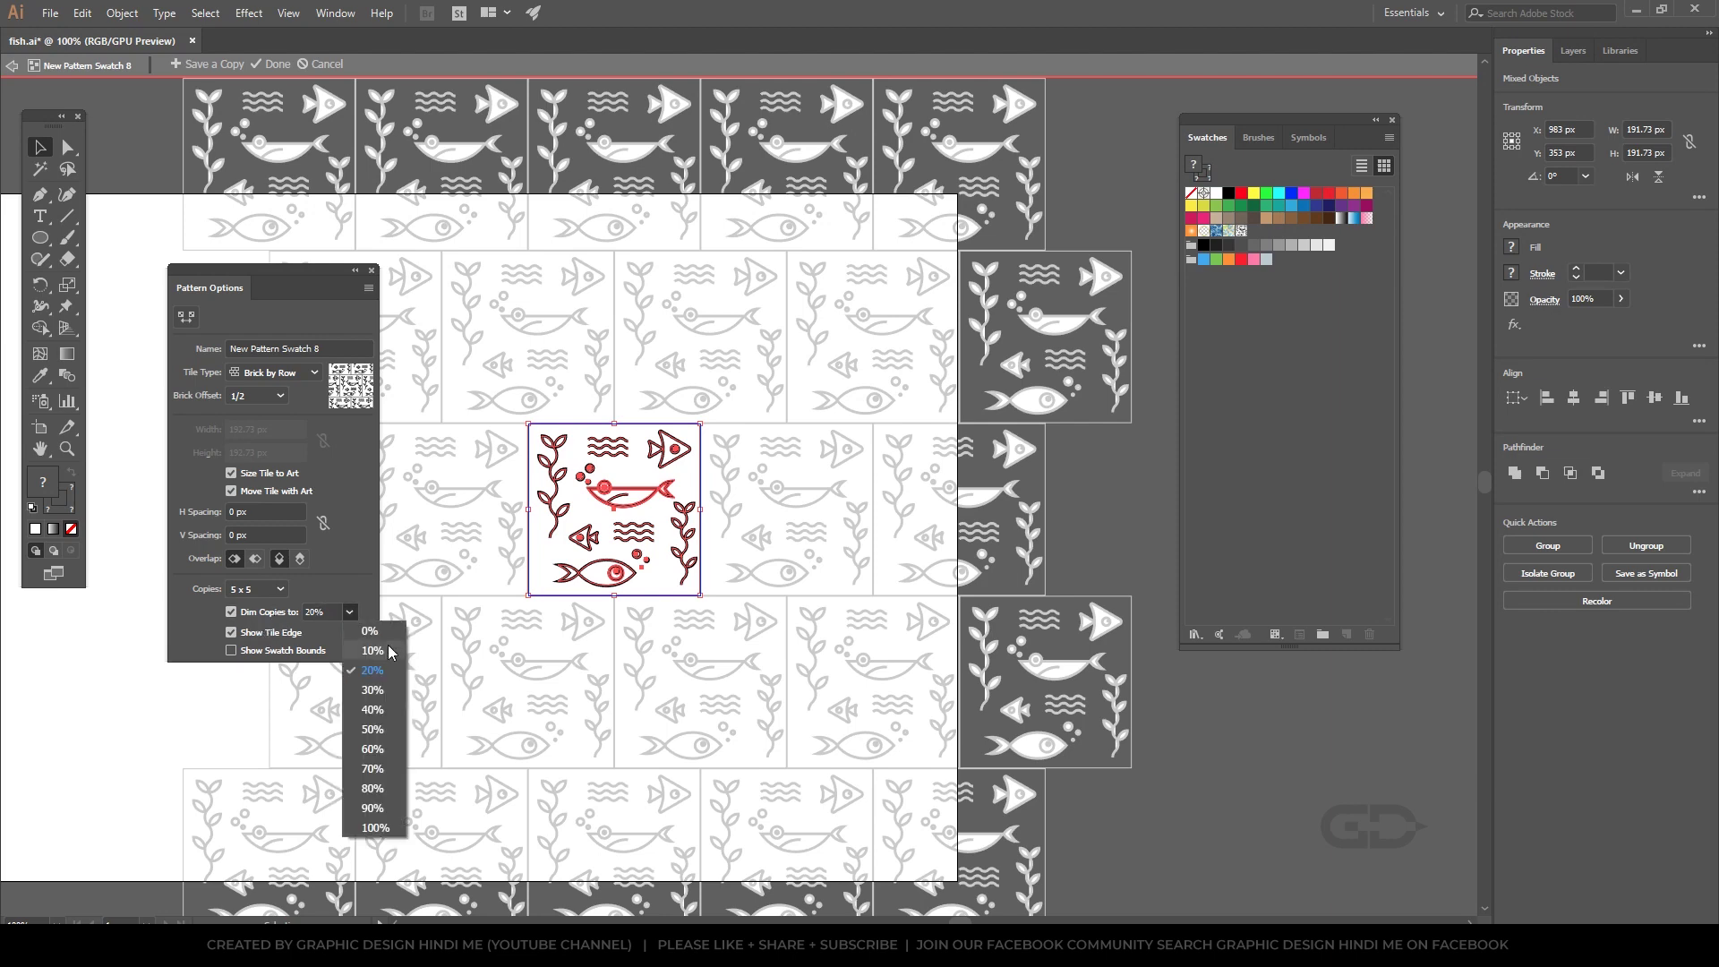
click(371, 748)
click(349, 612)
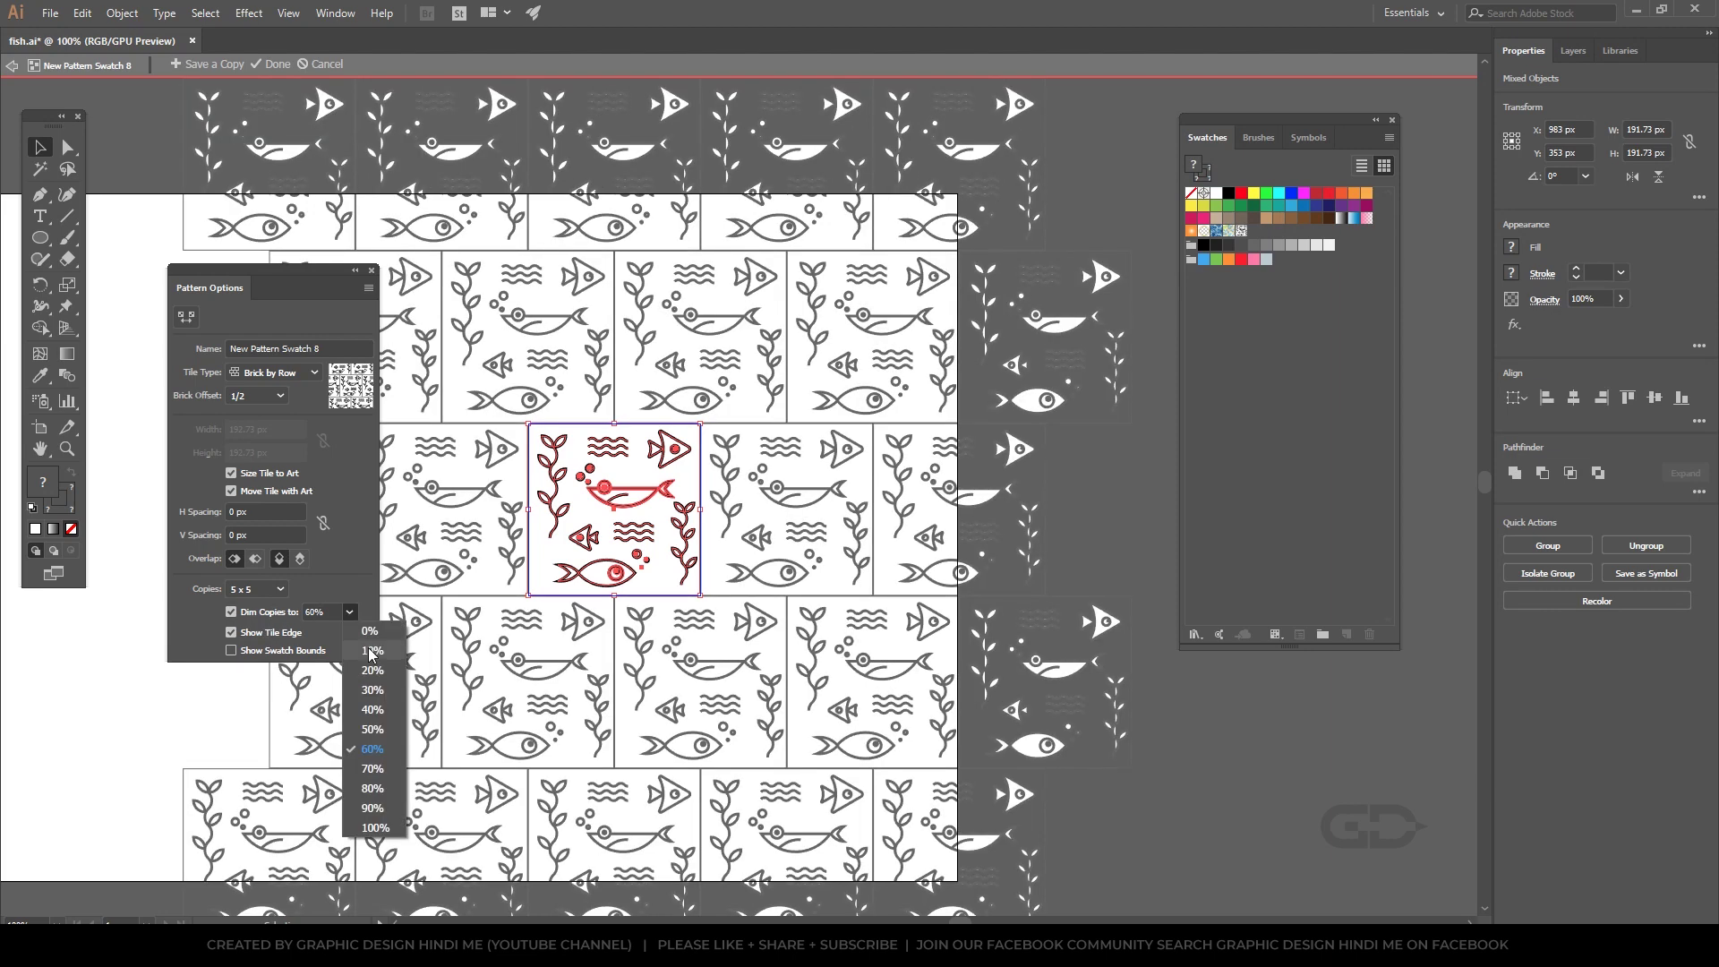
click(371, 651)
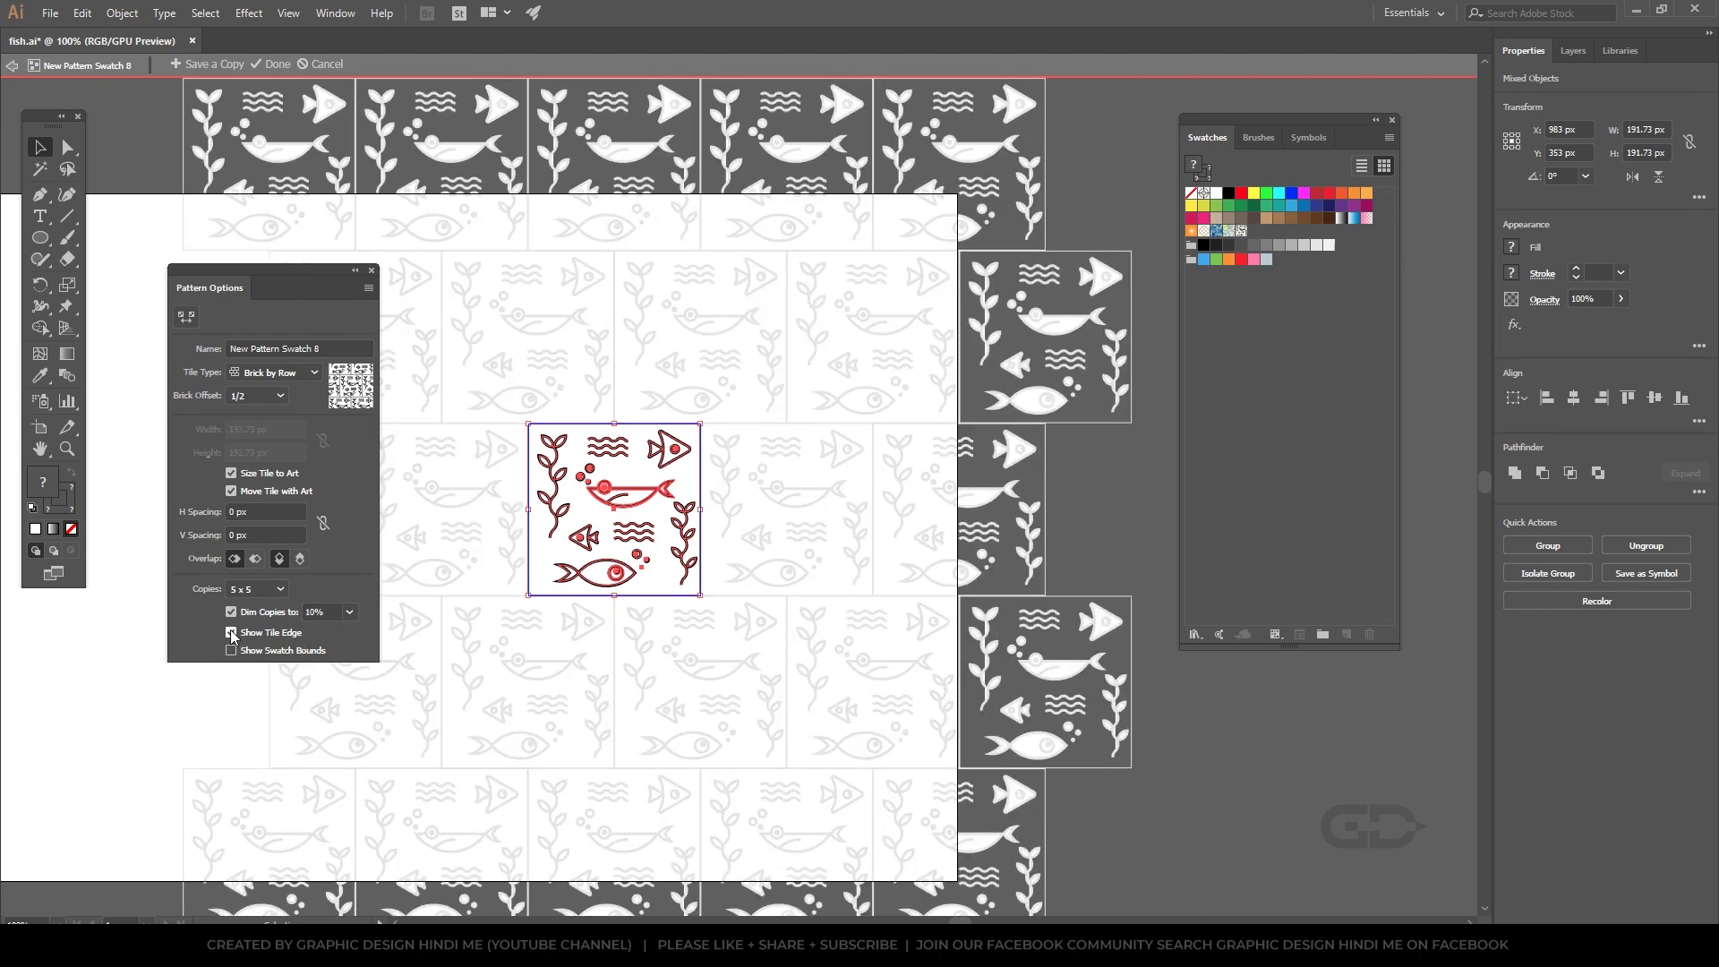
Toggle Show Tile Edge and Show Swatch Bounds on and off, then deselect the tile
click(231, 633)
click(231, 633)
click(232, 633)
click(232, 633)
click(232, 651)
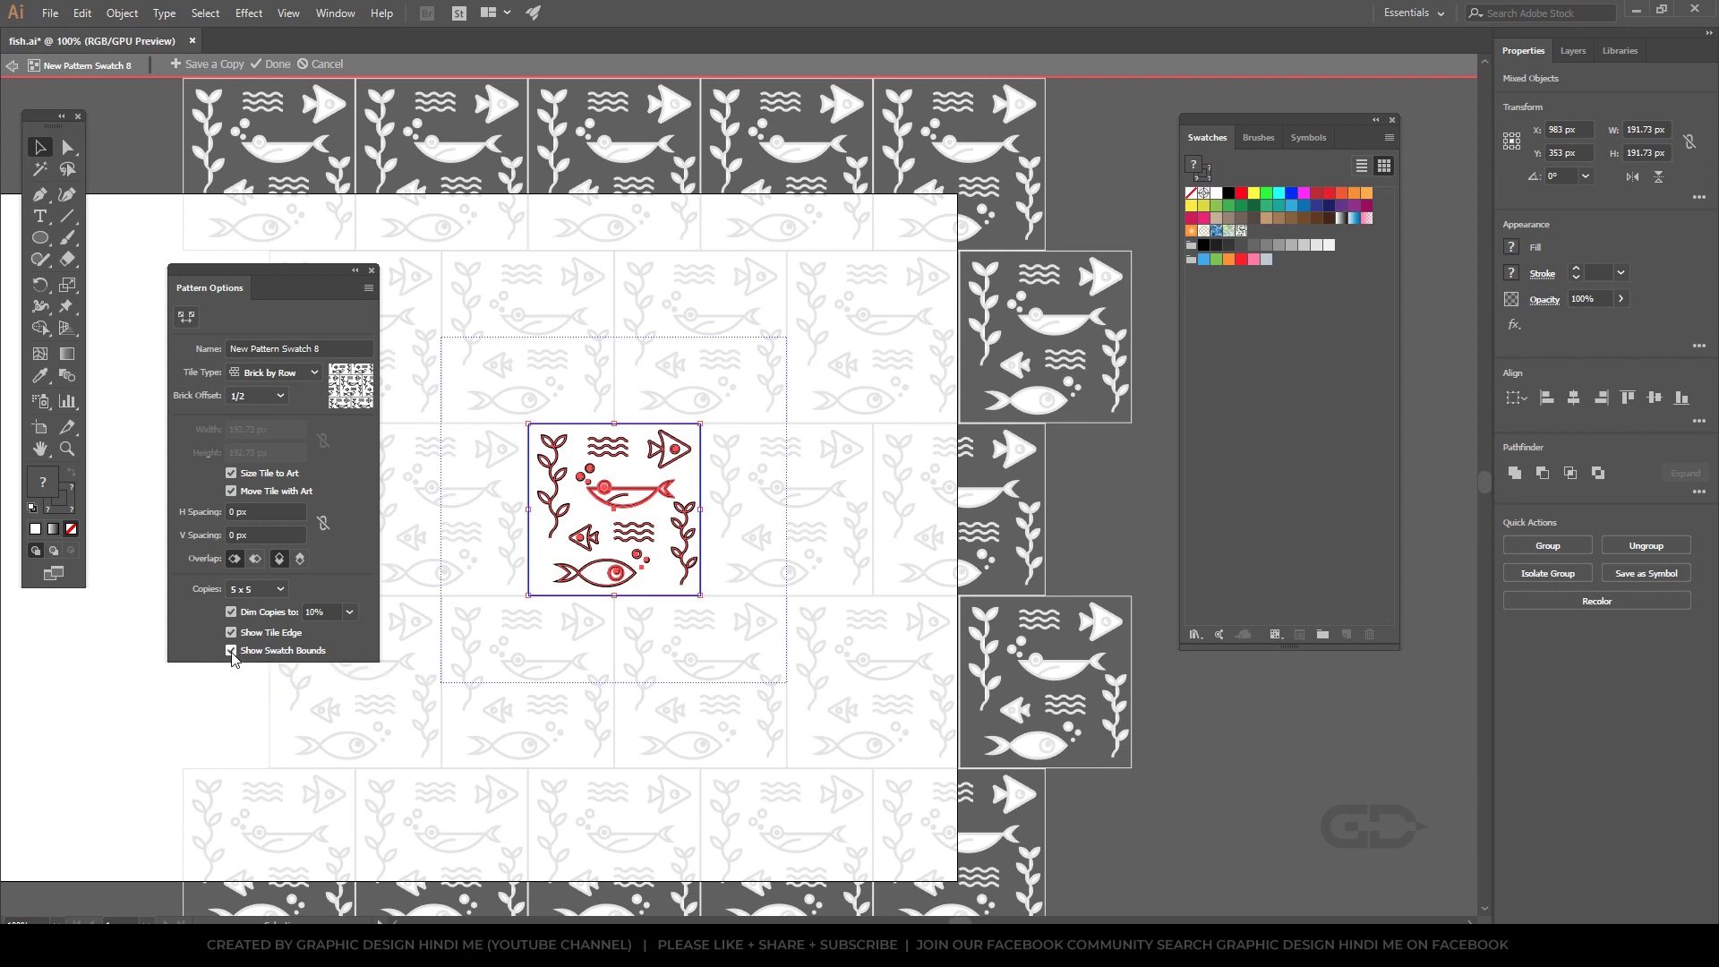
click(231, 650)
click(732, 647)
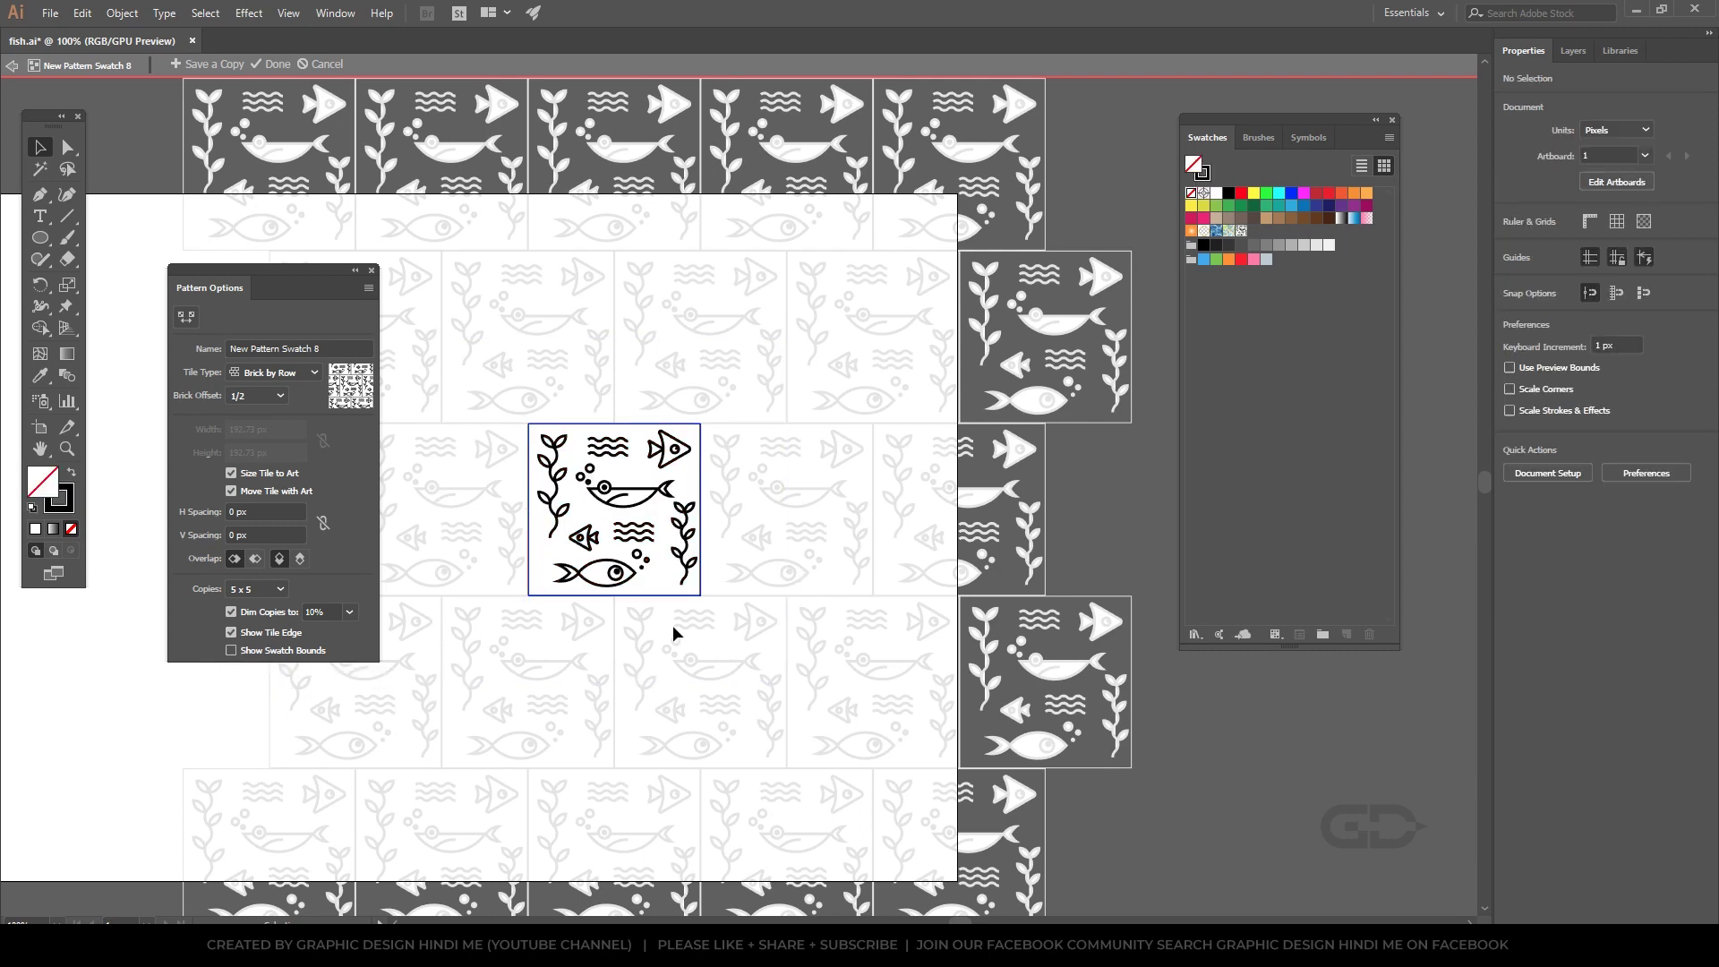
Give the left seaweed sprig a green stroke
scroll(654, 586, up, 1)
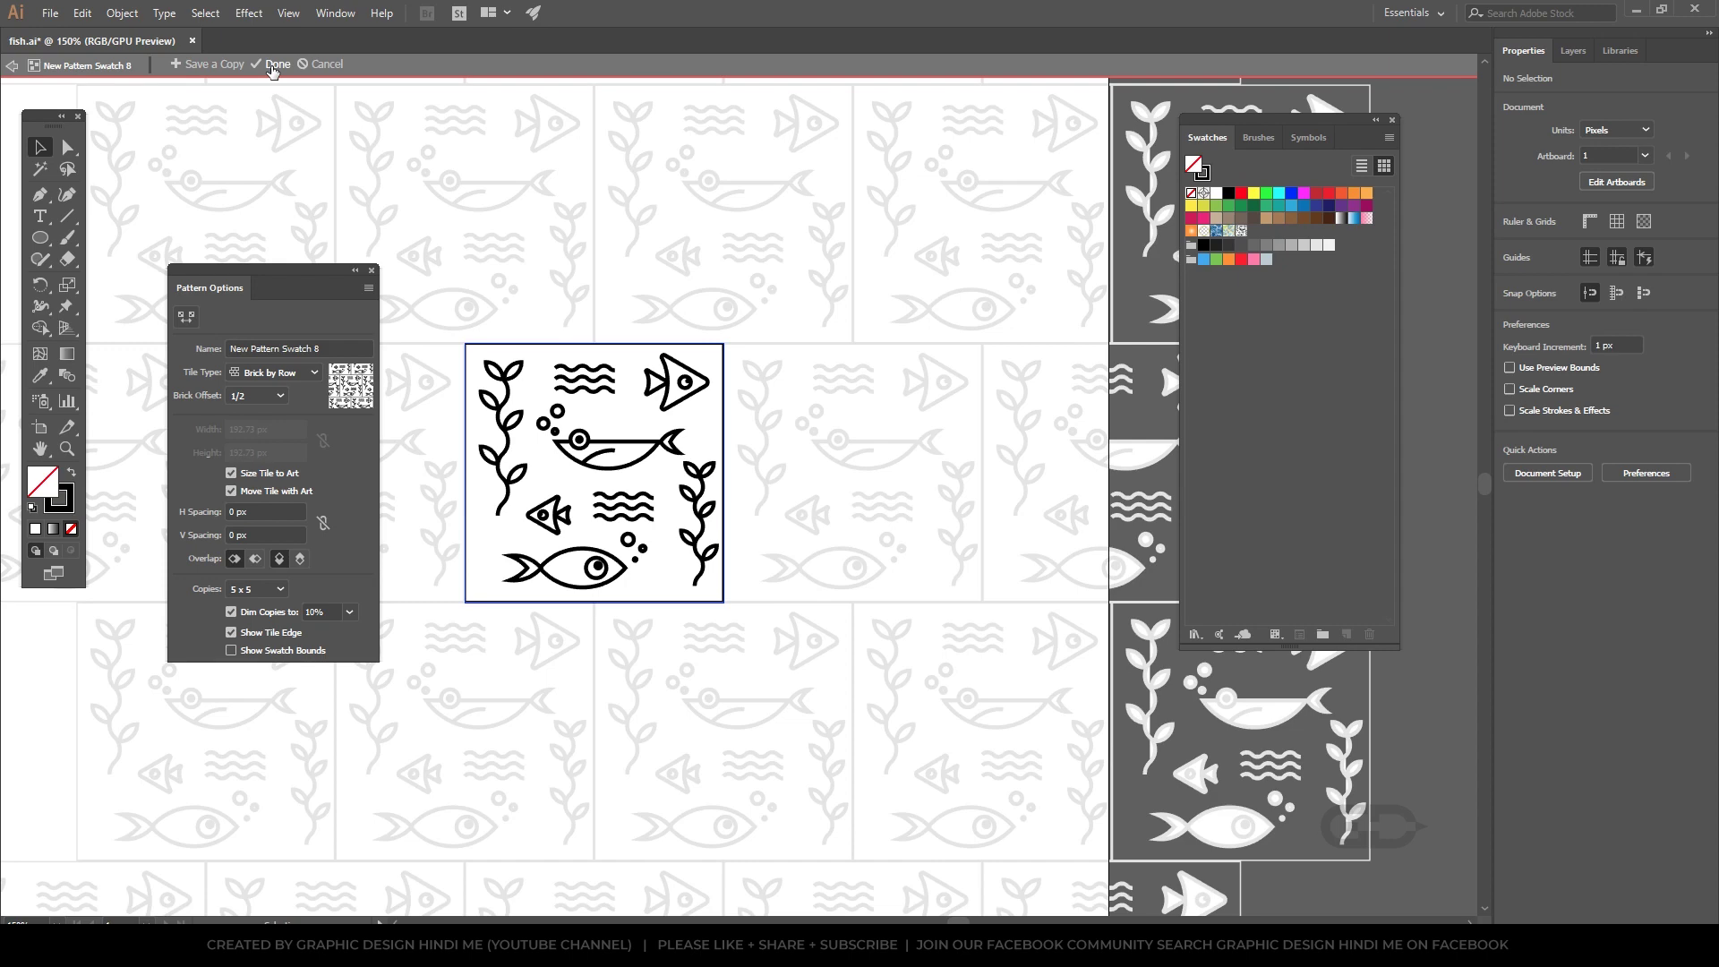
alt+scroll(546, 462, up, 1)
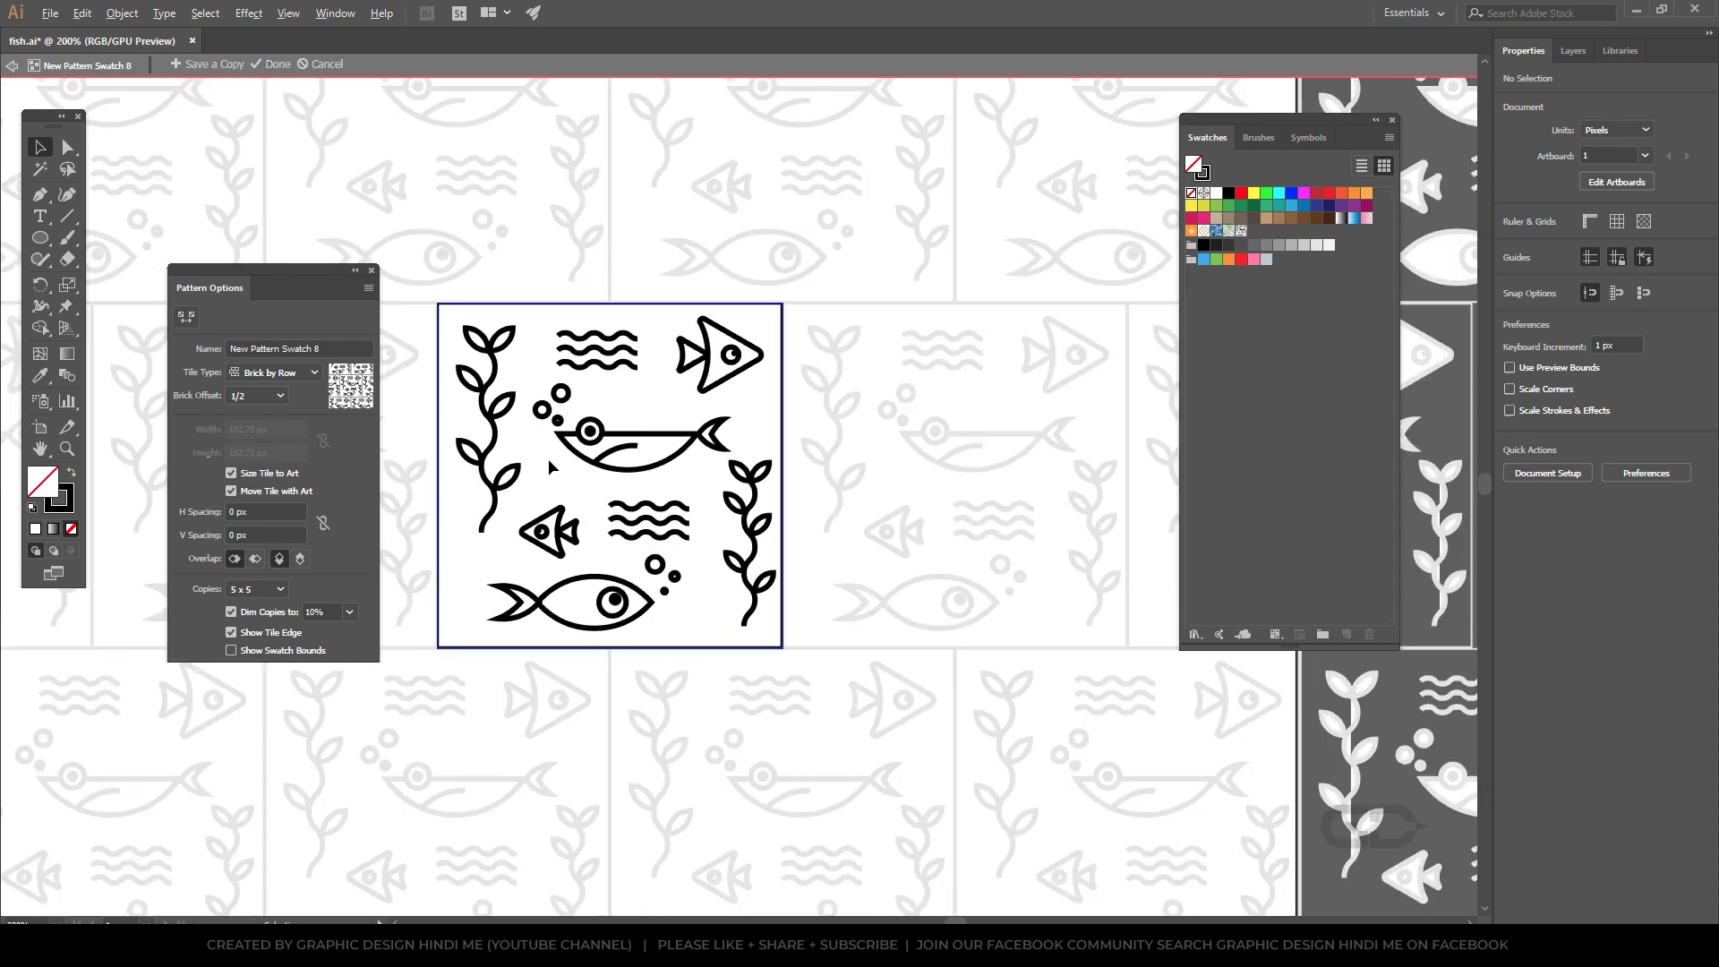
drag(453, 317, 517, 500)
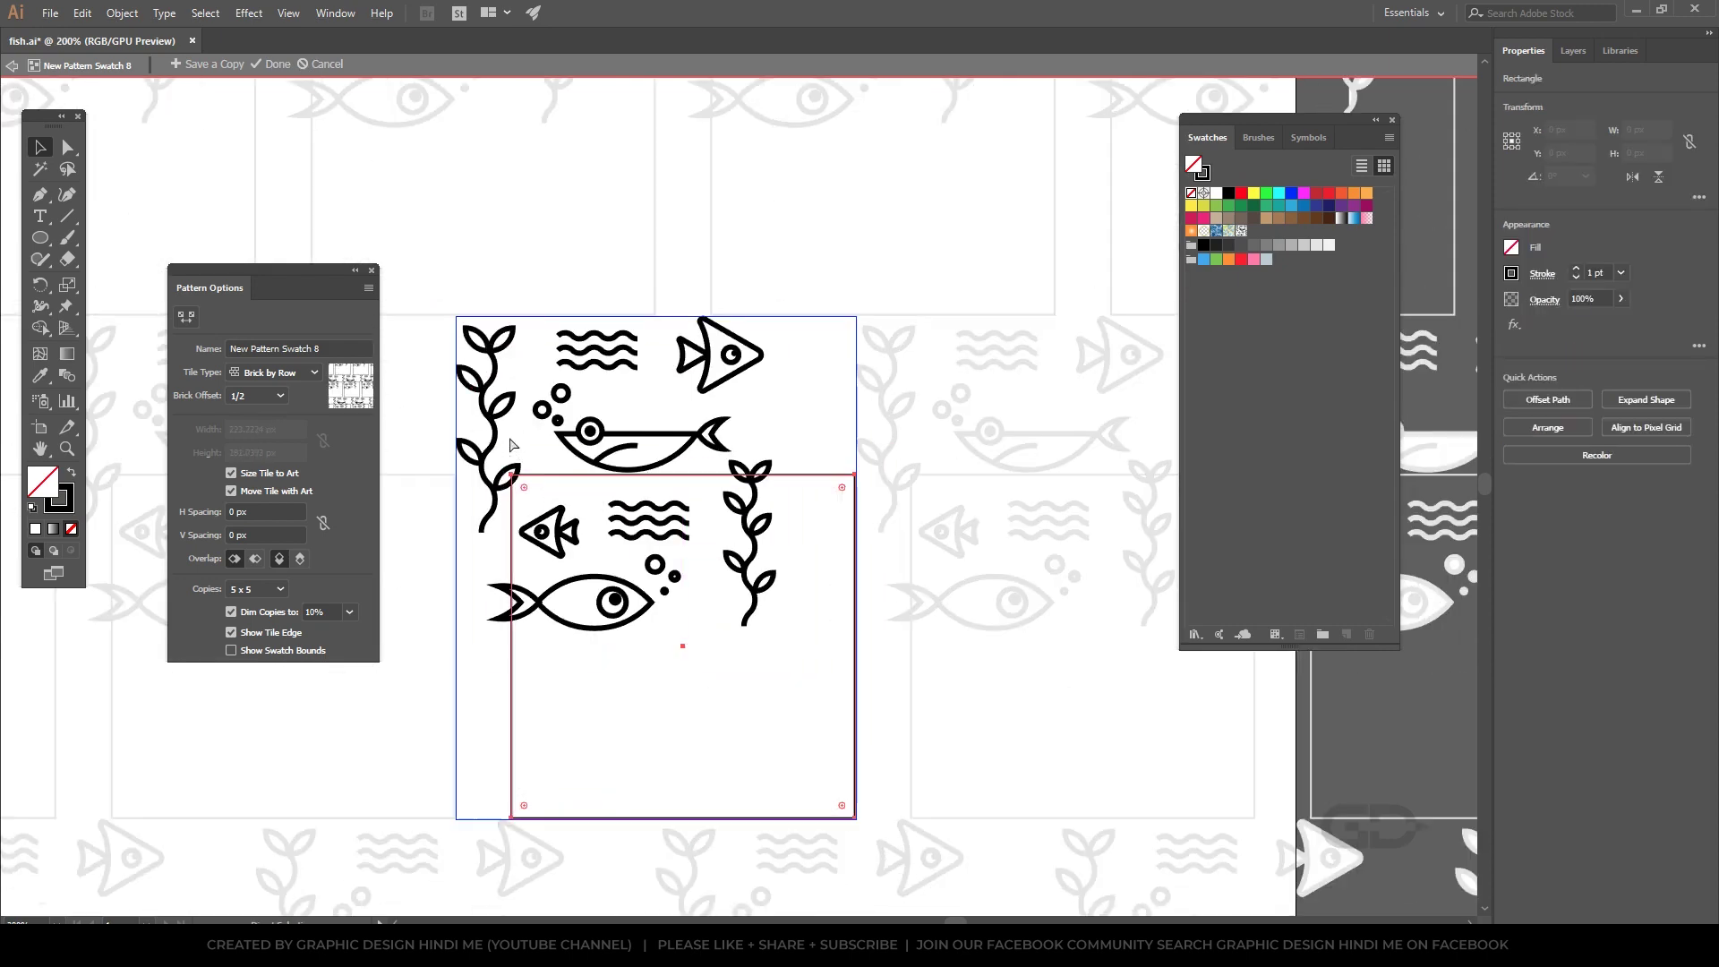
click(503, 432)
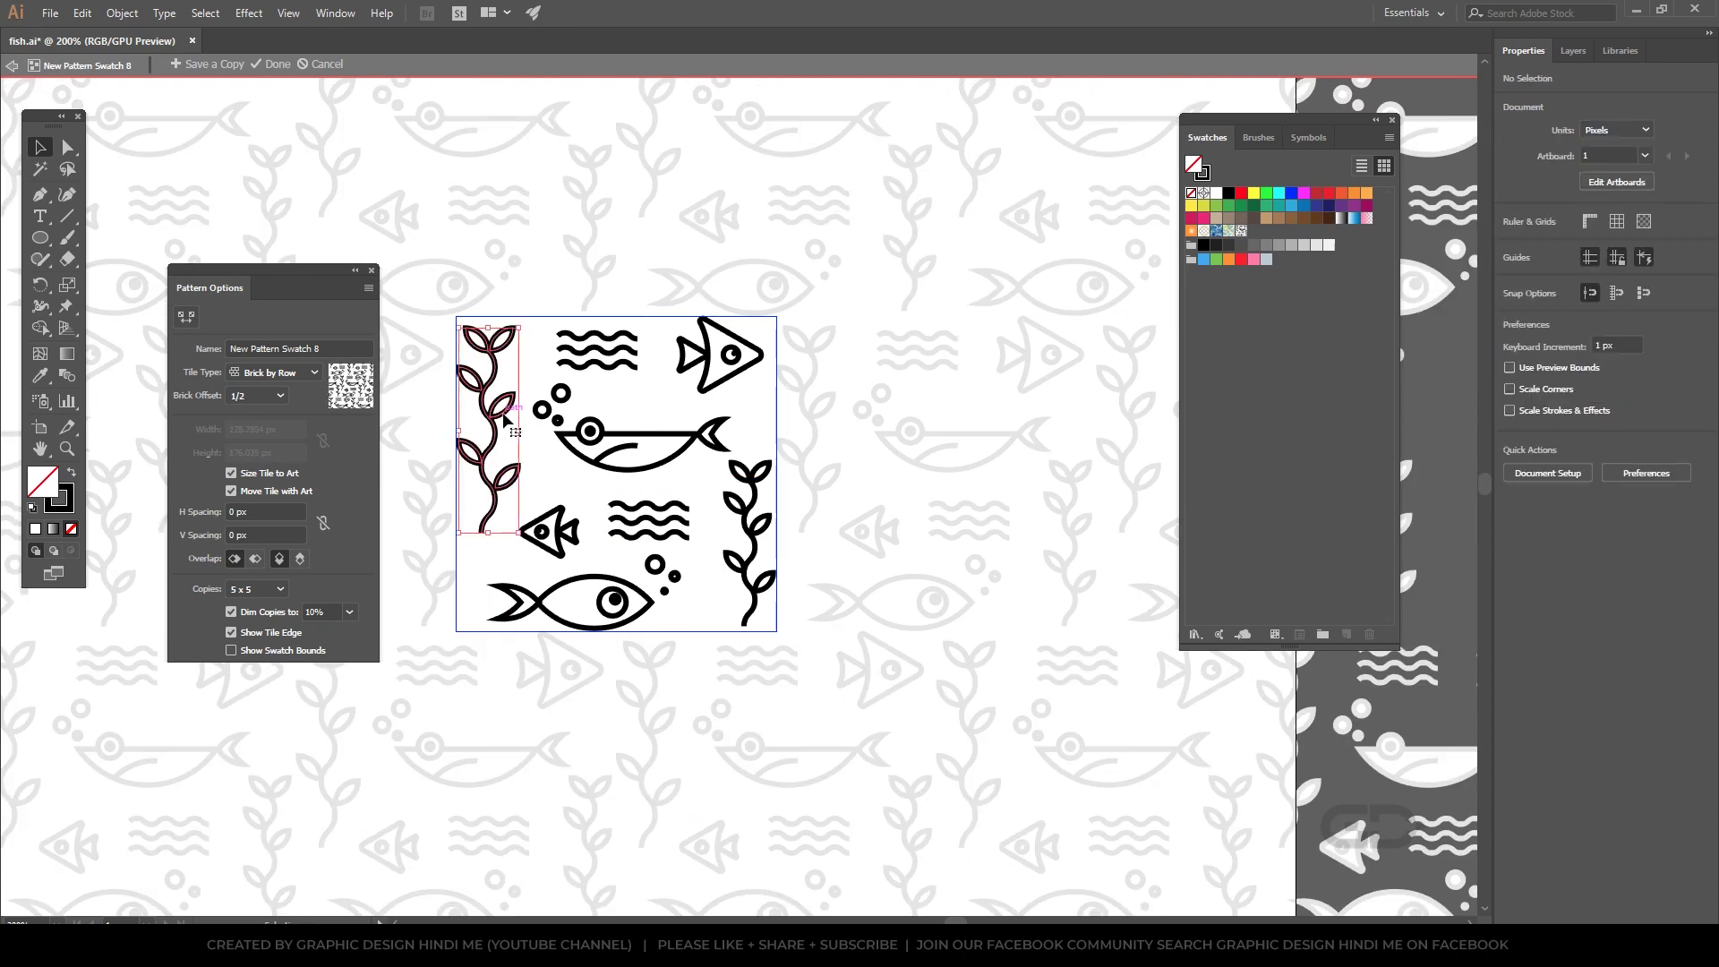
double_click(60, 498)
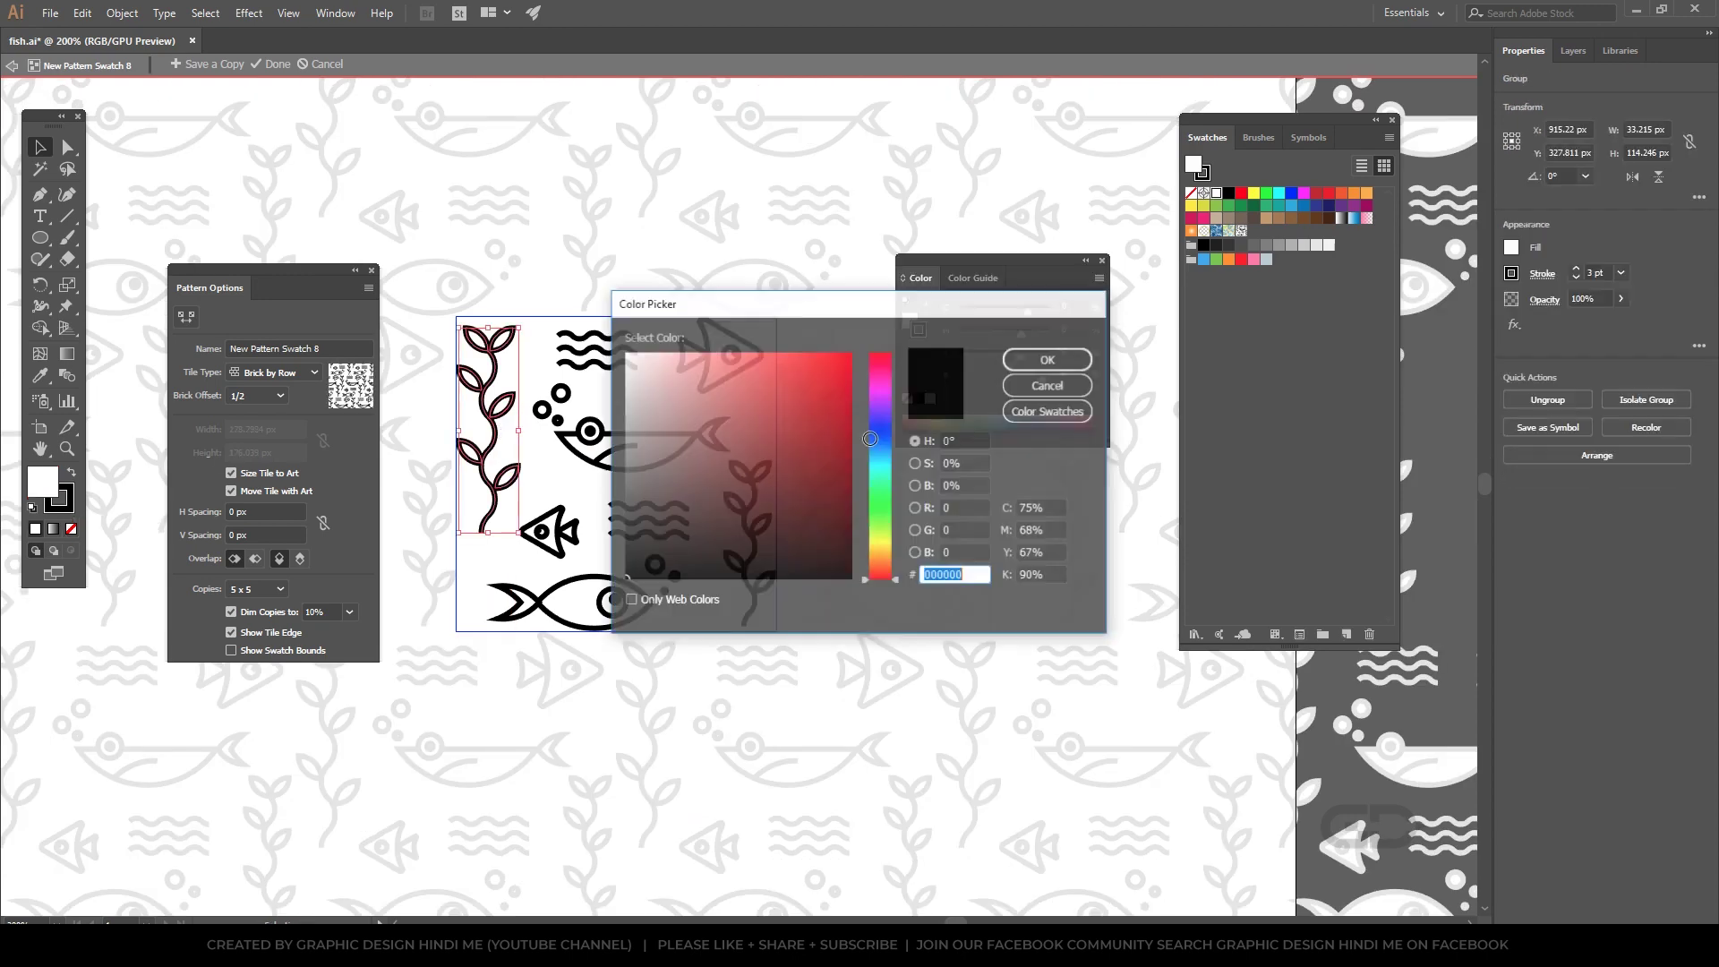
key(Escape)
Give the top and lower waves a light blue stroke
click(637, 457)
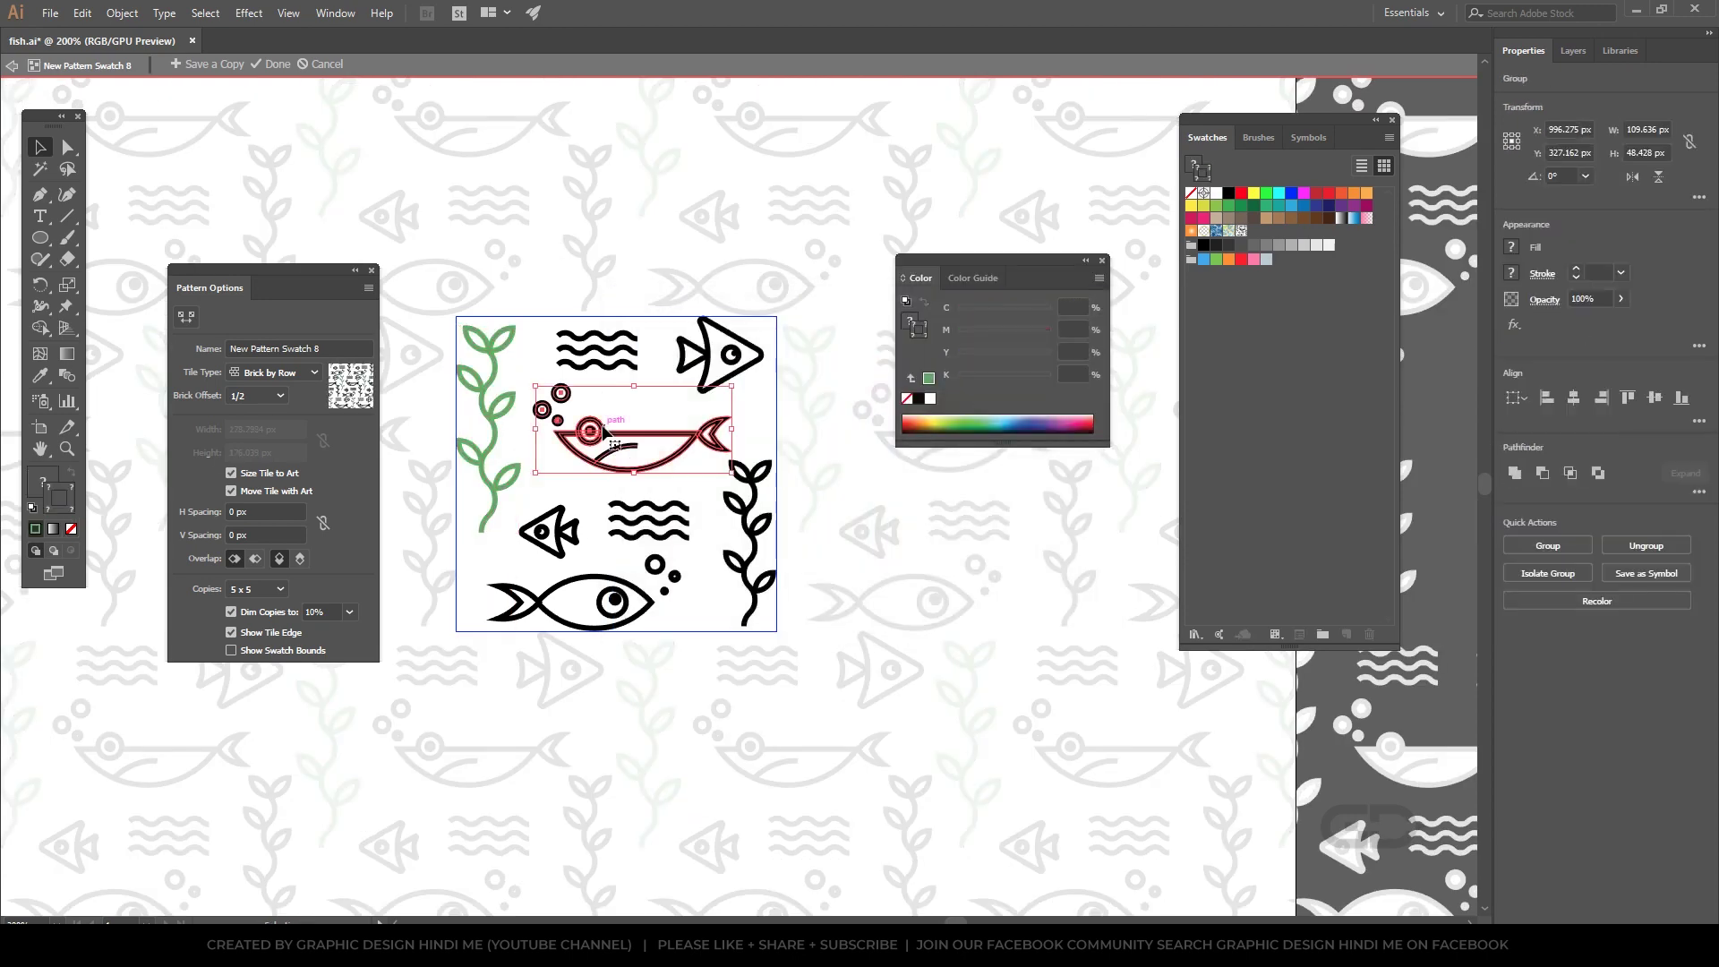
click(595, 345)
double_click(60, 498)
click(784, 351)
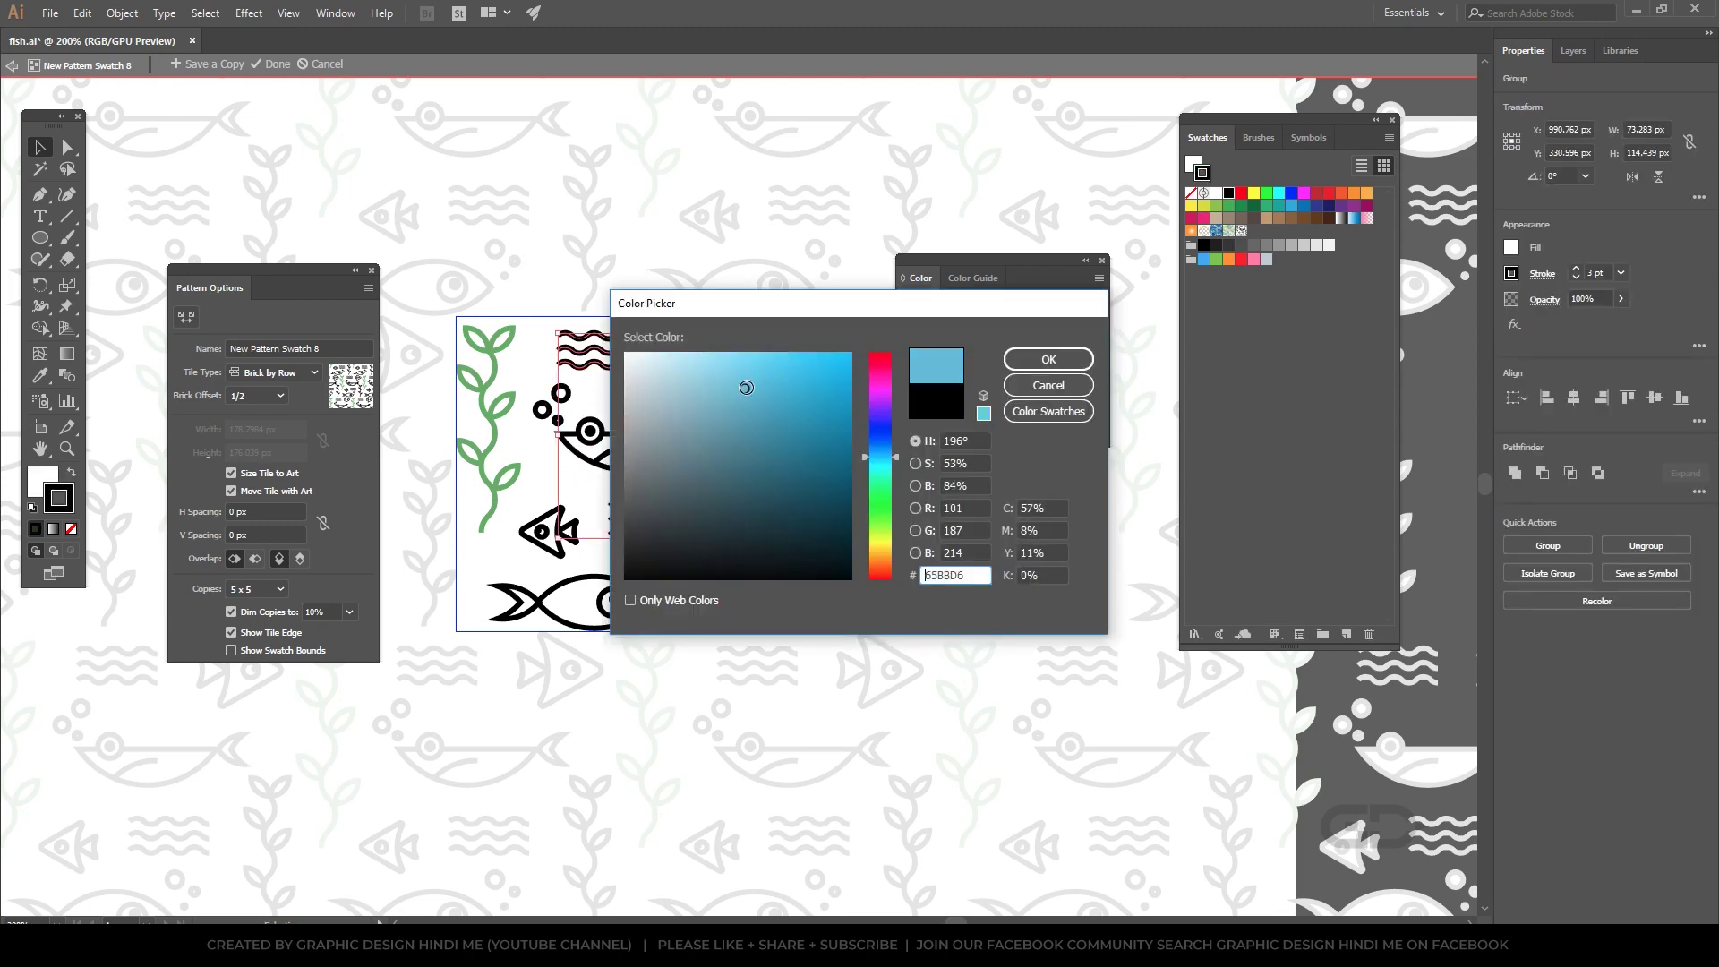
click(1047, 359)
click(703, 712)
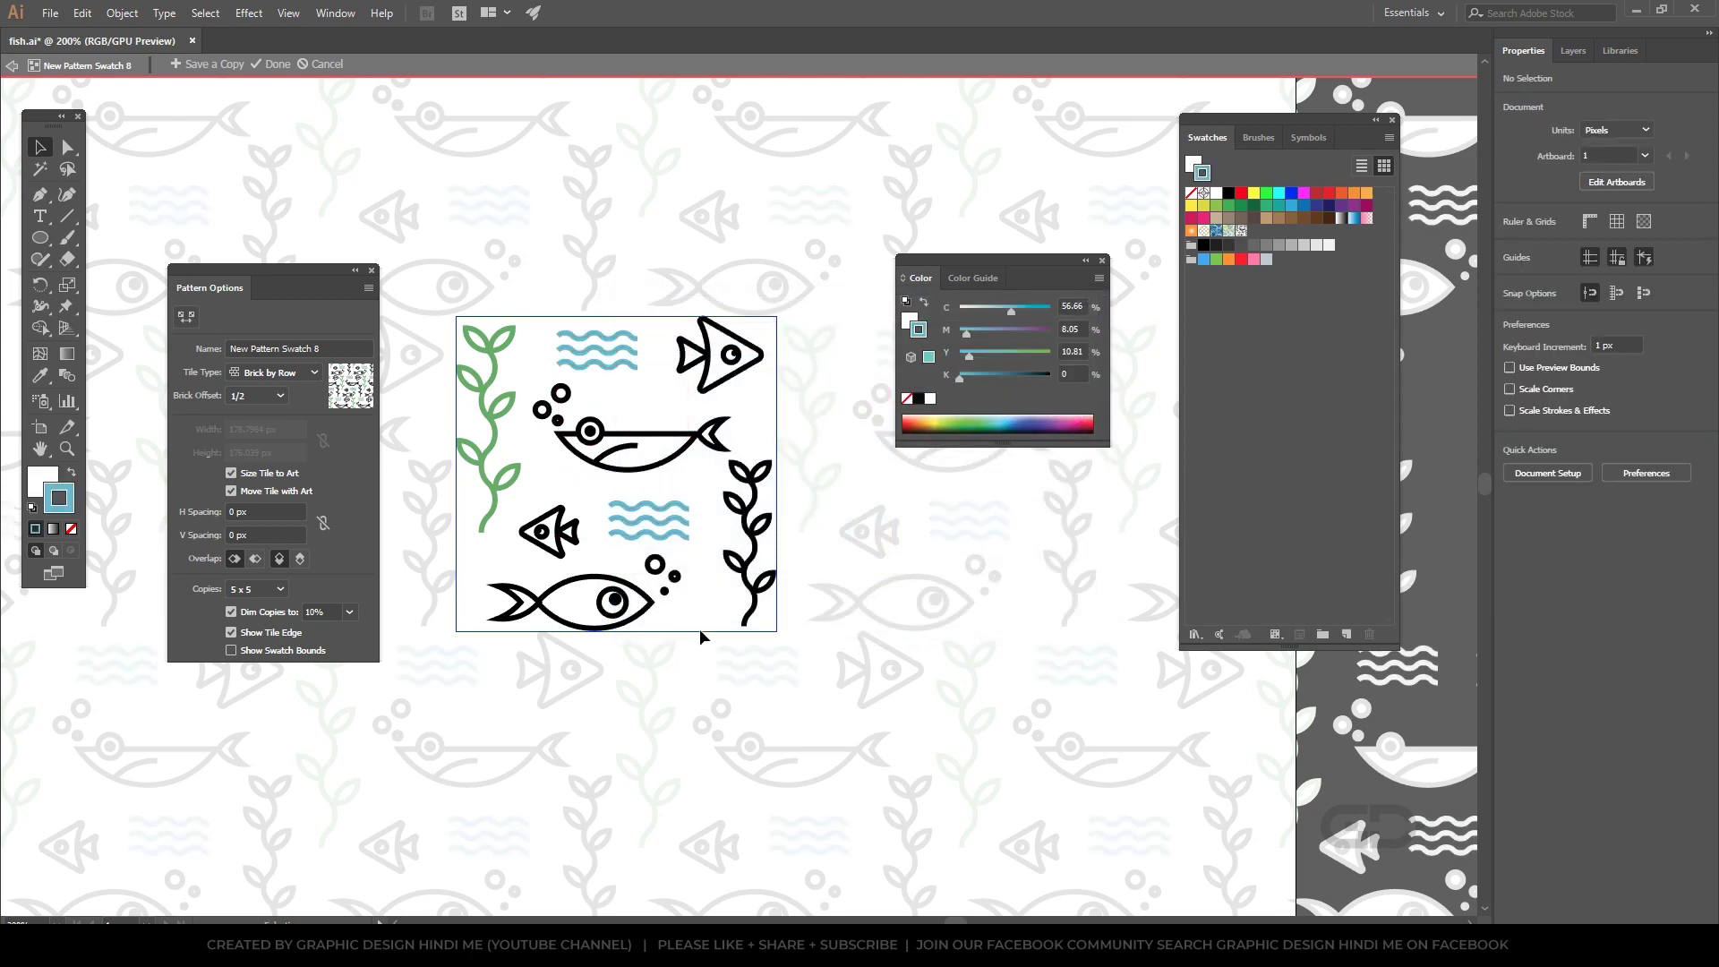
Eyedrop green onto the right seaweed, shift the middle fish, and make the bubbles light grey
click(564, 553)
click(752, 537)
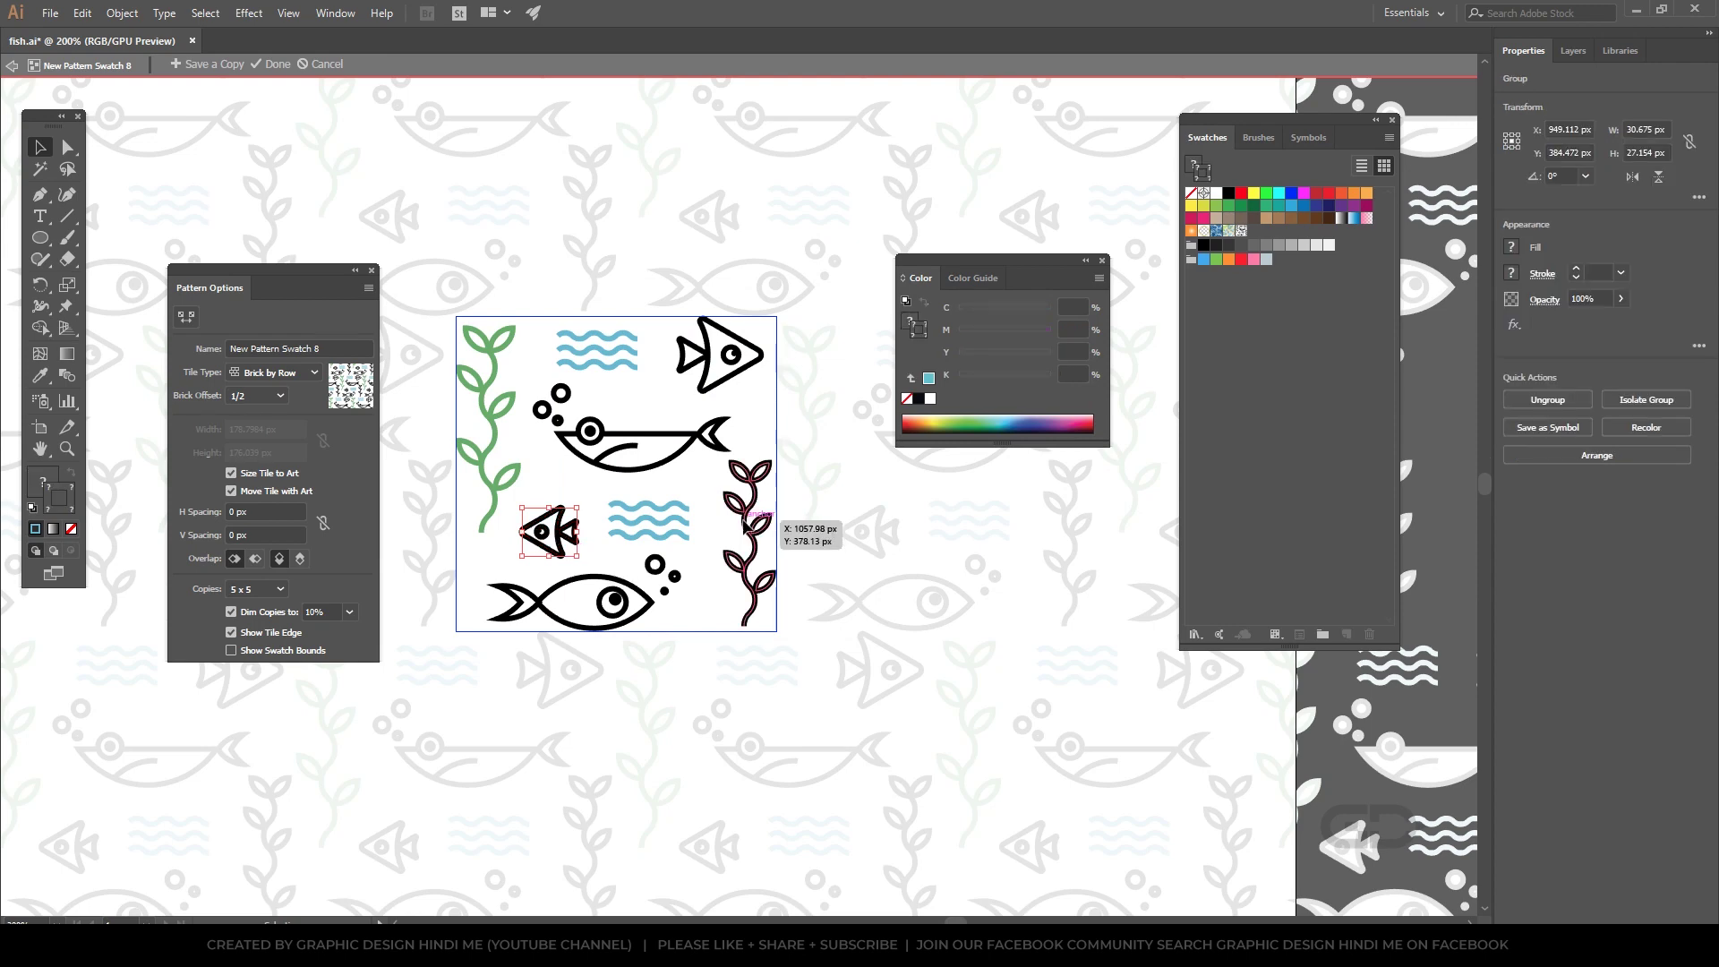
key(i)
click(497, 495)
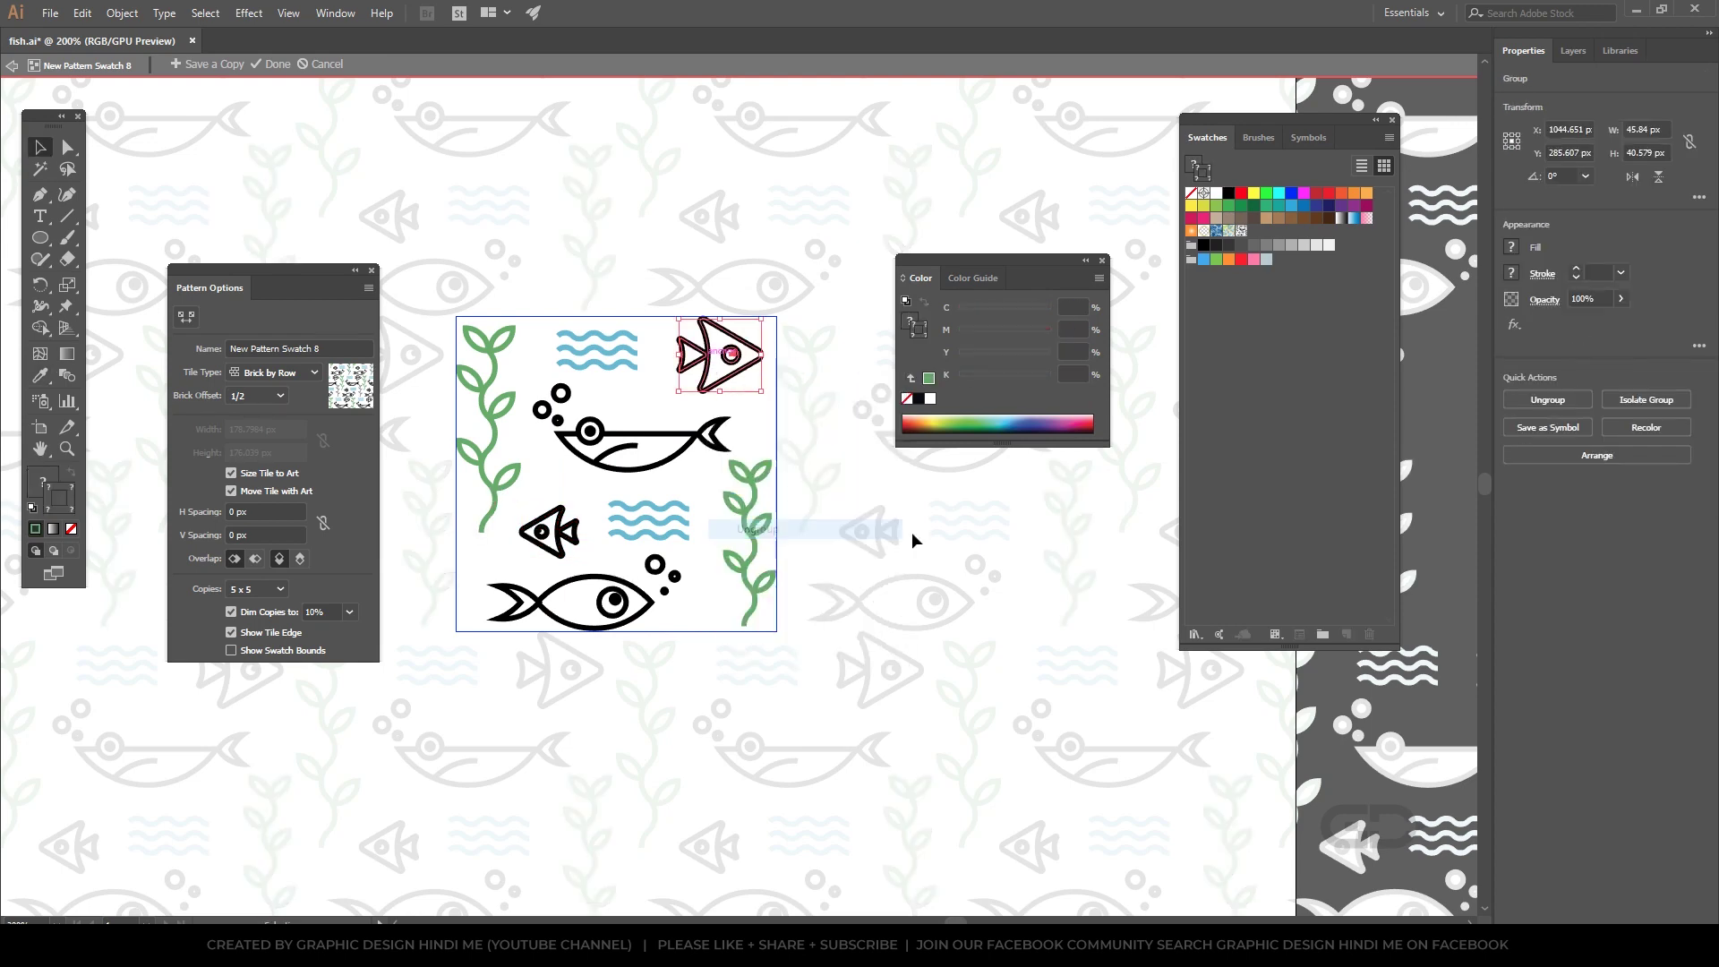
click(658, 438)
drag(658, 439, 685, 430)
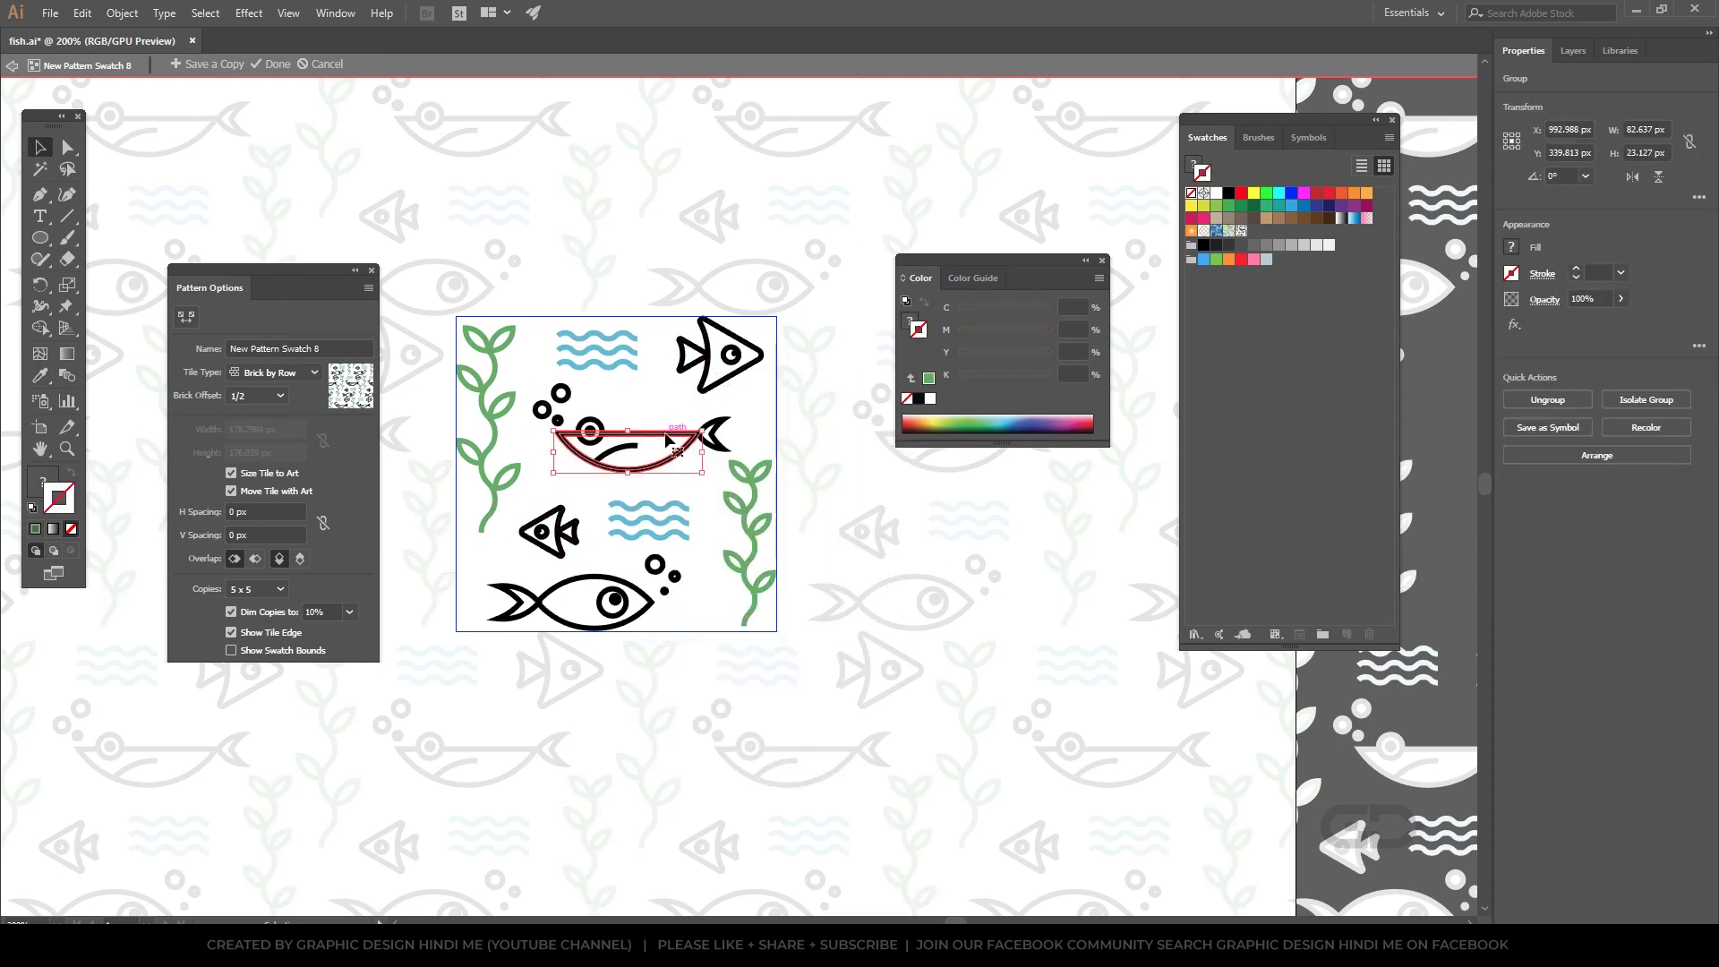
click(667, 573)
click(874, 644)
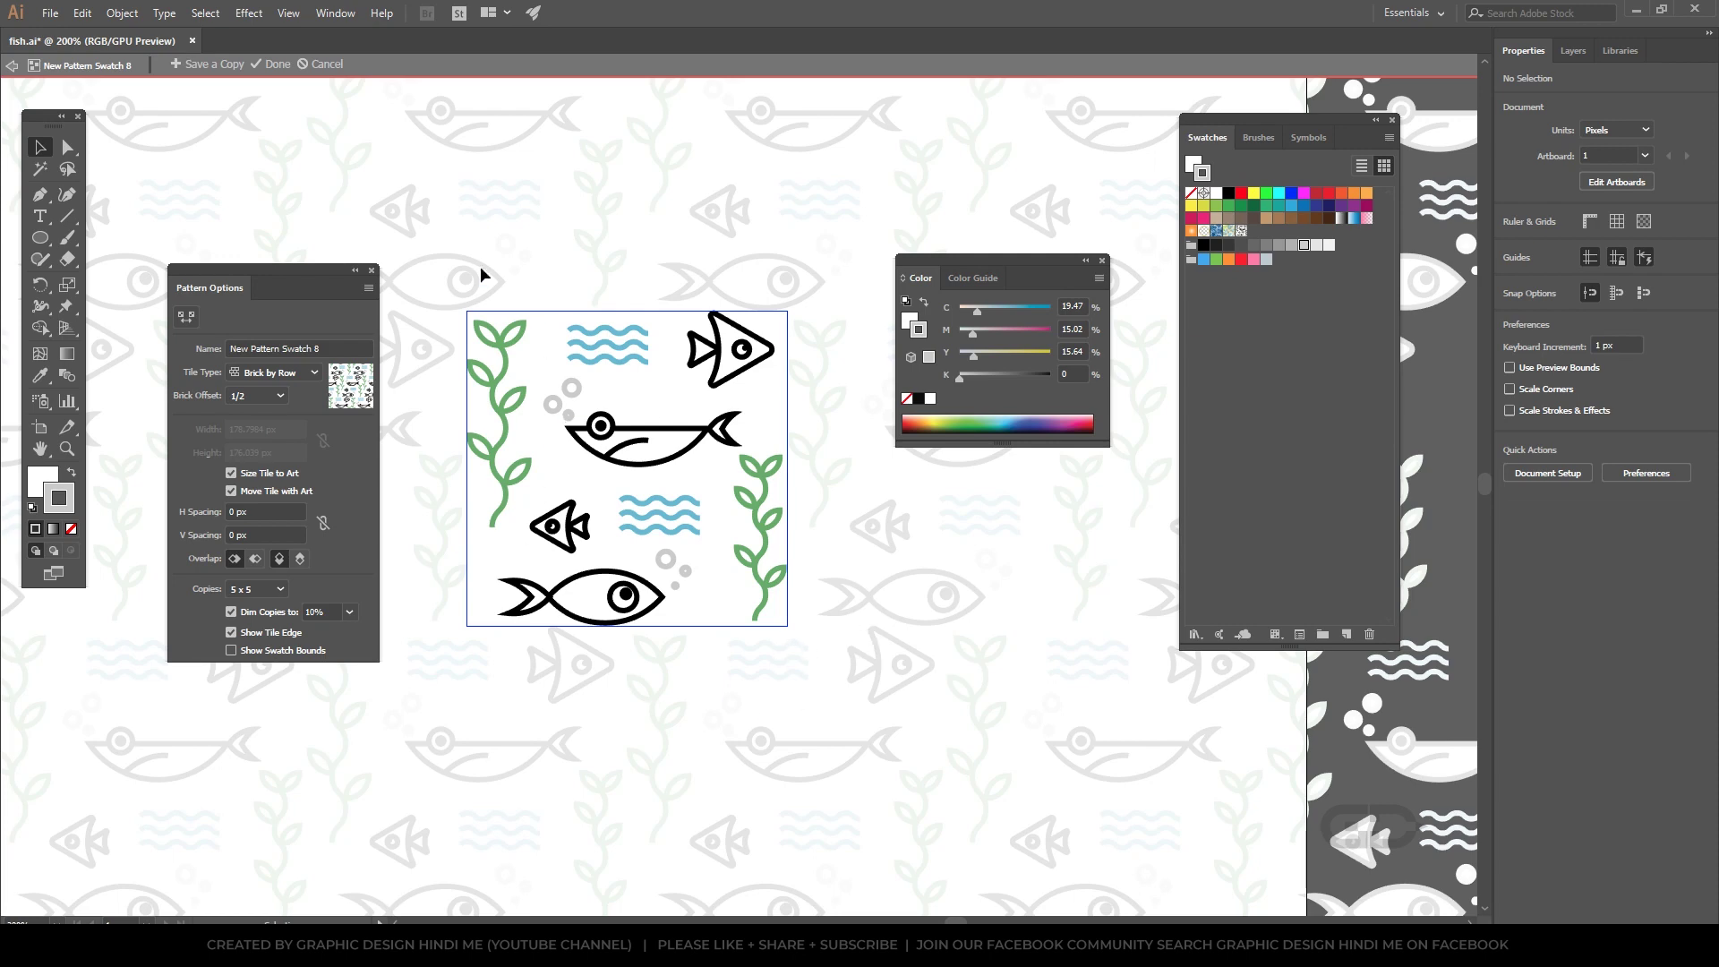
Exit pattern editing and delete the pattern-filled circle from the artboard
double_click(761, 708)
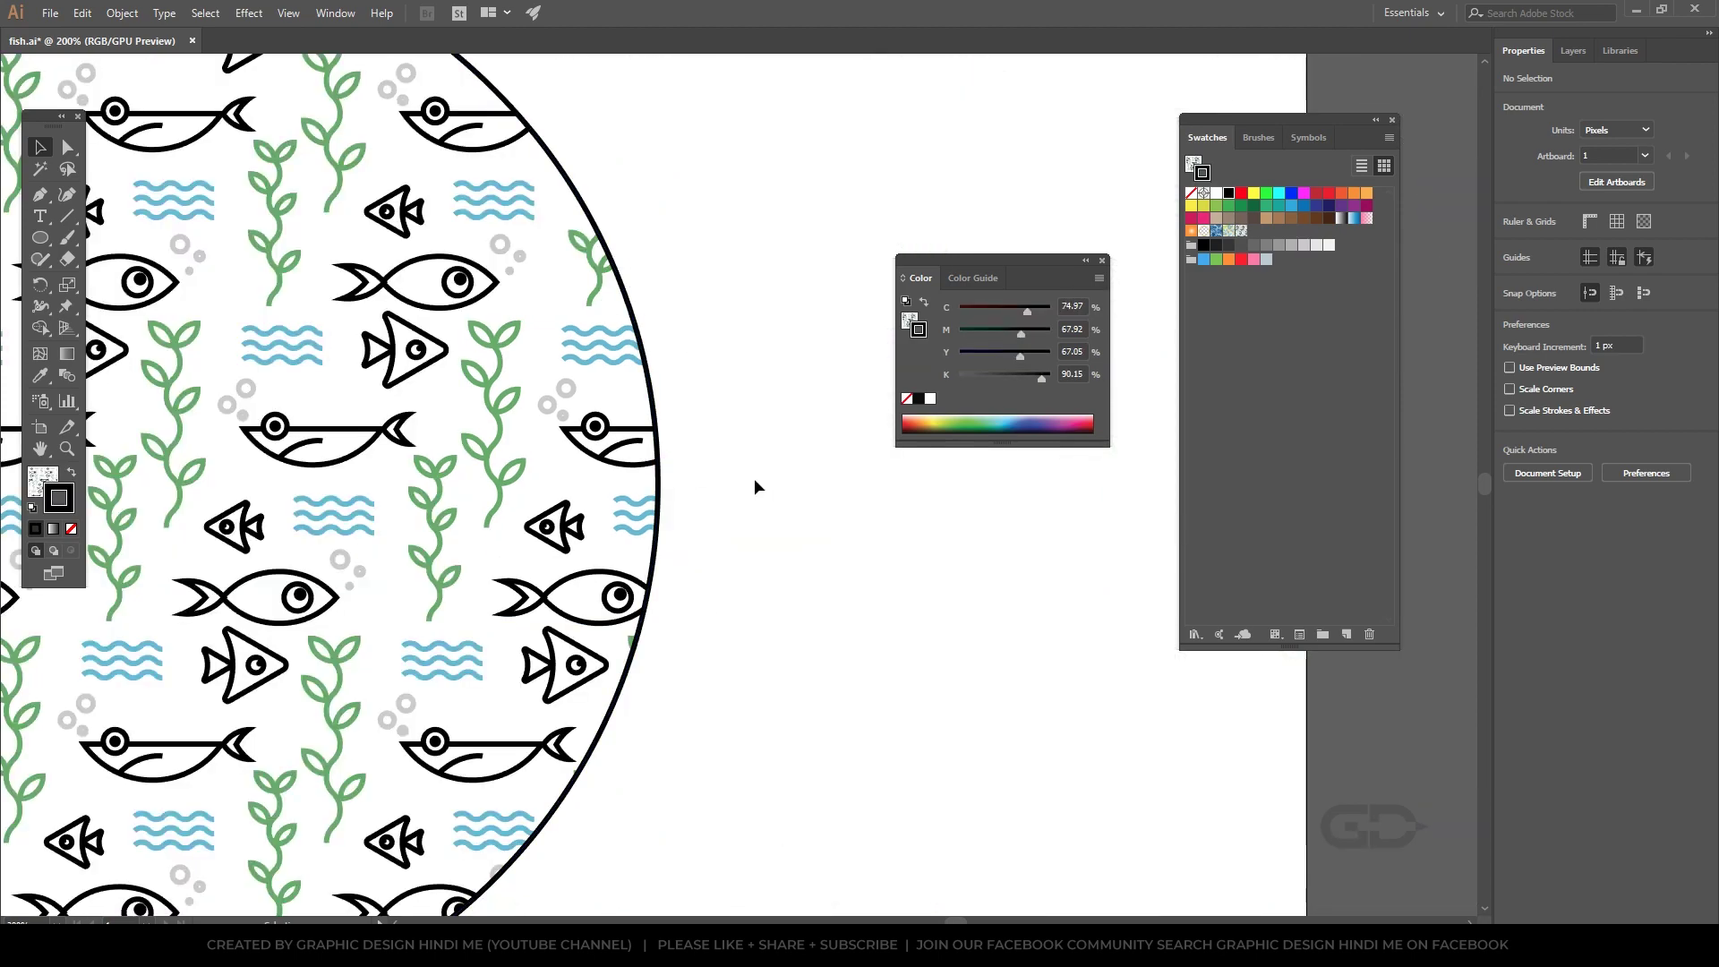
scroll(831, 486, down, 3)
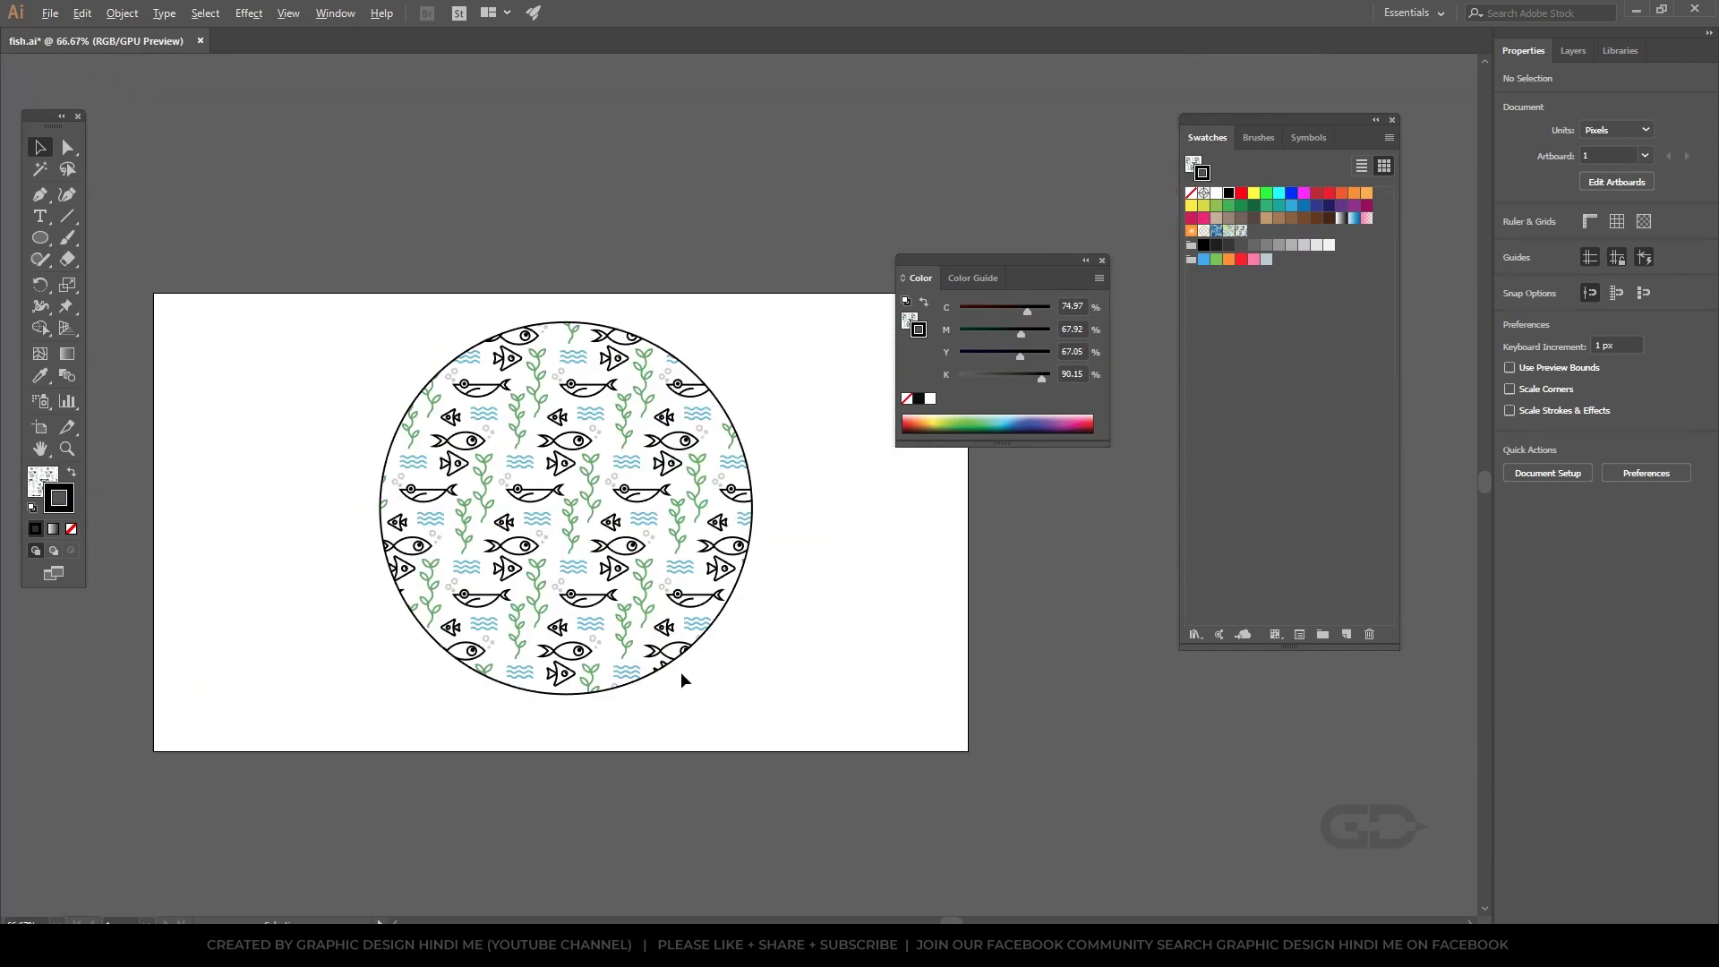
scroll(673, 672, up, 1)
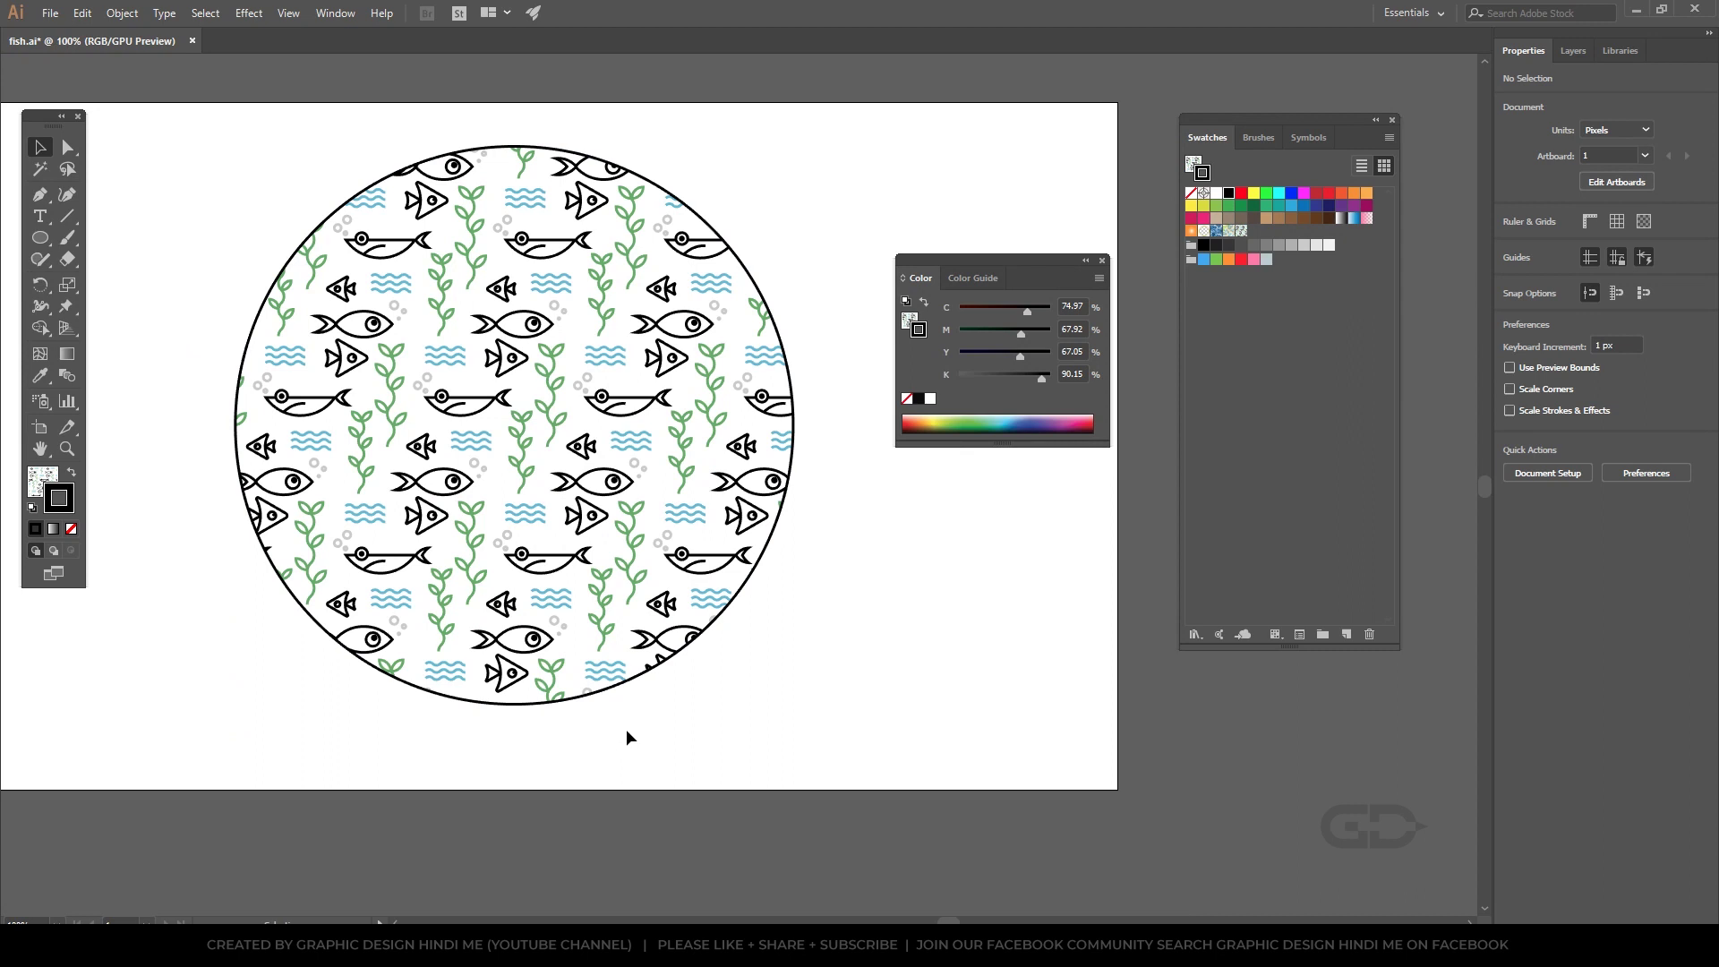
click(618, 471)
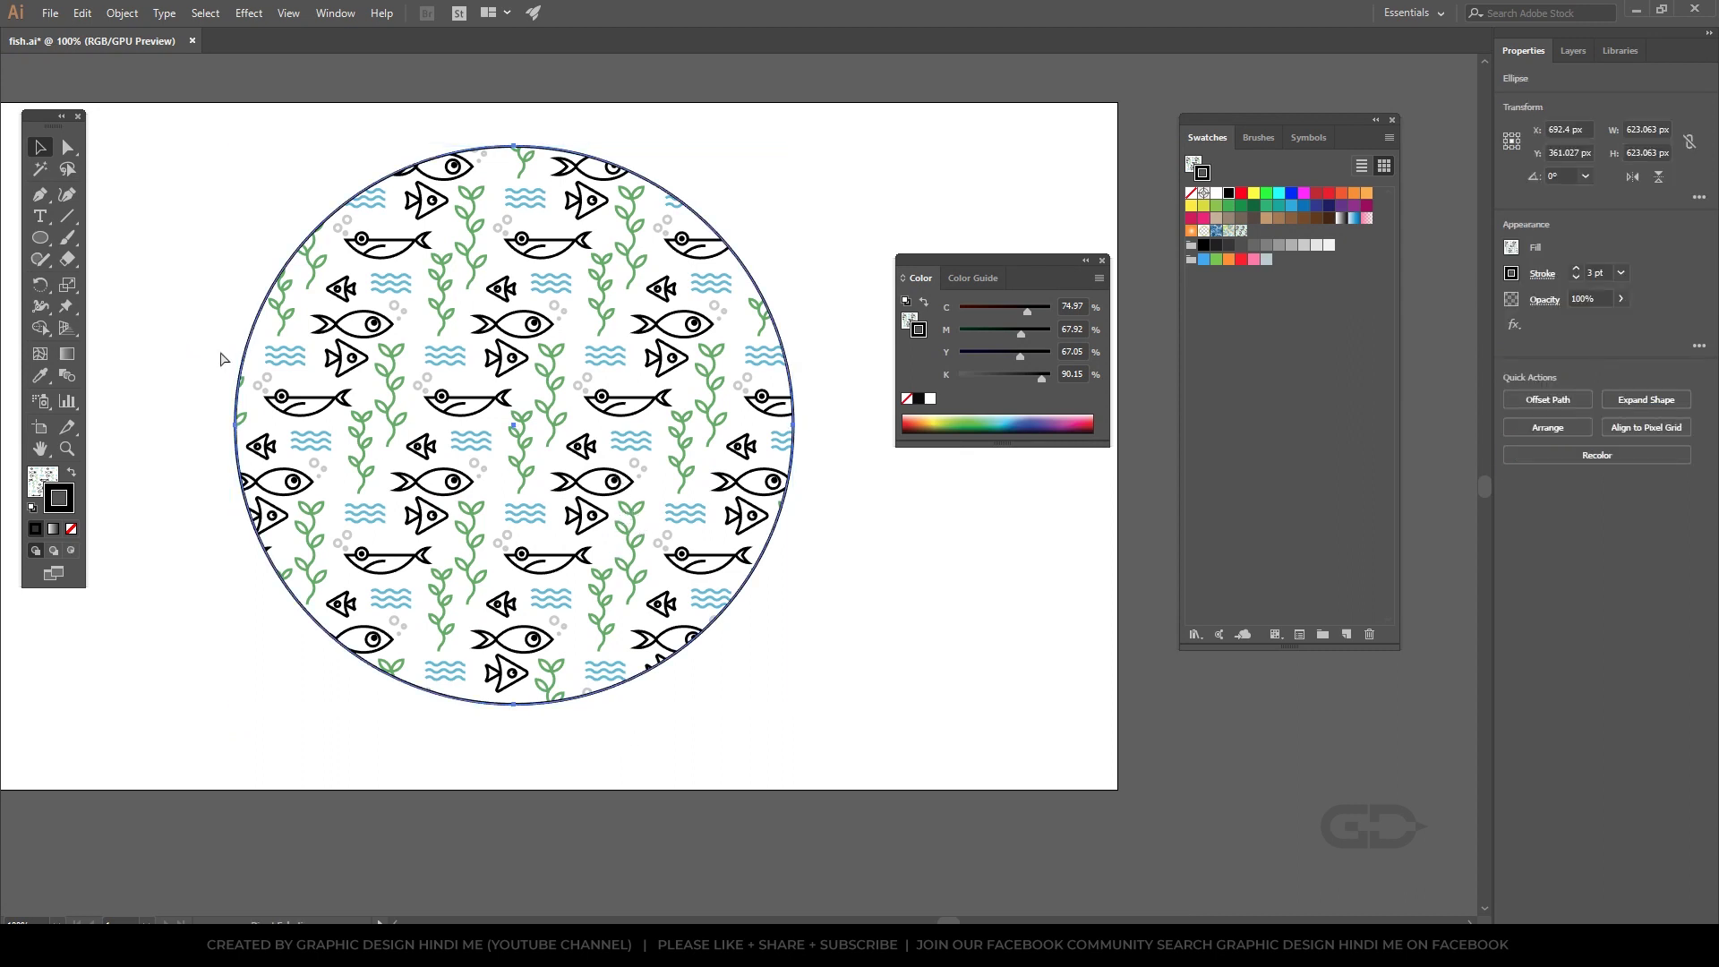
key(Delete)
click(40, 237)
scroll(573, 438, down, 1)
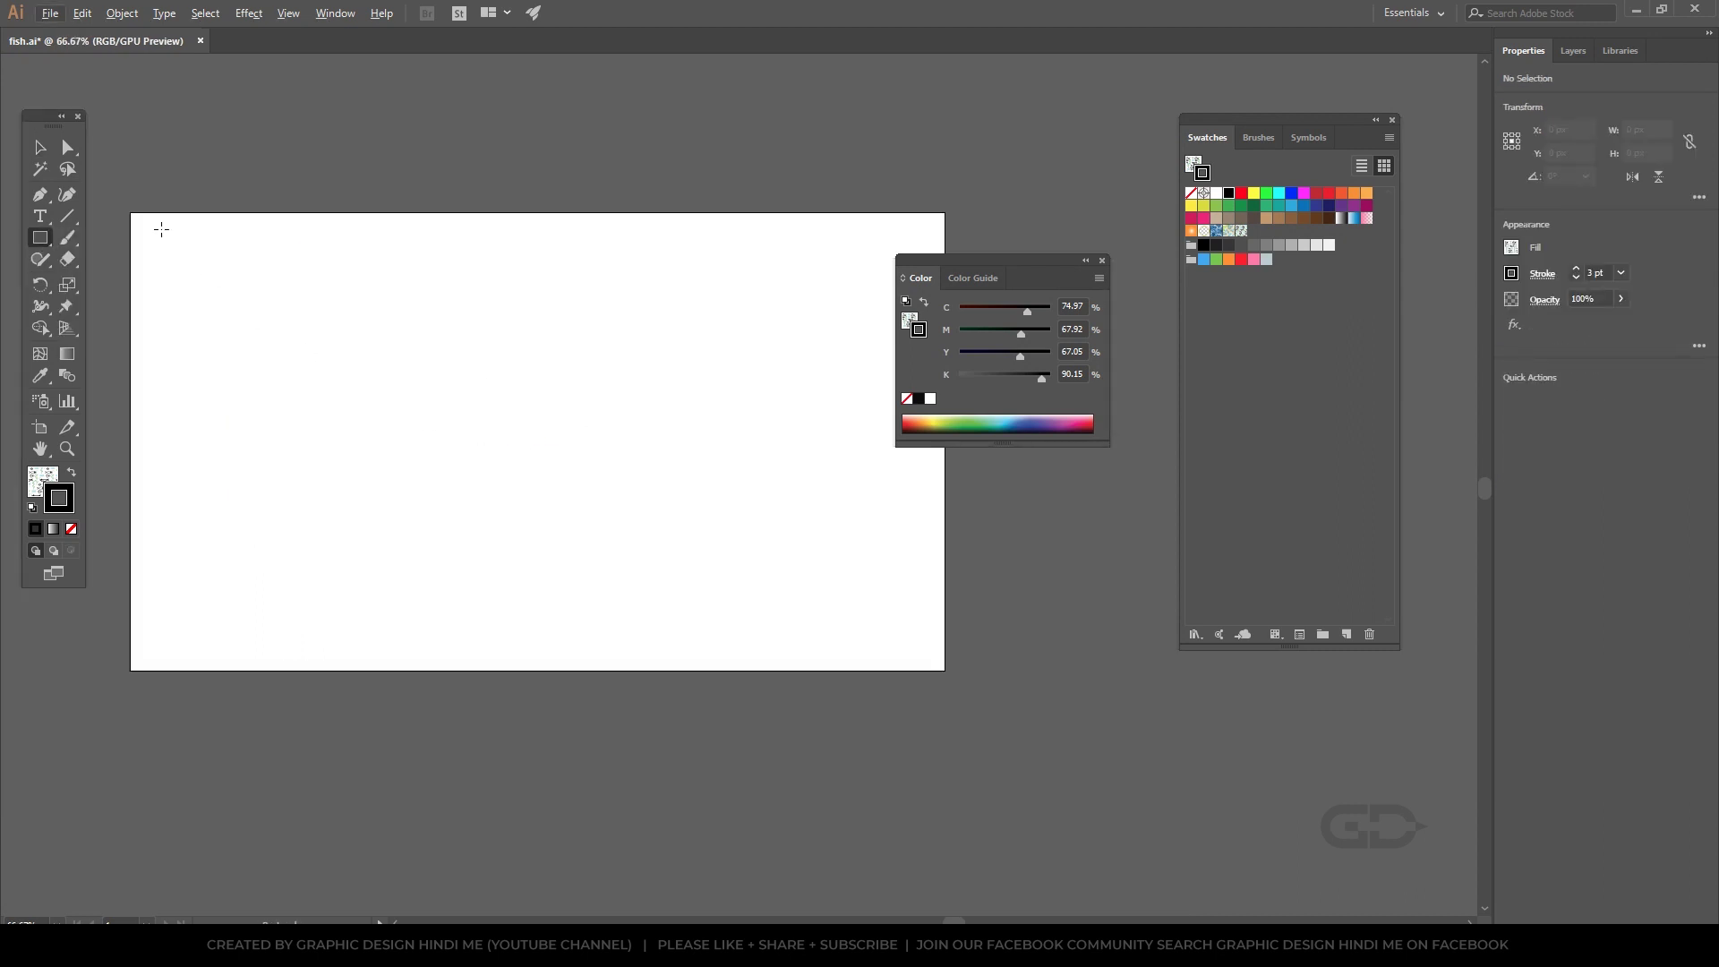
Draw a pattern-filled rectangle spanning the whole artboard, then reselect it
drag(131, 213, 945, 670)
click(40, 149)
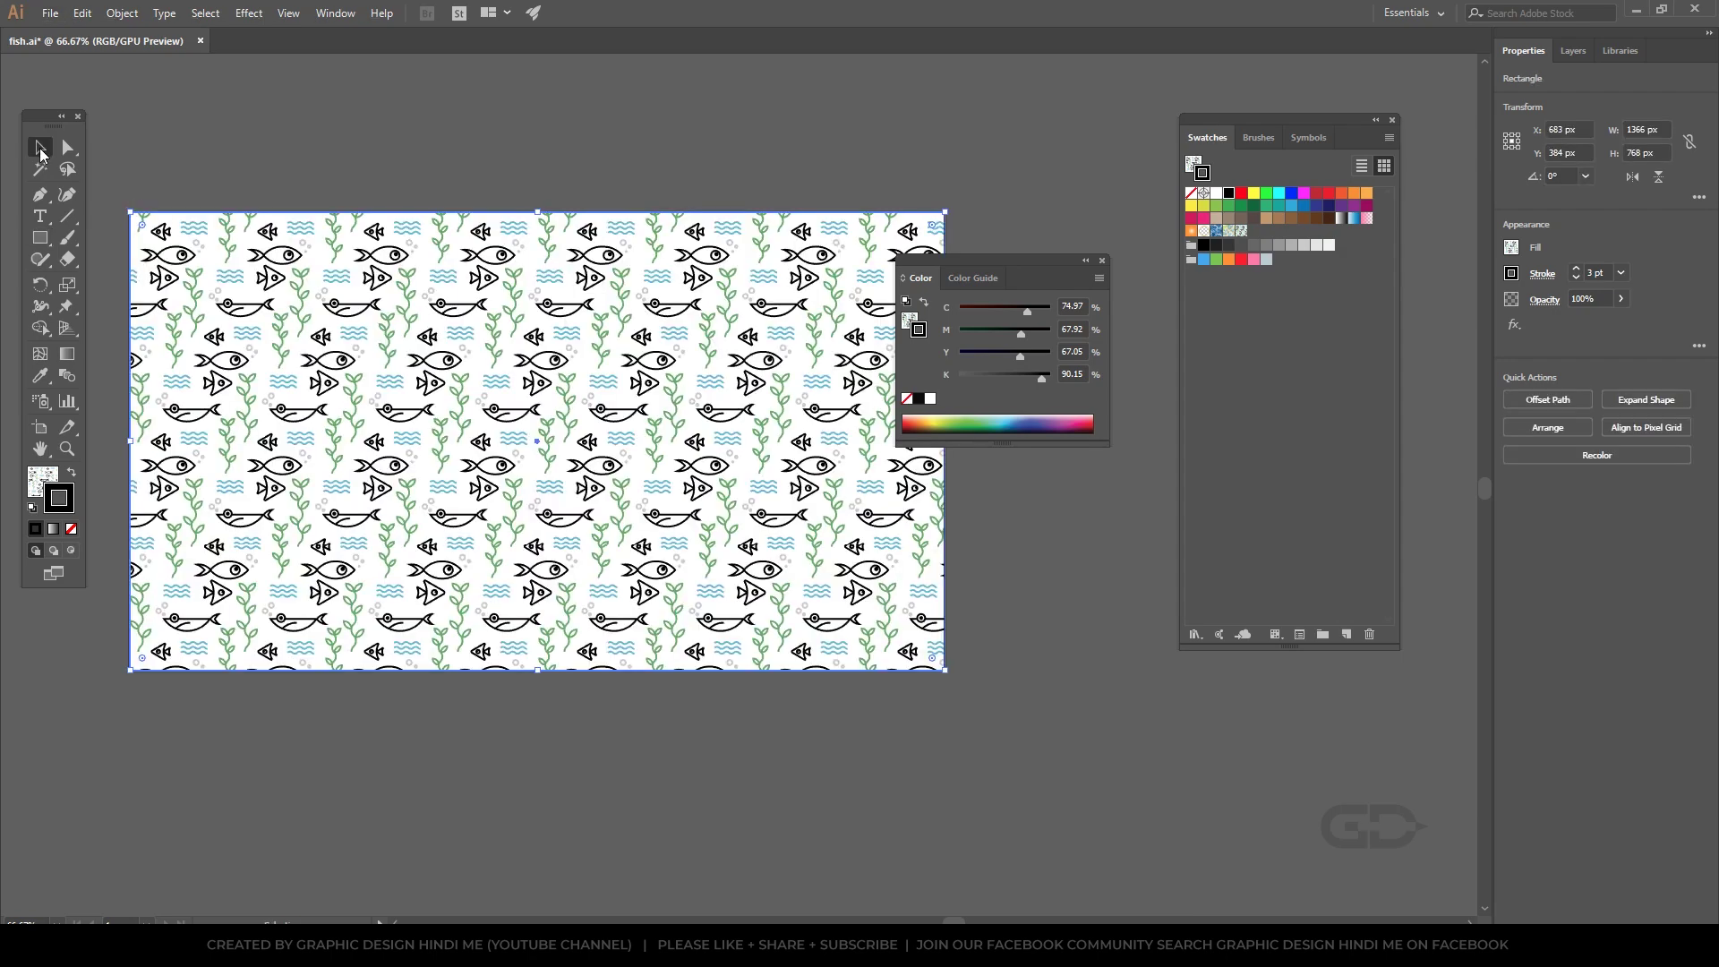
key(ctrl+shift+a)
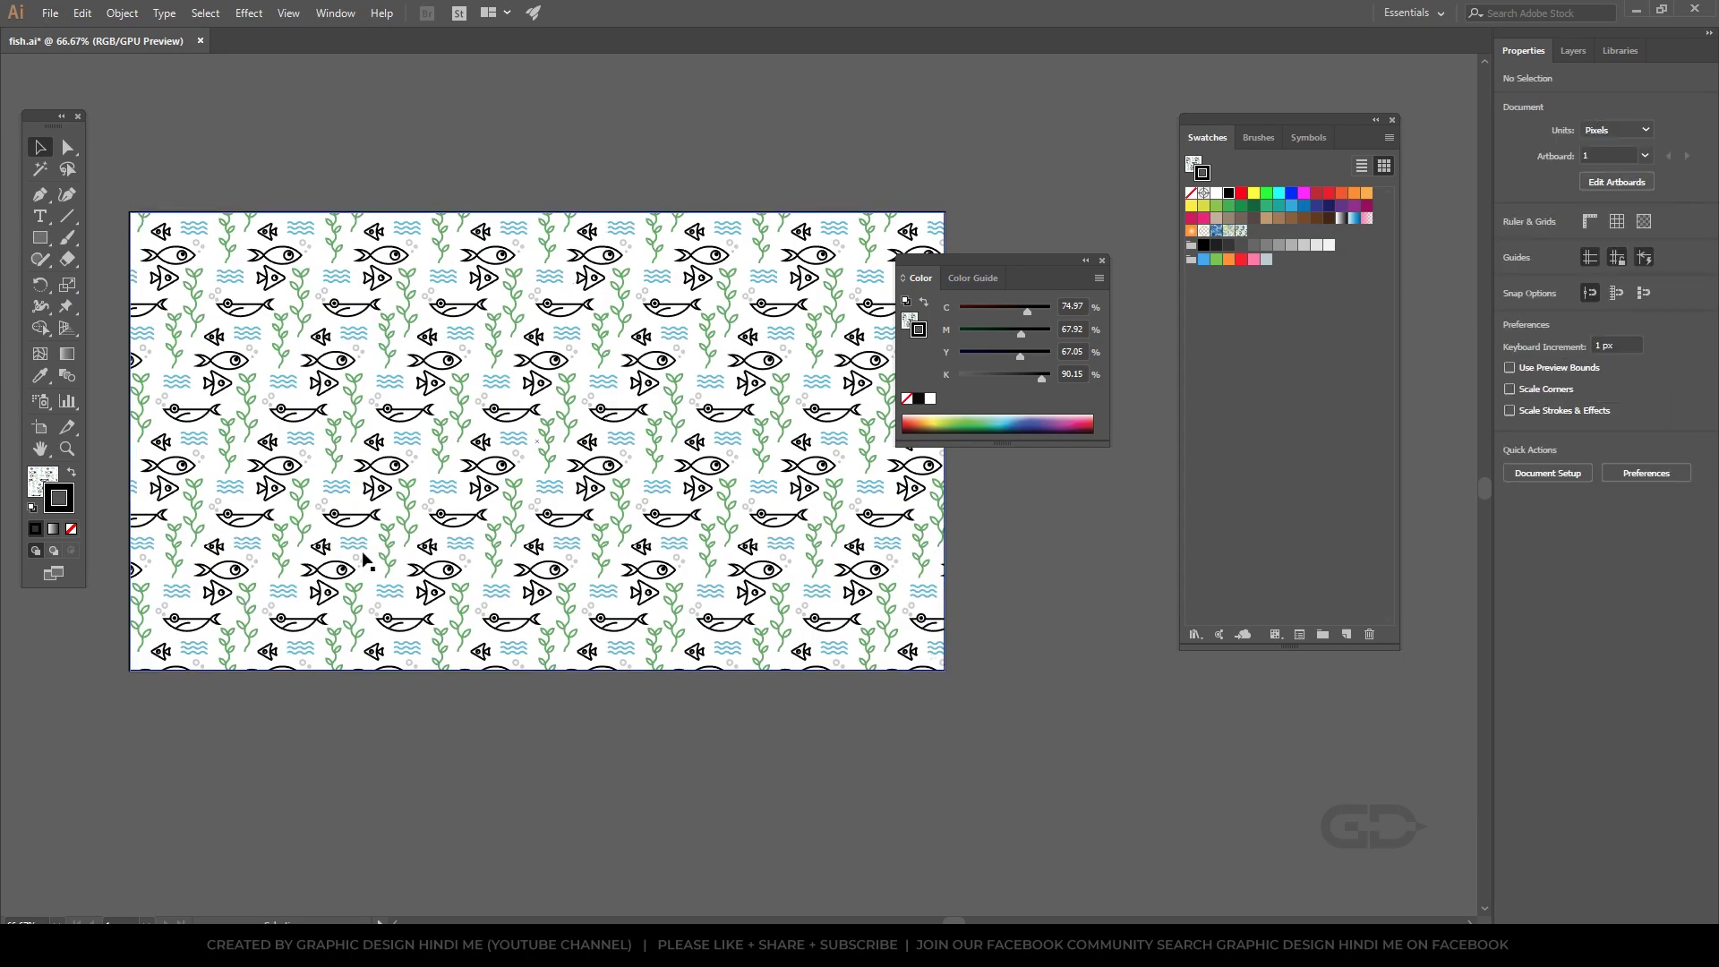
click(591, 483)
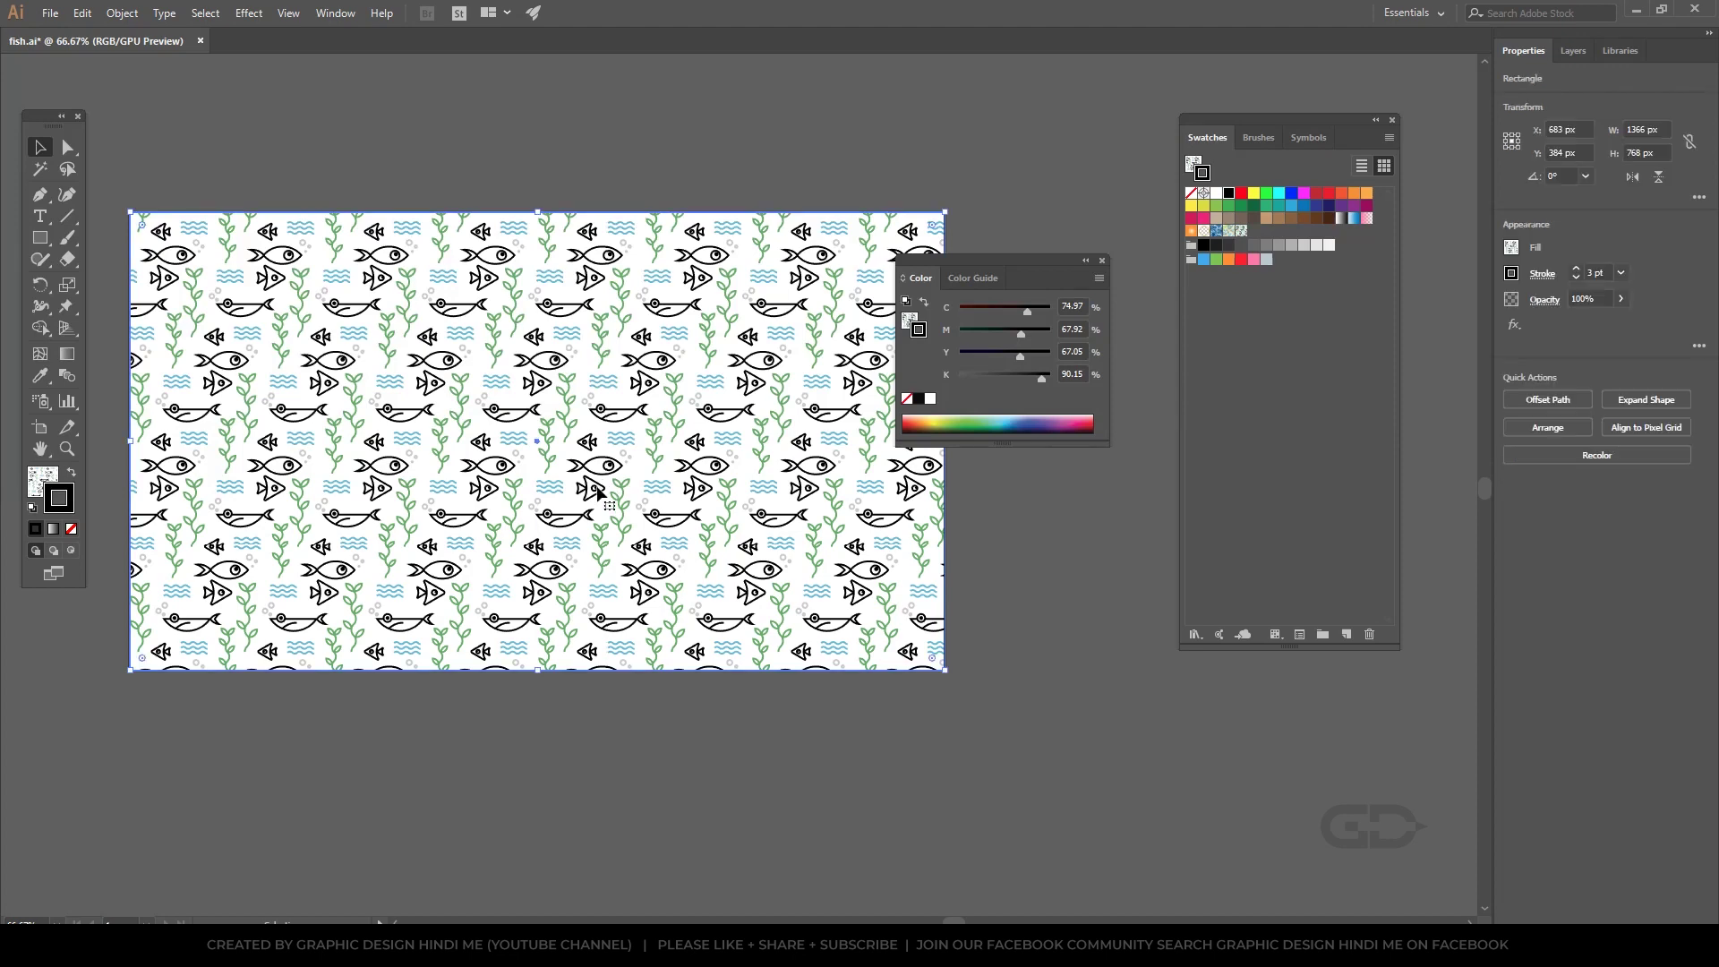
Change the fish pattern swatch's Tile Type to Brick by Column and exit pattern editing
double_click(1236, 231)
click(275, 372)
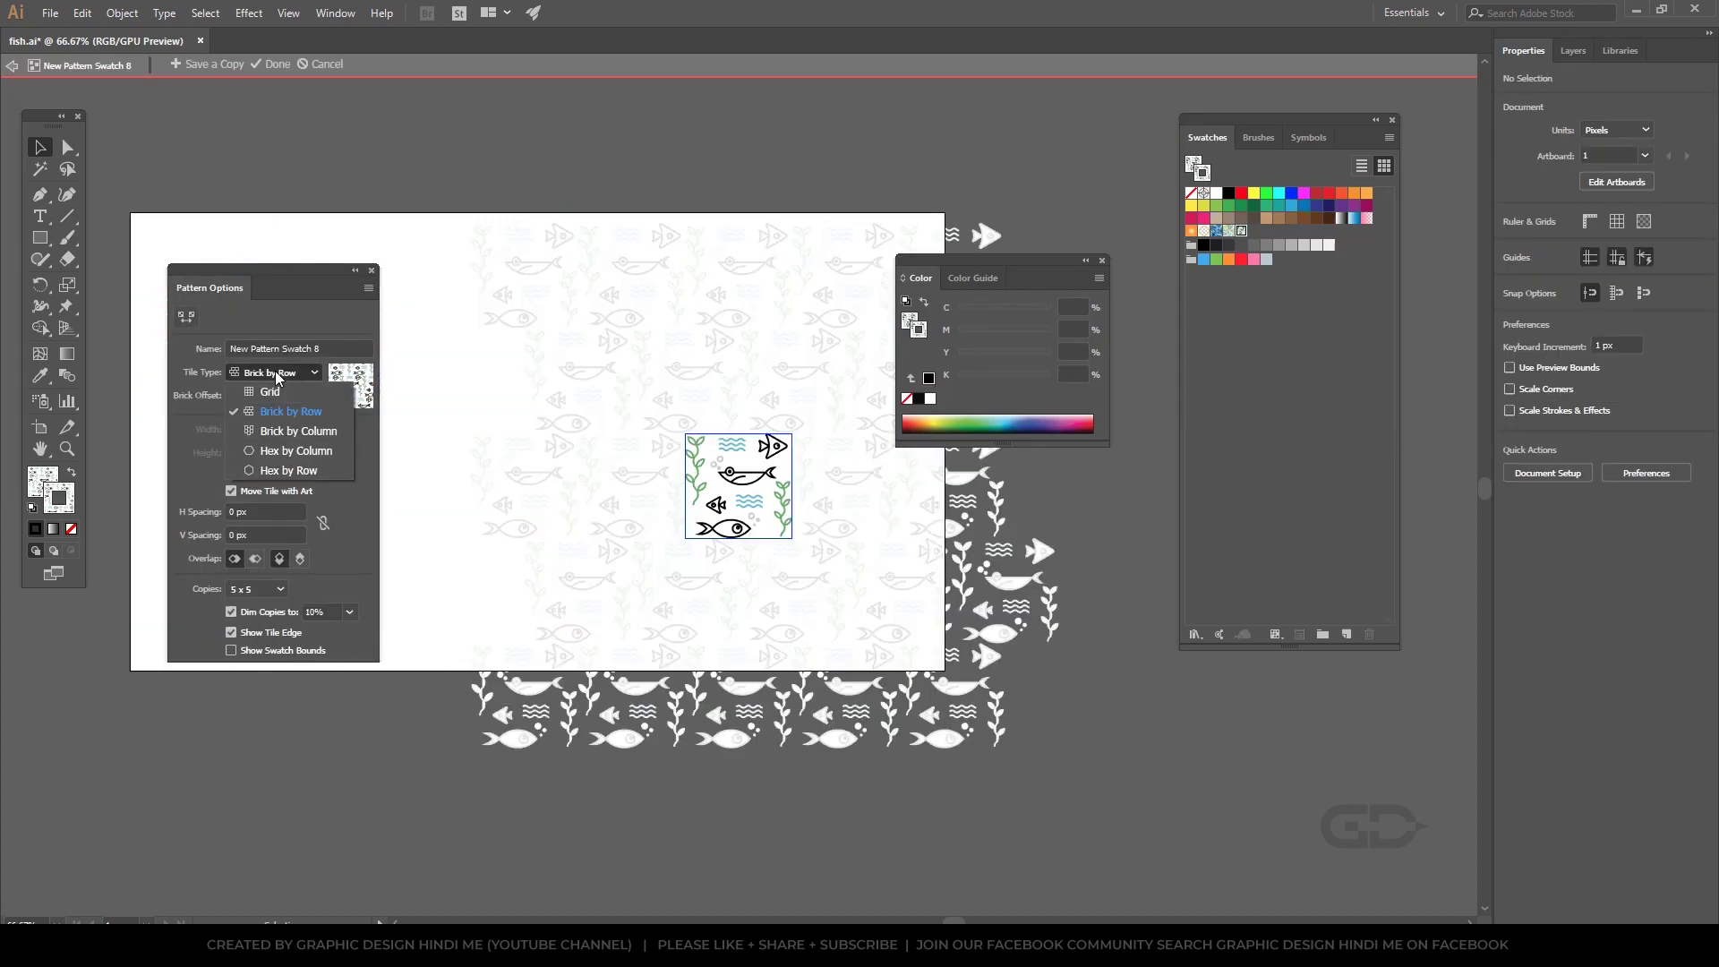
click(287, 433)
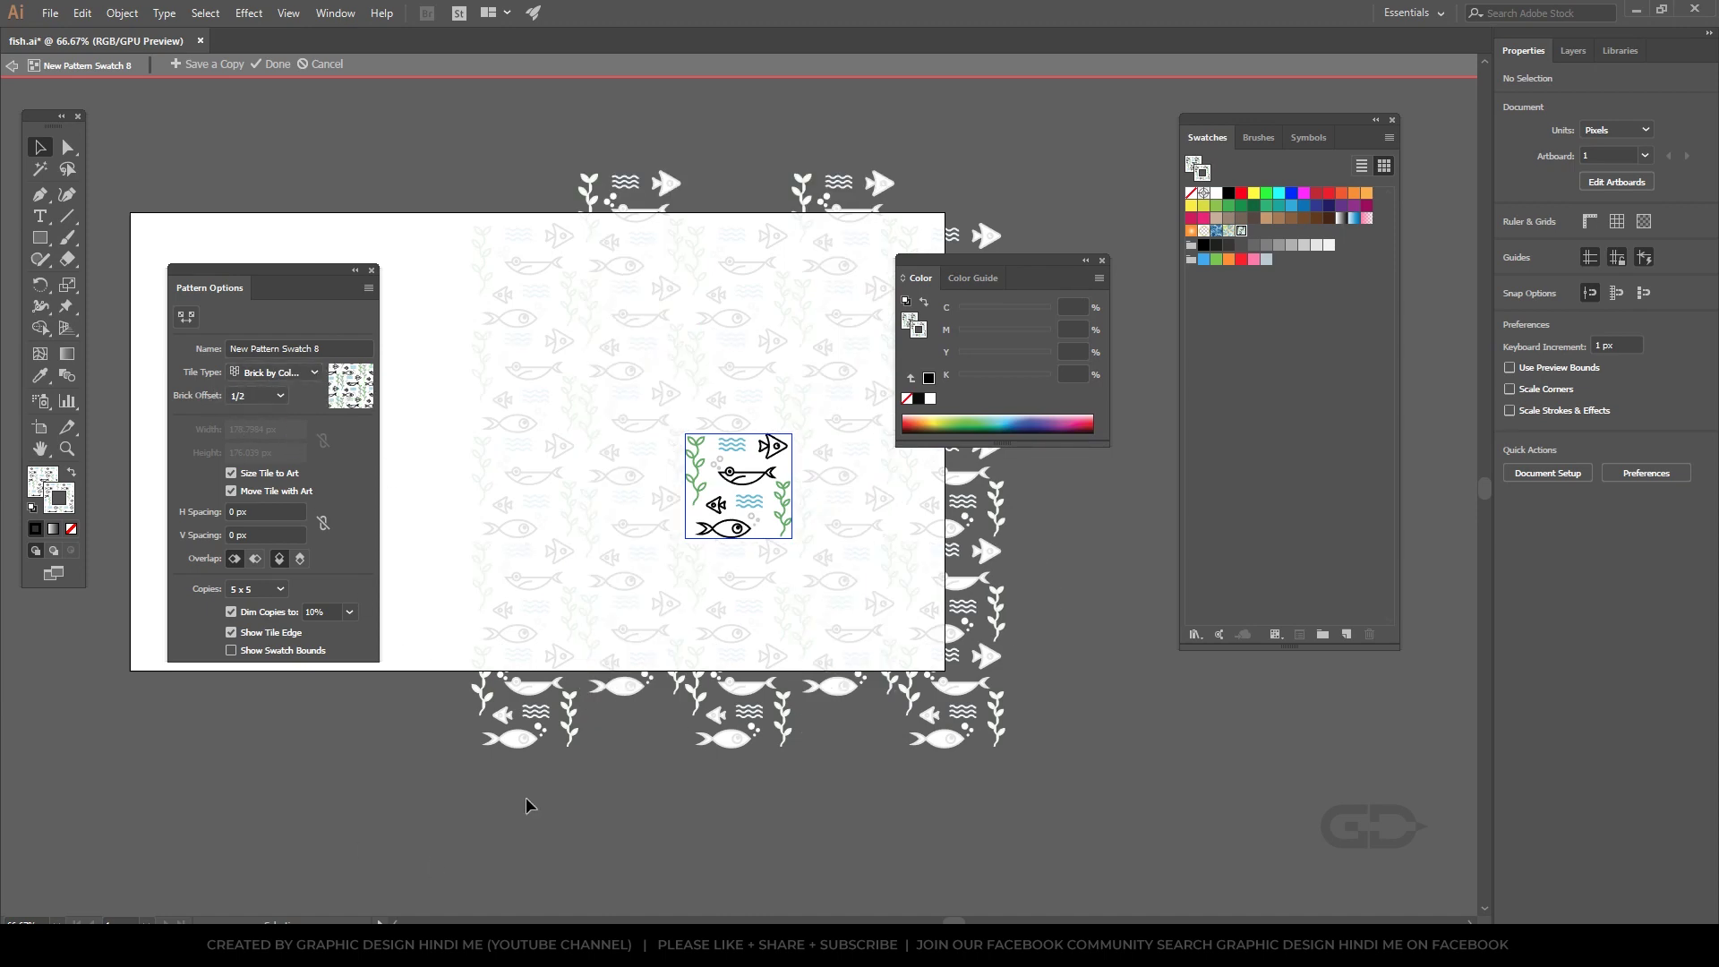
key(Escape)
scroll(534, 492, down, 1)
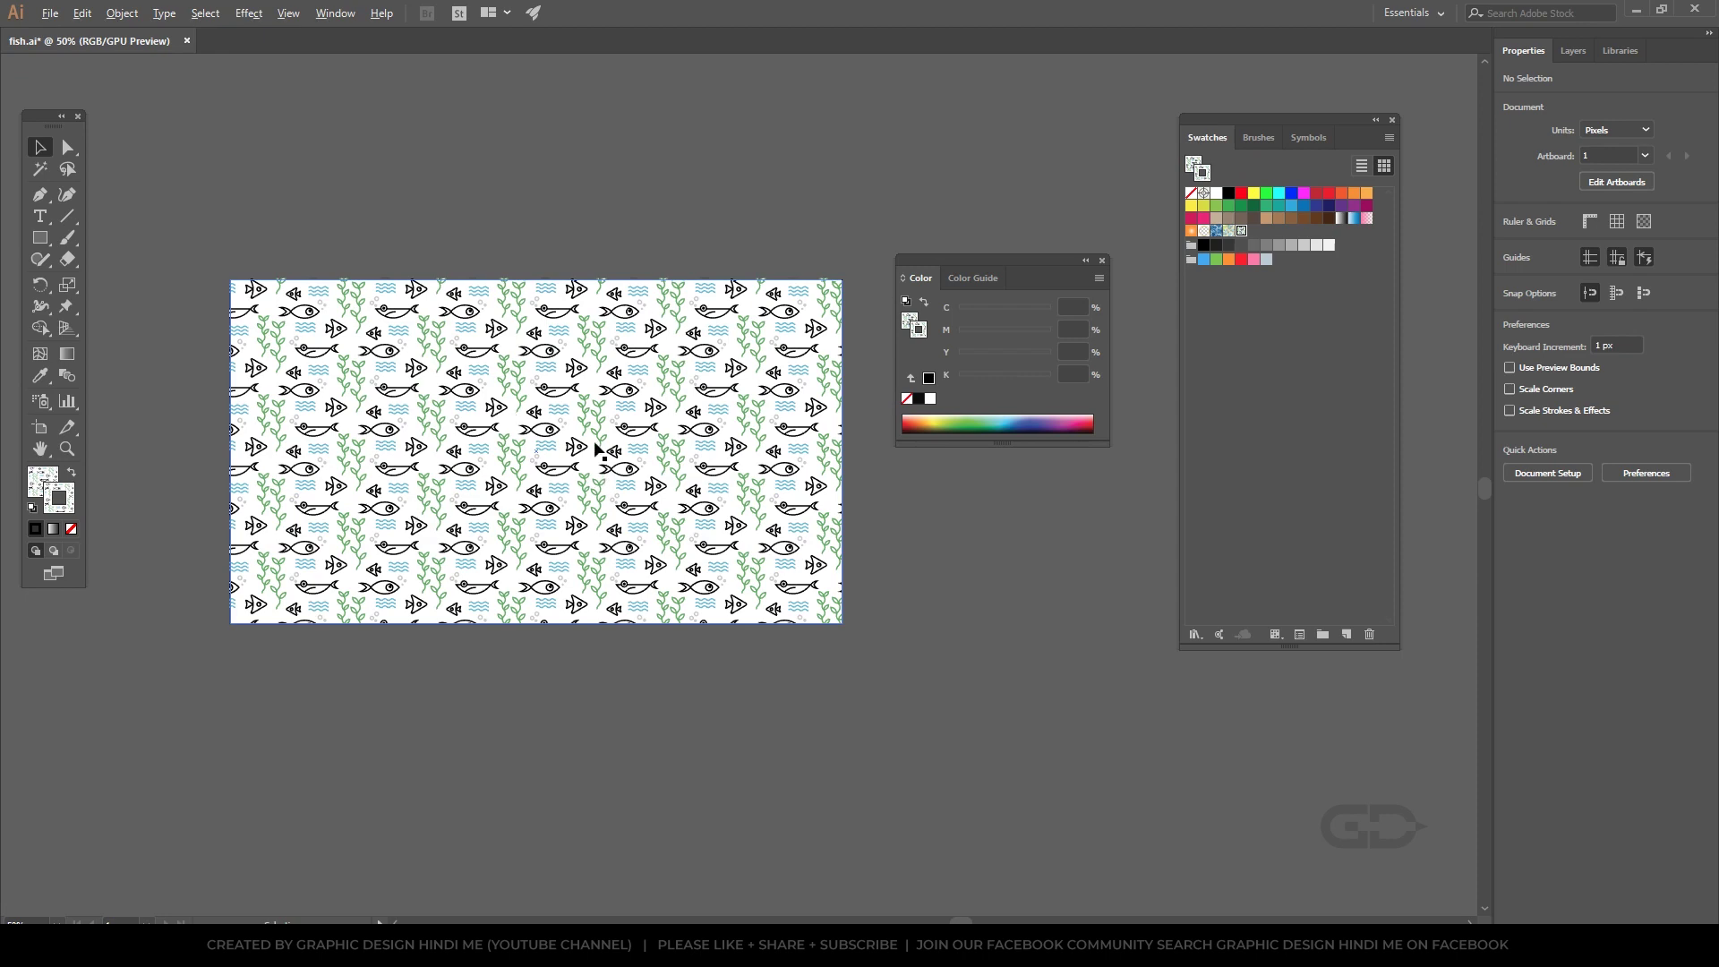
scroll(558, 459, up, 1)
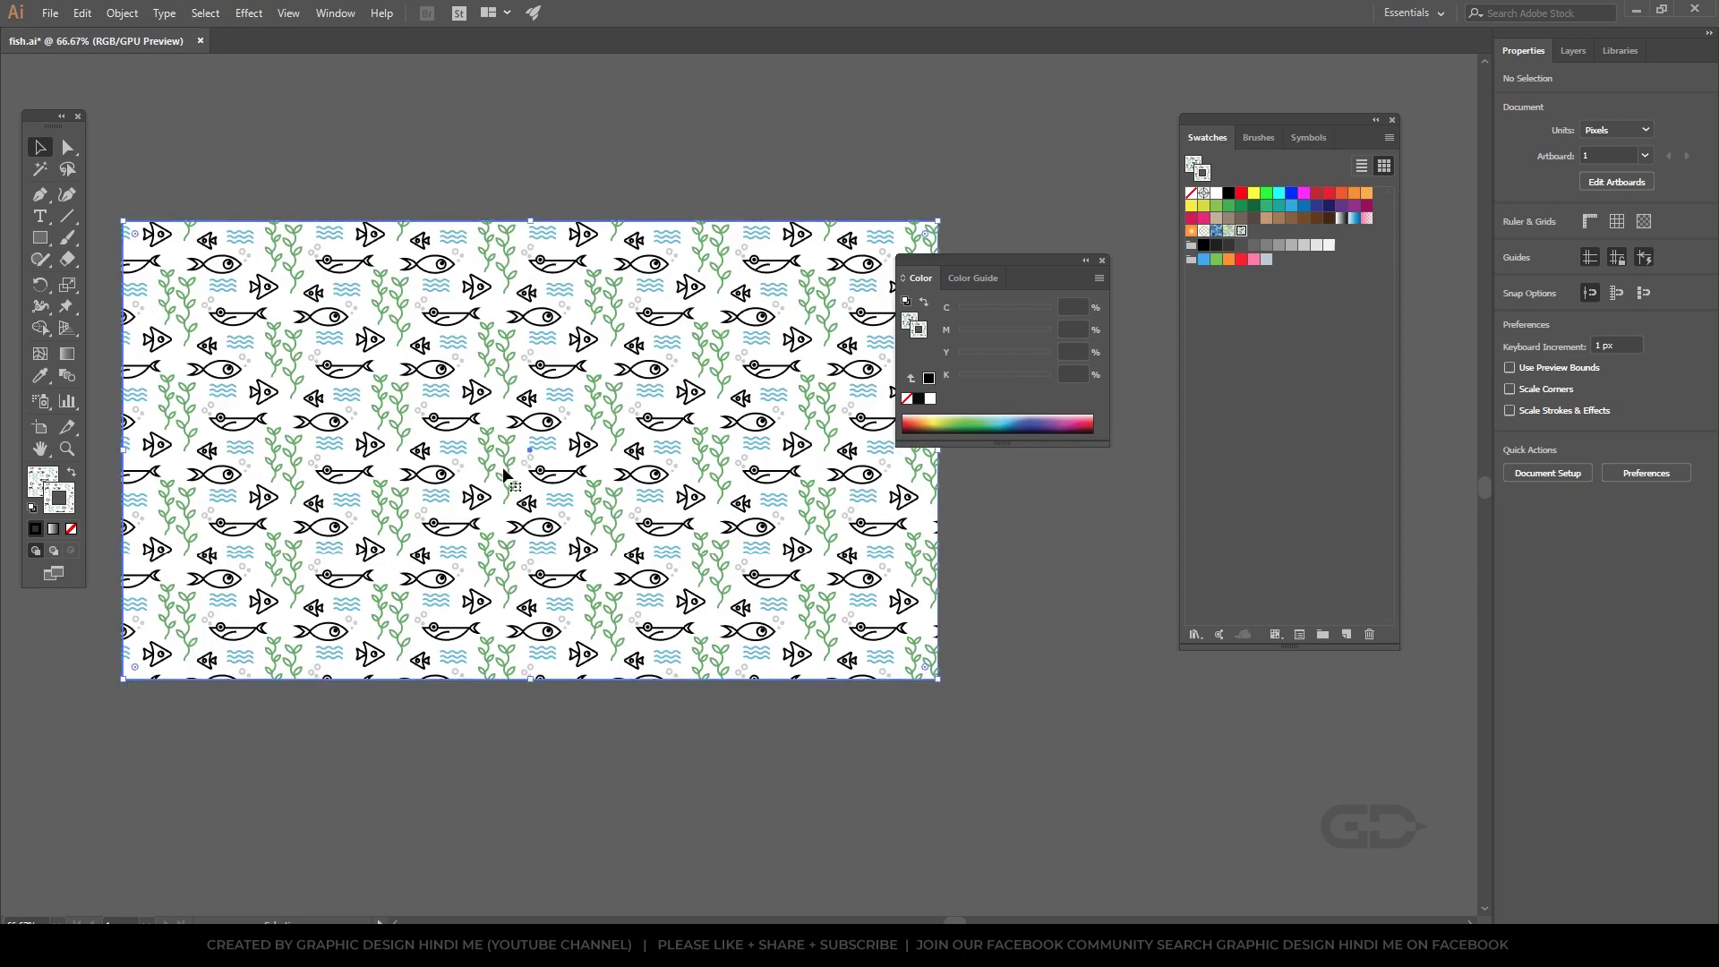
In the fish pattern tile, delete the left seaweed and shift the top waves left, then apply
click(504, 475)
double_click(1241, 231)
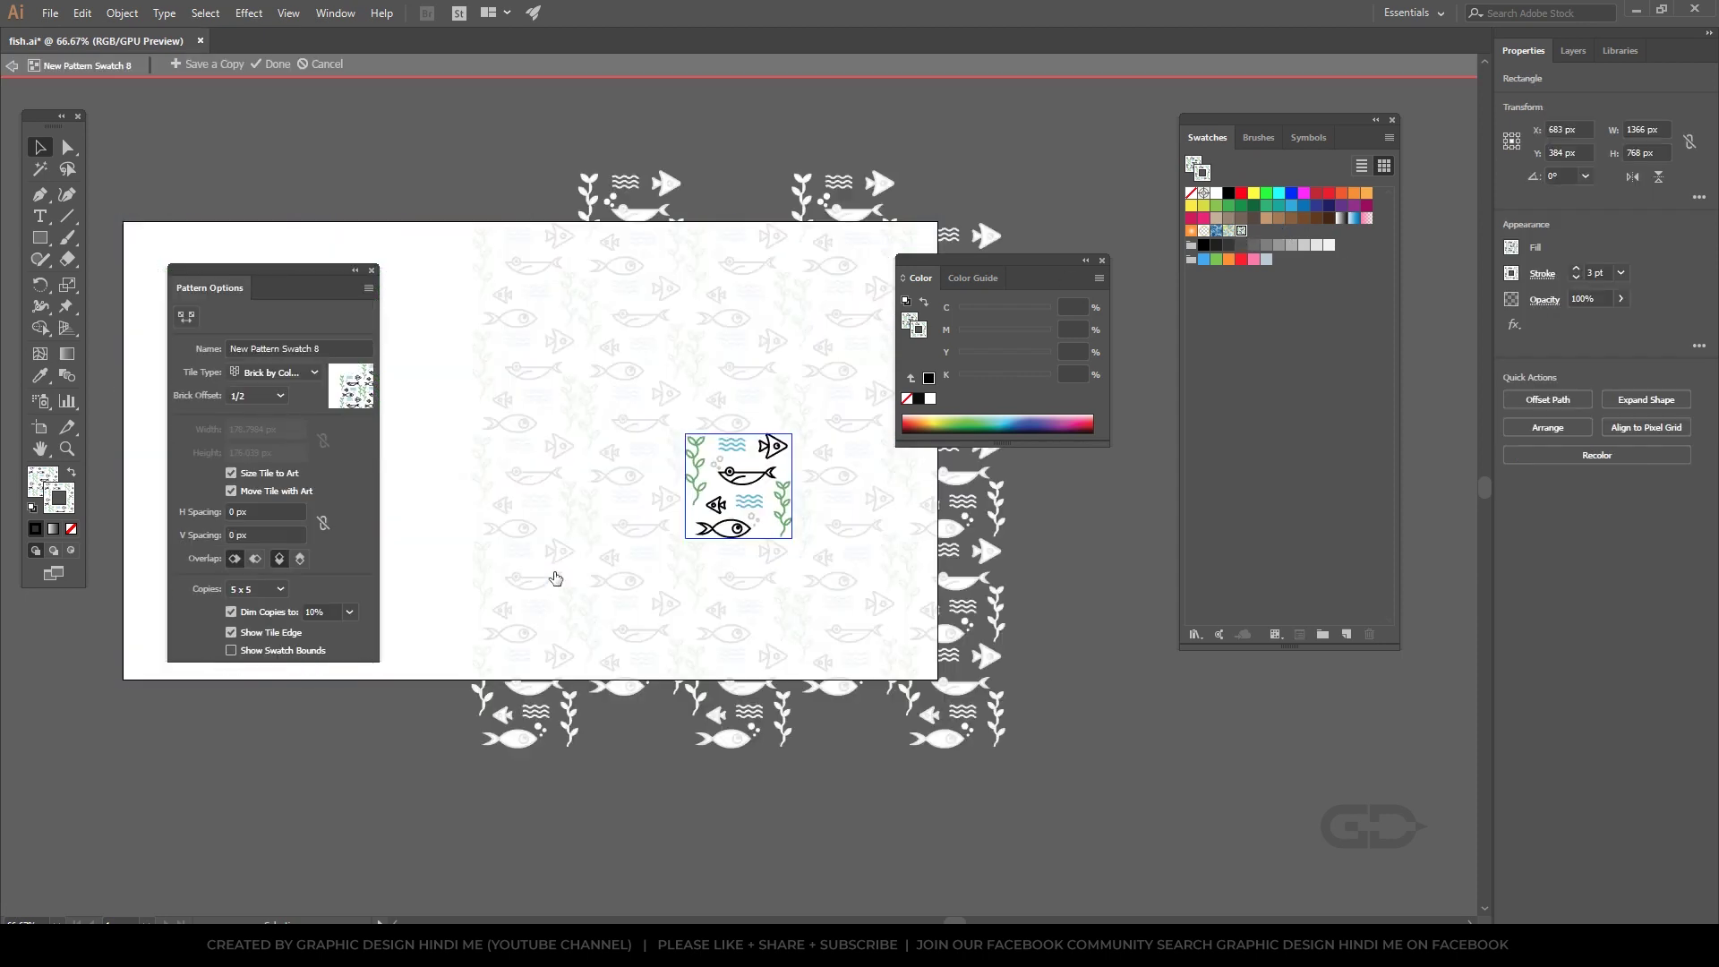
scroll(770, 526, up, 2)
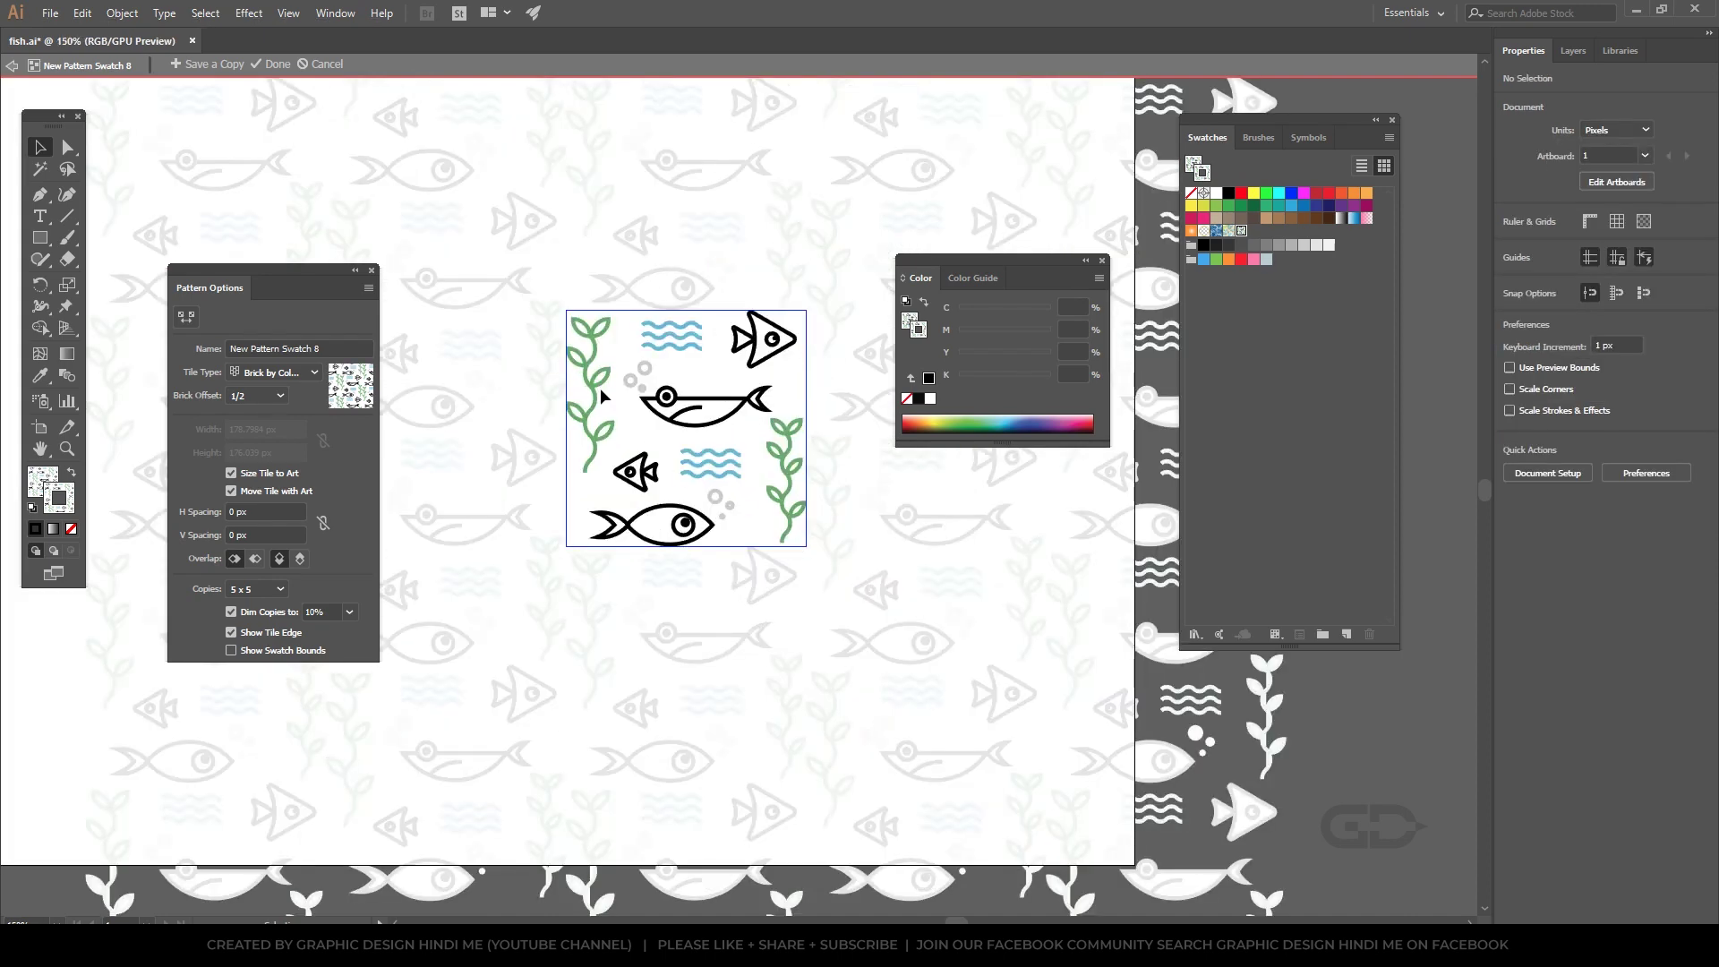
click(589, 381)
key(Delete)
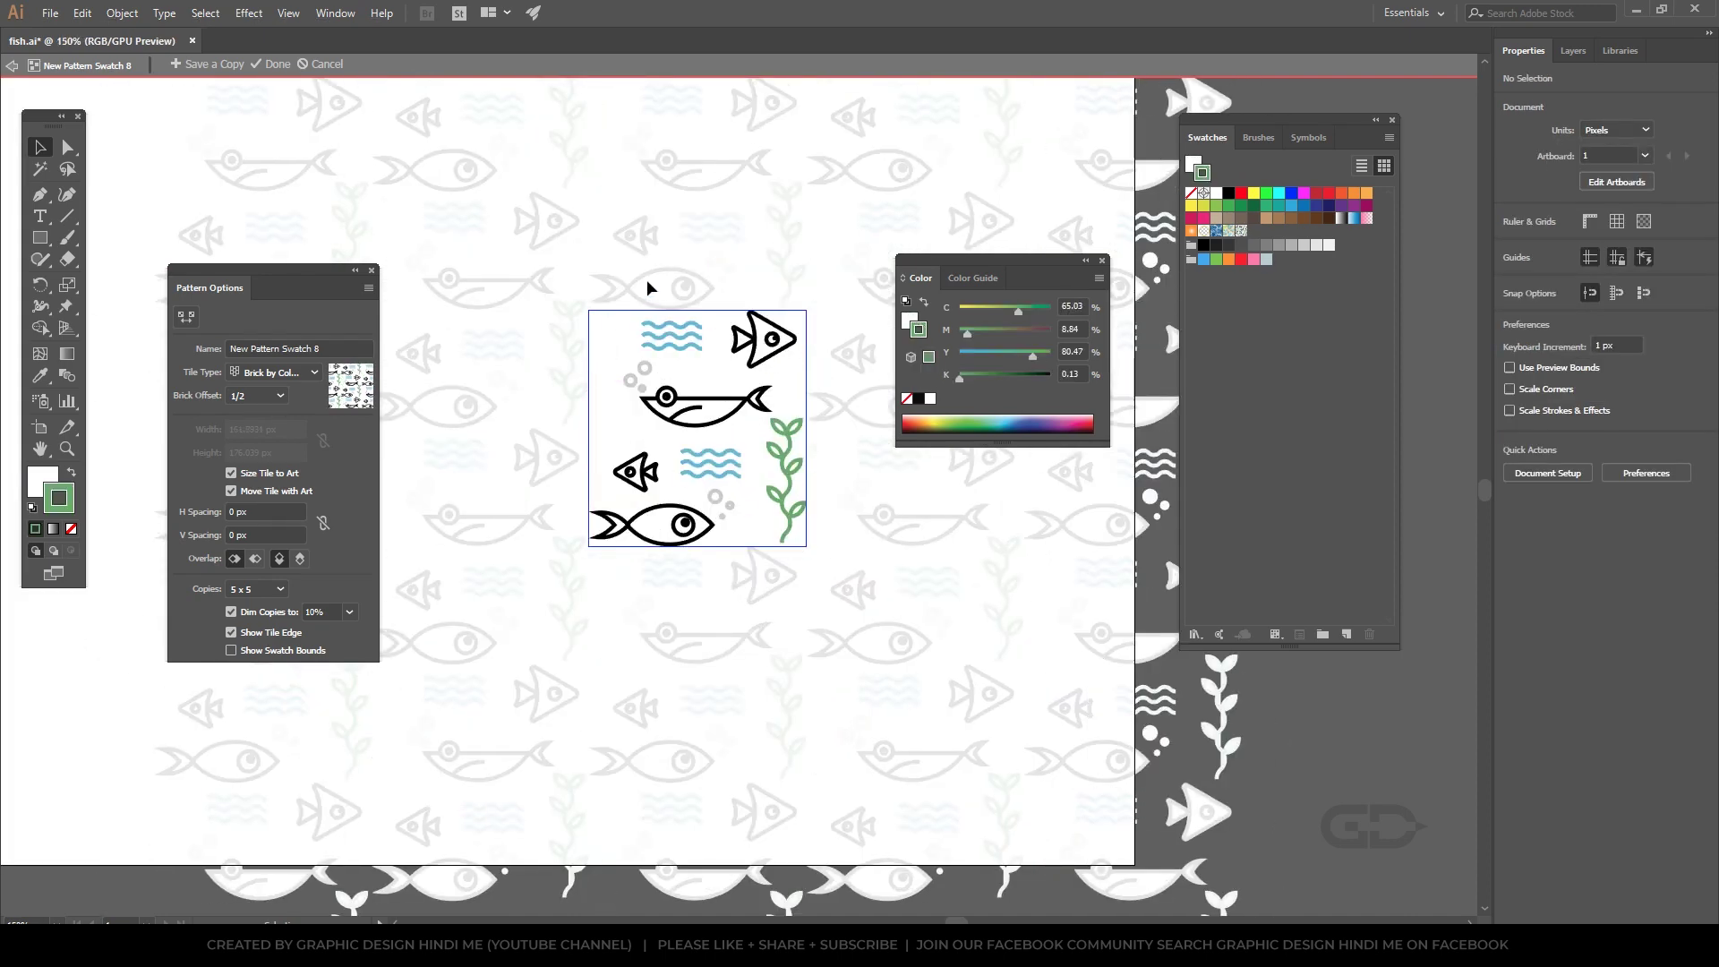
drag(672, 335, 625, 333)
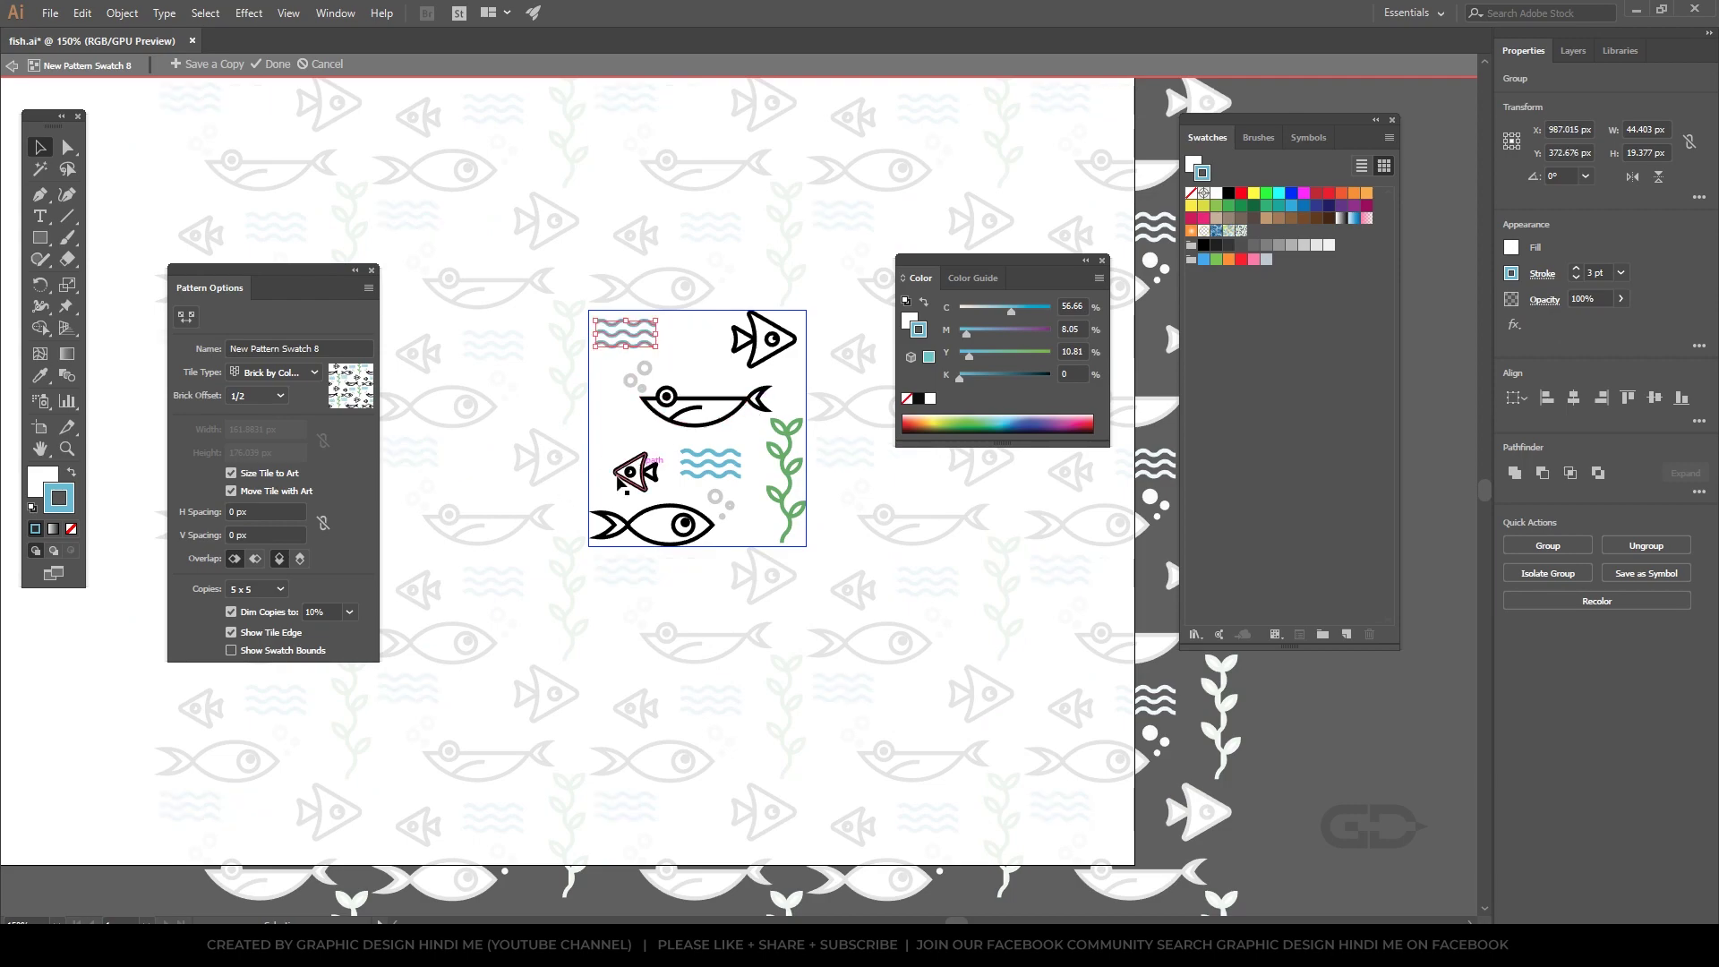
double_click(518, 487)
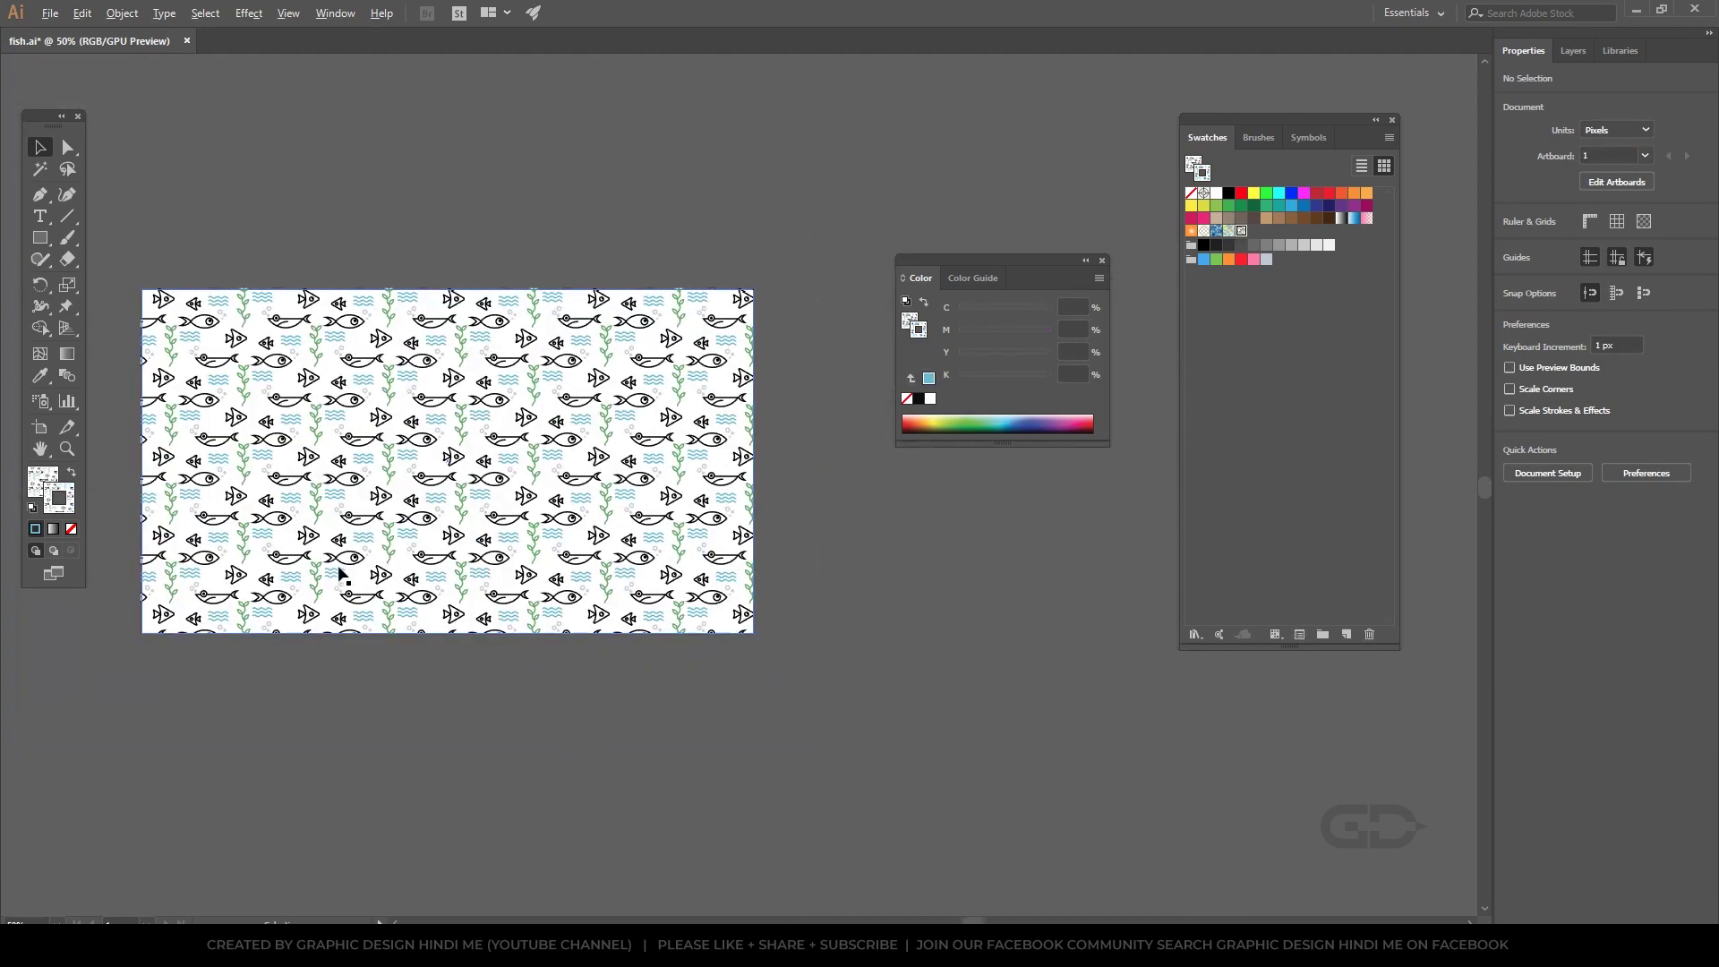
scroll(344, 548, up, 1)
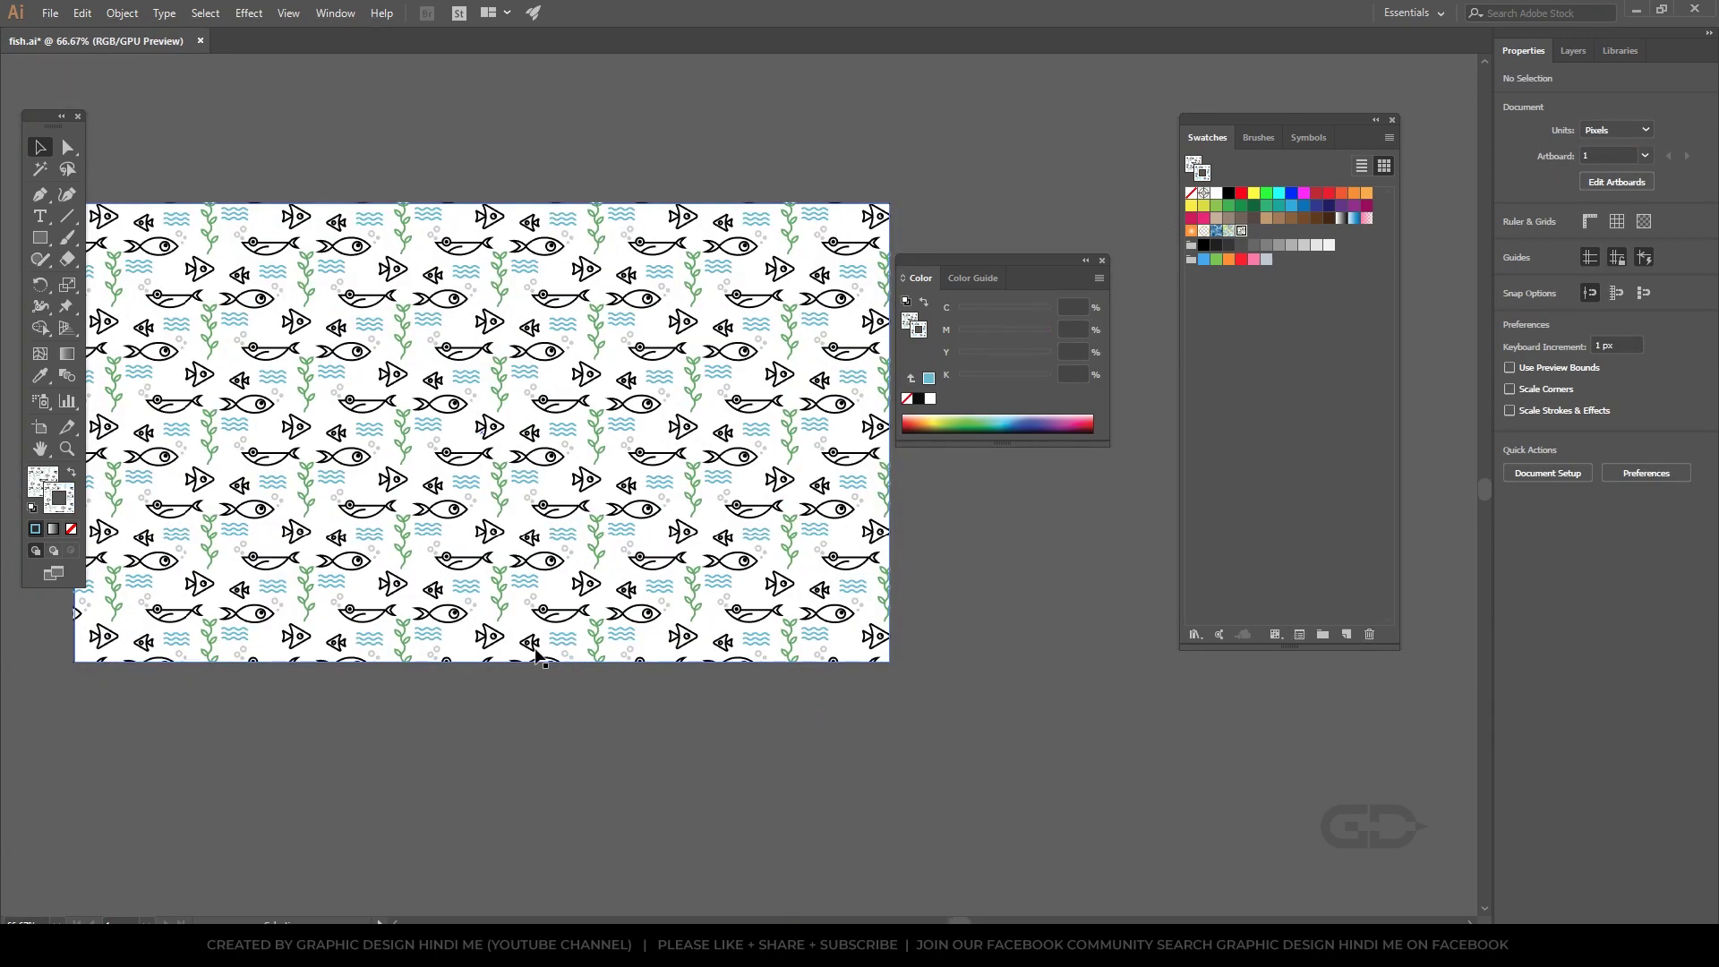